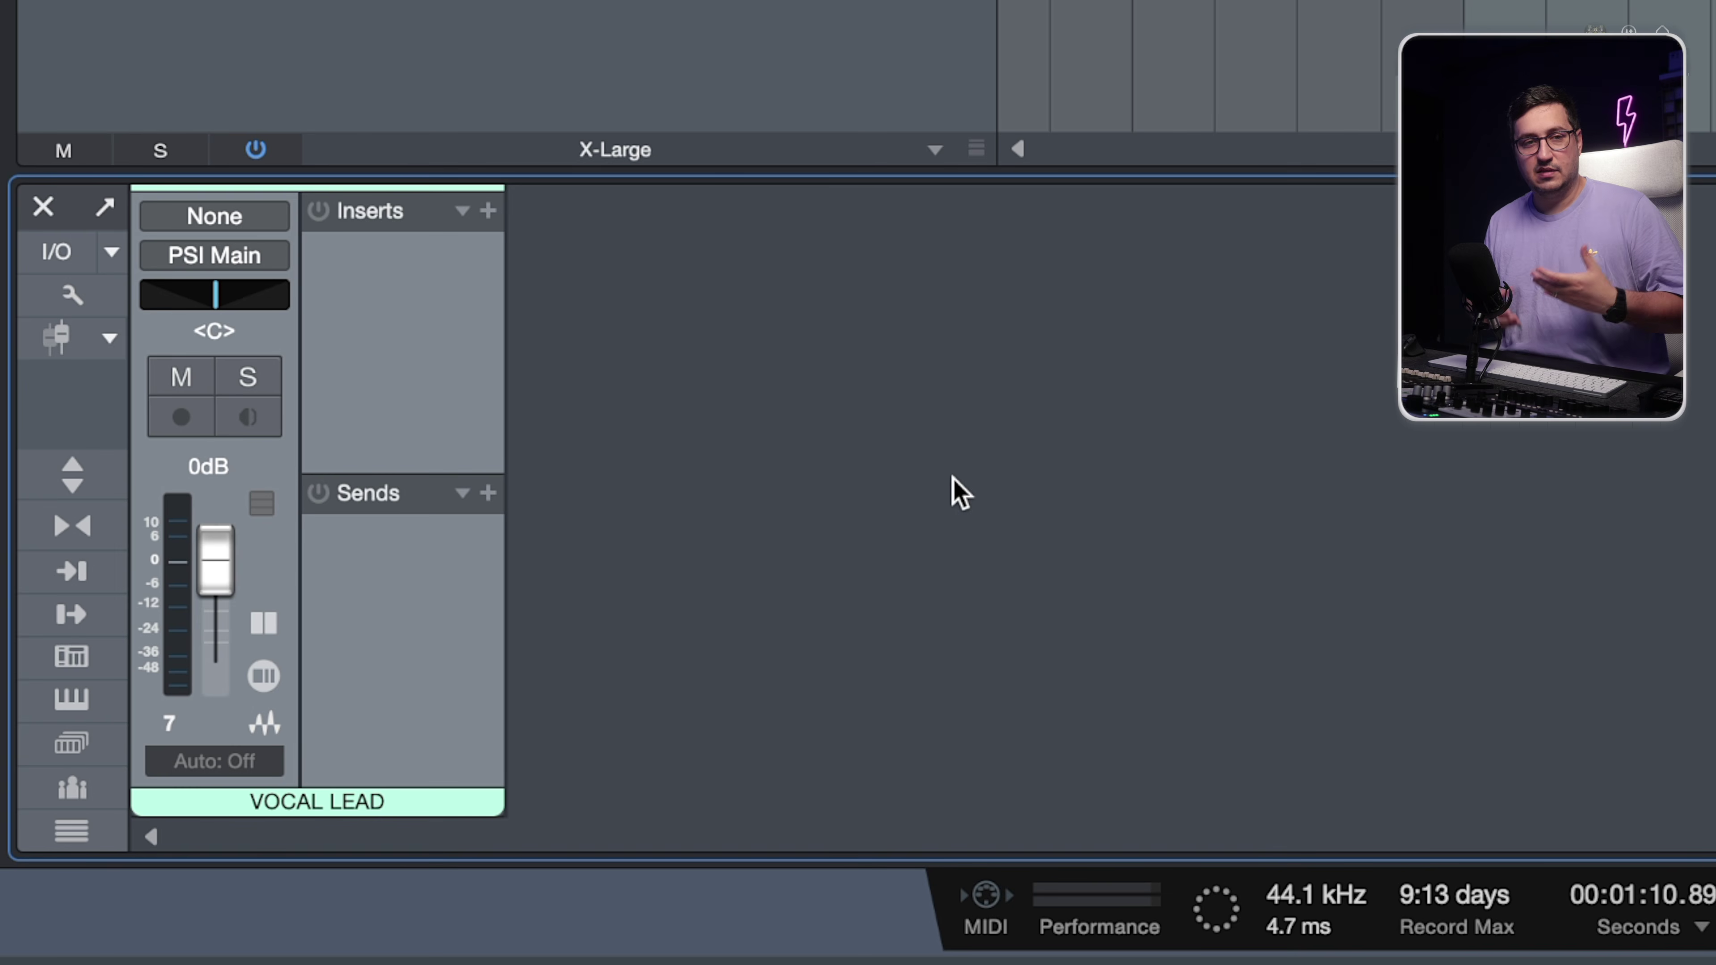
- Add a bus channel to the mixer and name it PARALLEL COMPRESSION
right_click(959, 493)
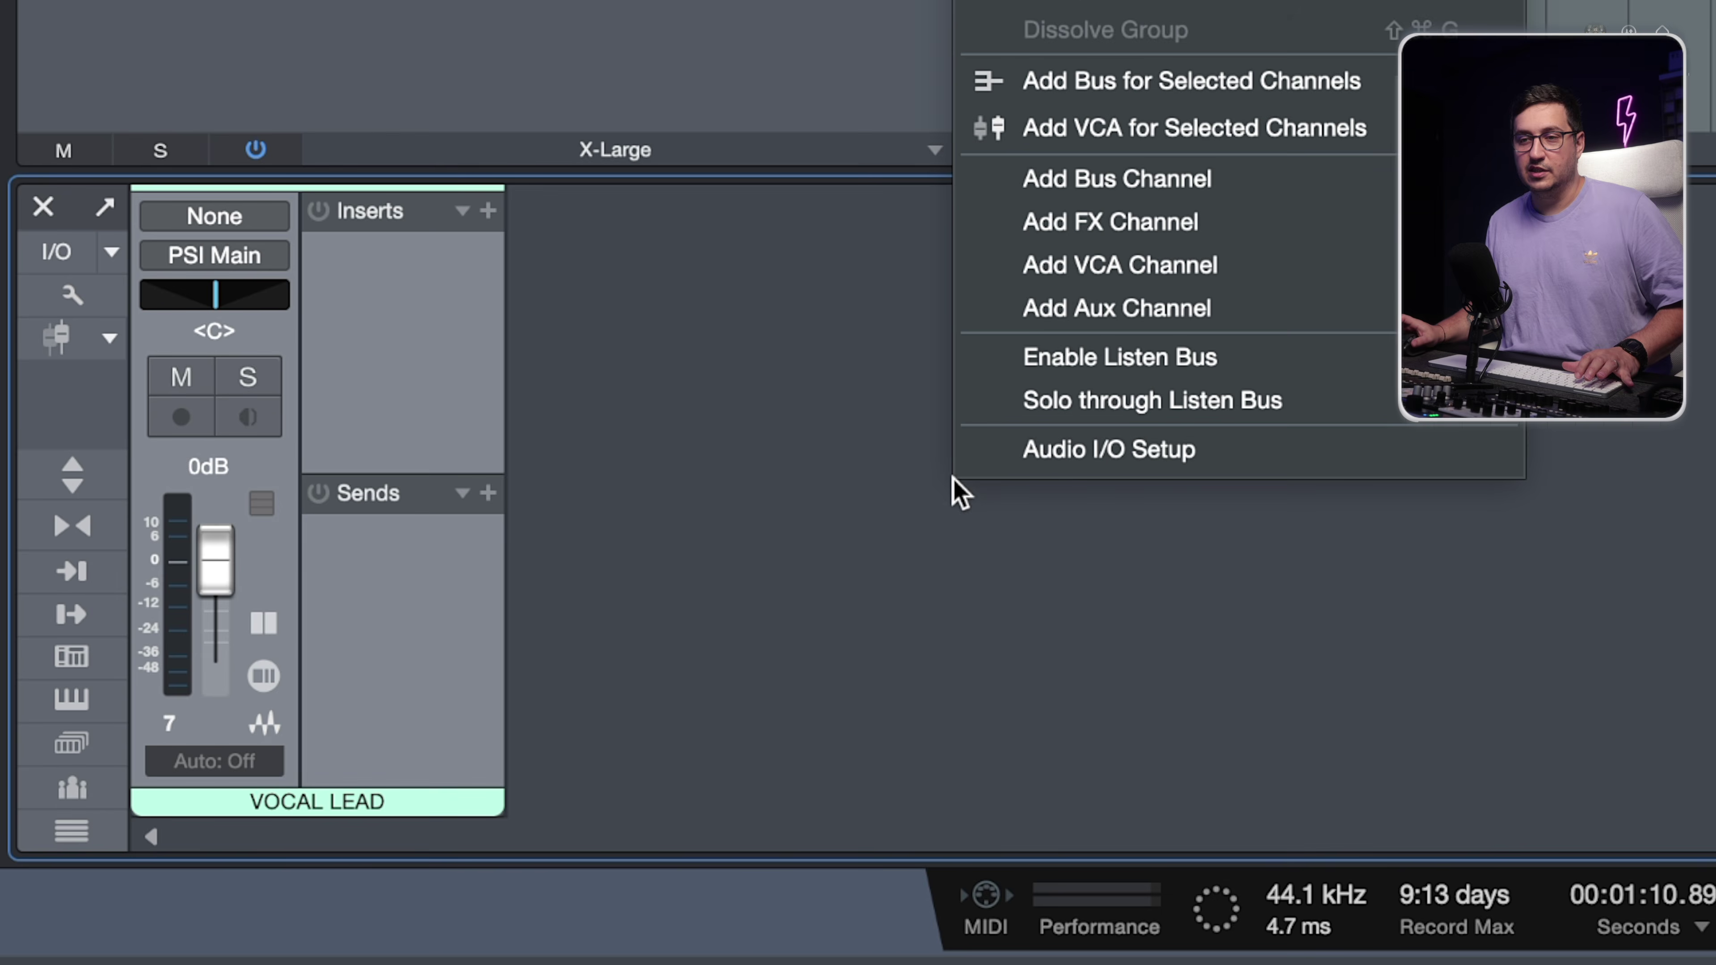
left_click(1309, 174)
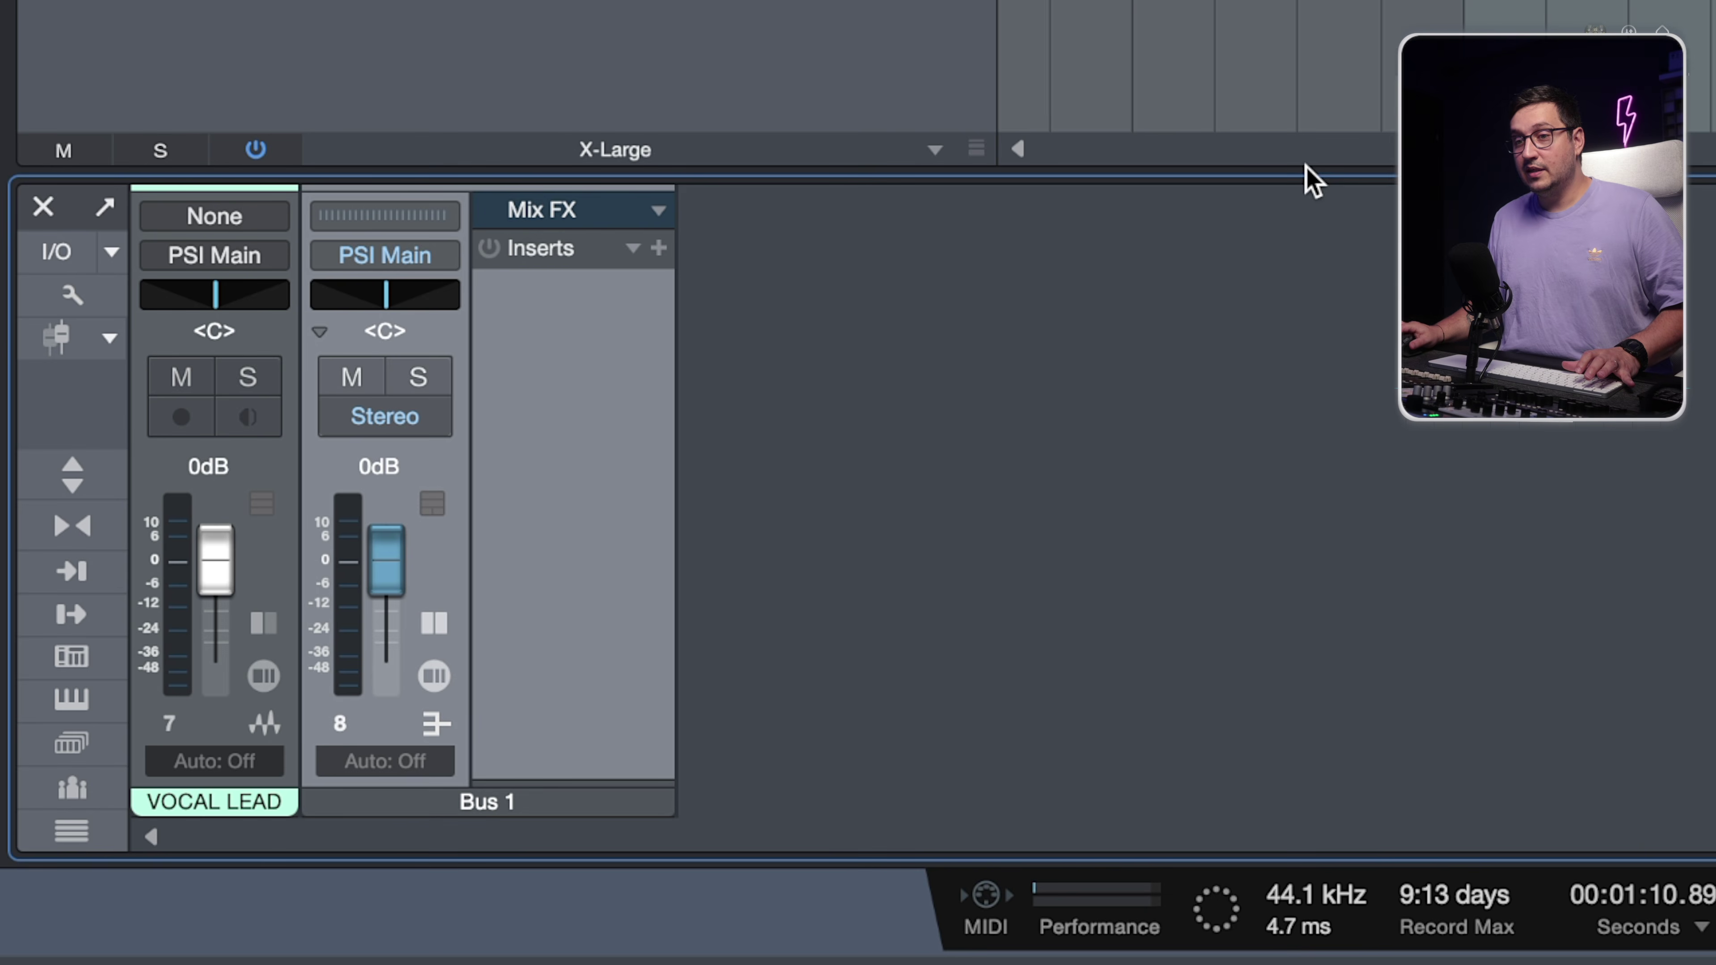
left_click(271, 661)
double_click(703, 803)
type("PARALL")
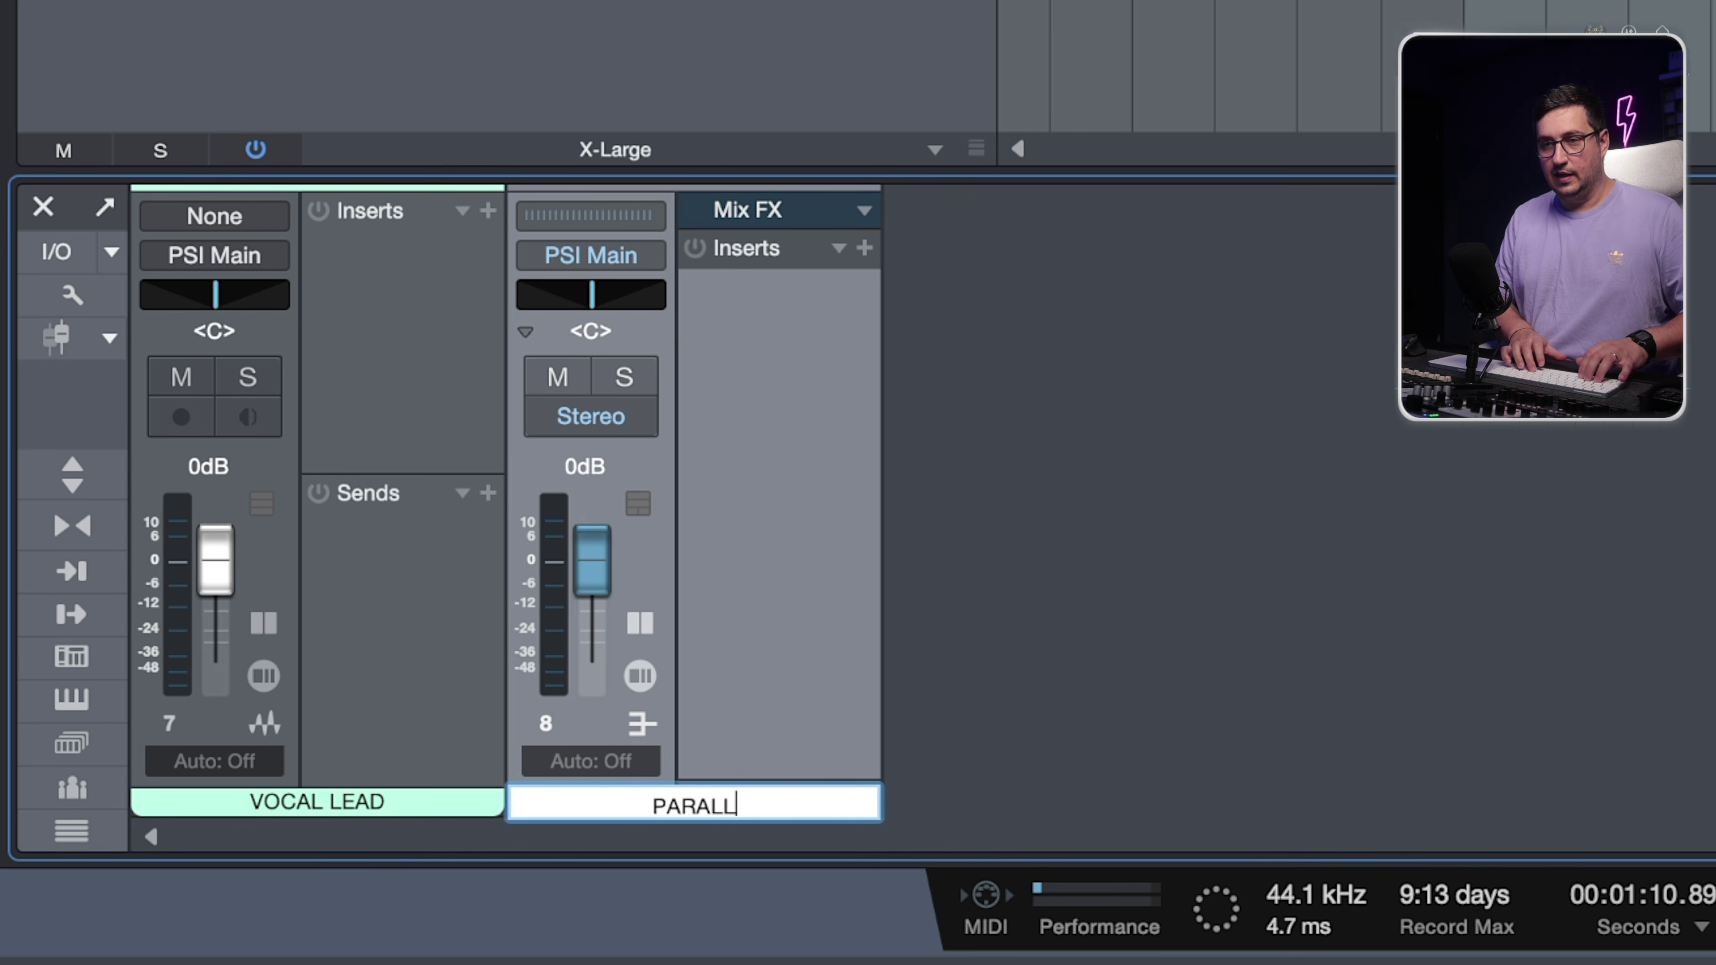
type("EL COMPRESSION1")
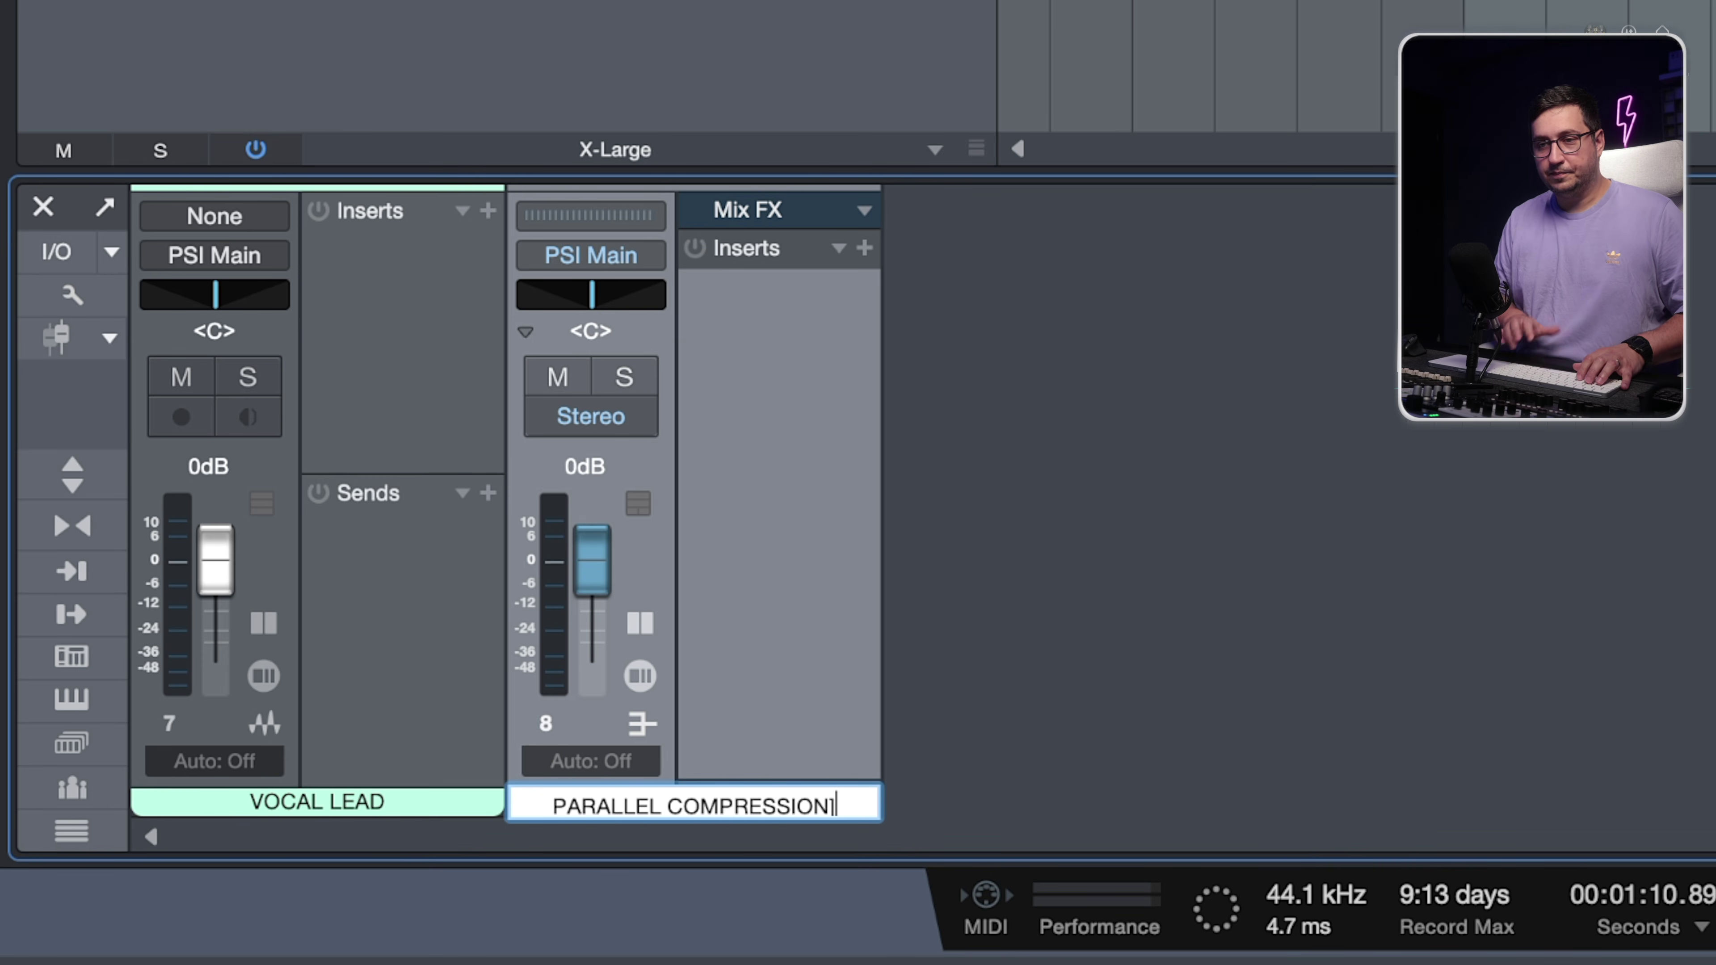
key("Return")
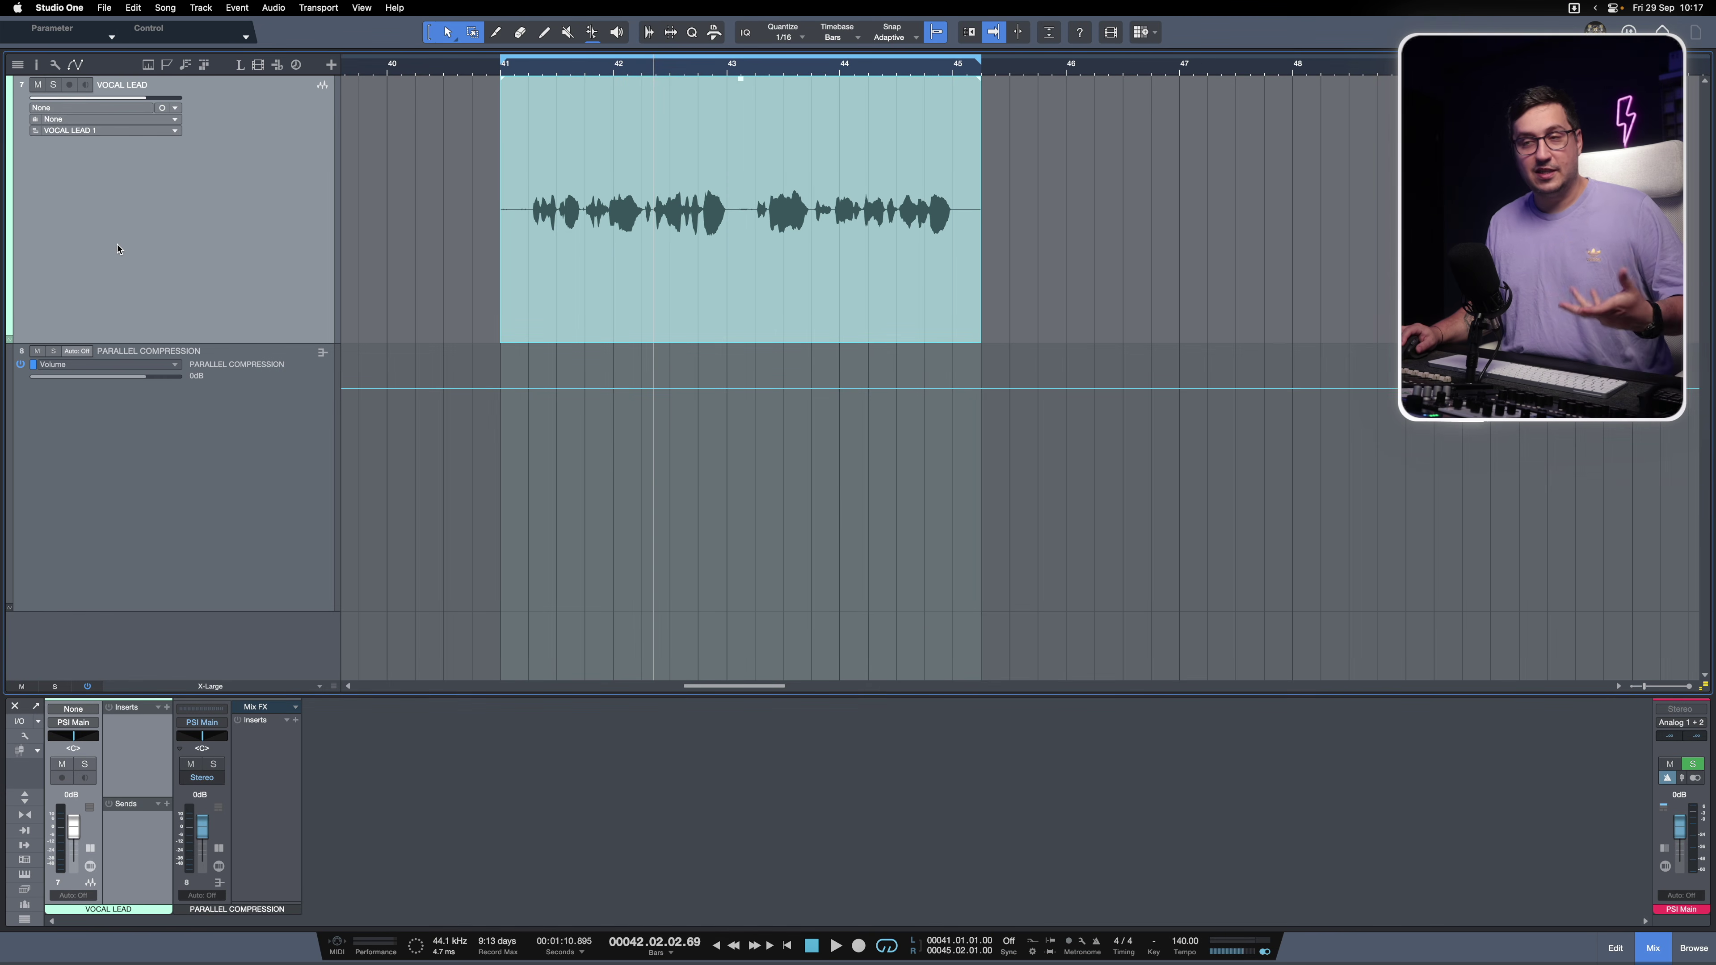
- Add a send on the VOCAL LEAD channel routed to the PARALLEL COMPRESSION bus
left_click(167, 804)
left_click(184, 816)
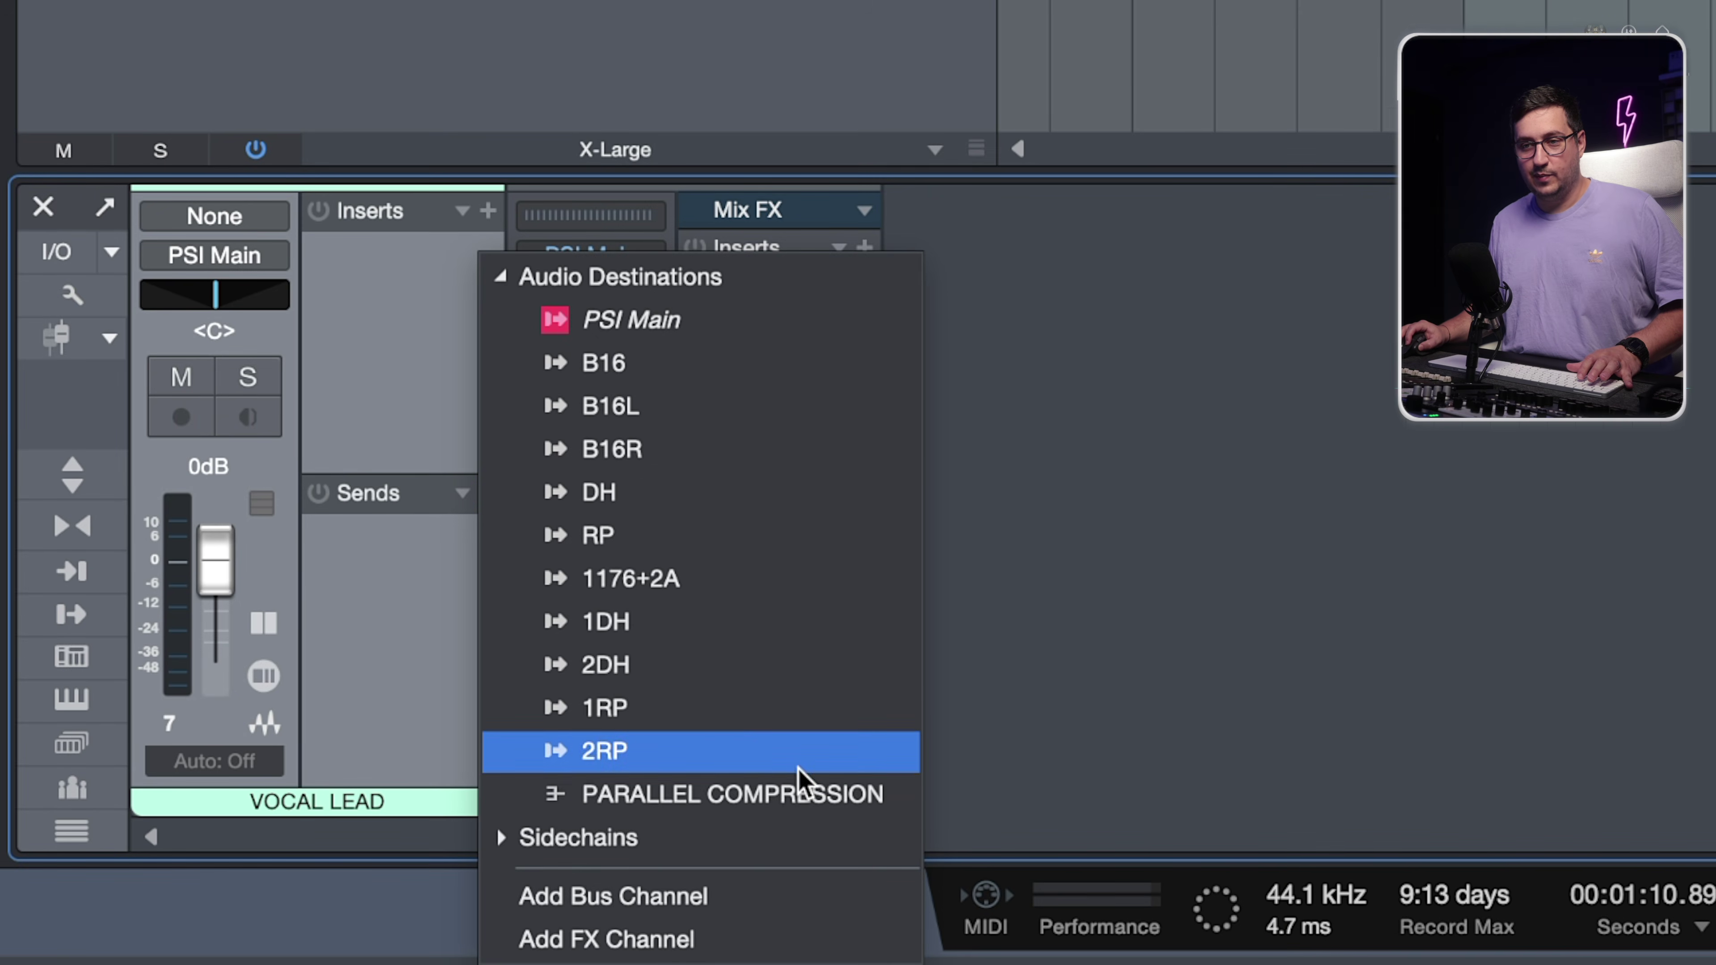
left_click(278, 906)
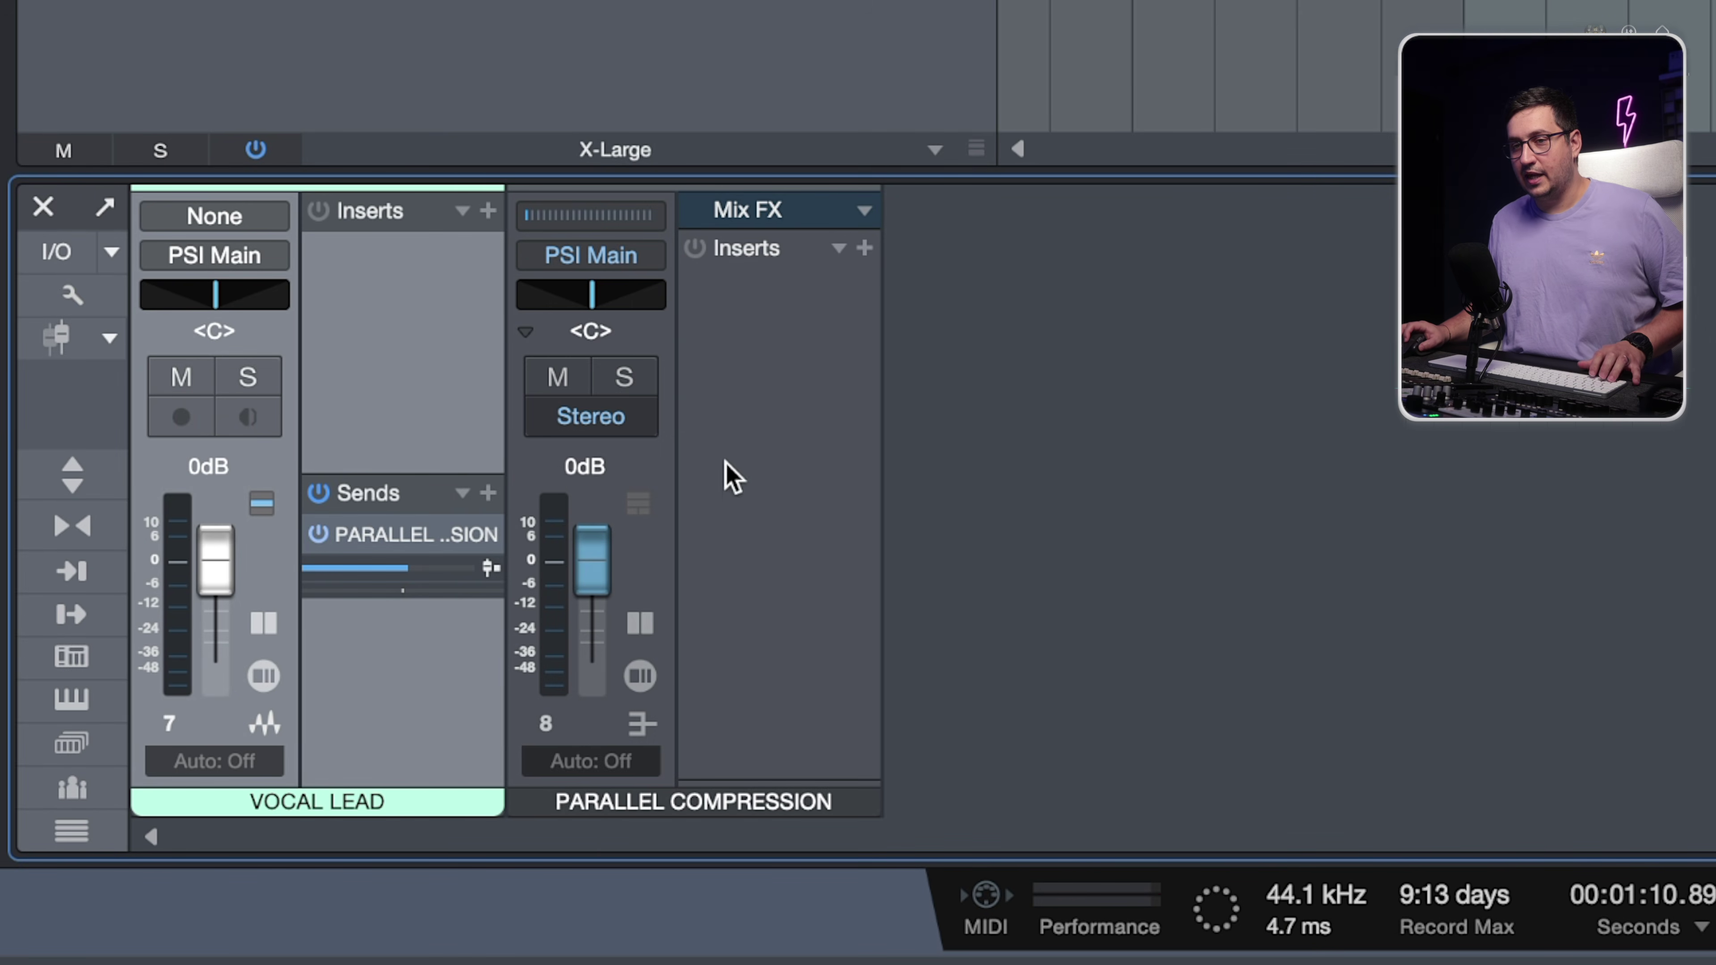
- Put the PARALLEL COMPRESSION bus in solo safe mode and compare soloing VOCAL LEAD with and without it
left_click(642, 384, "shift")
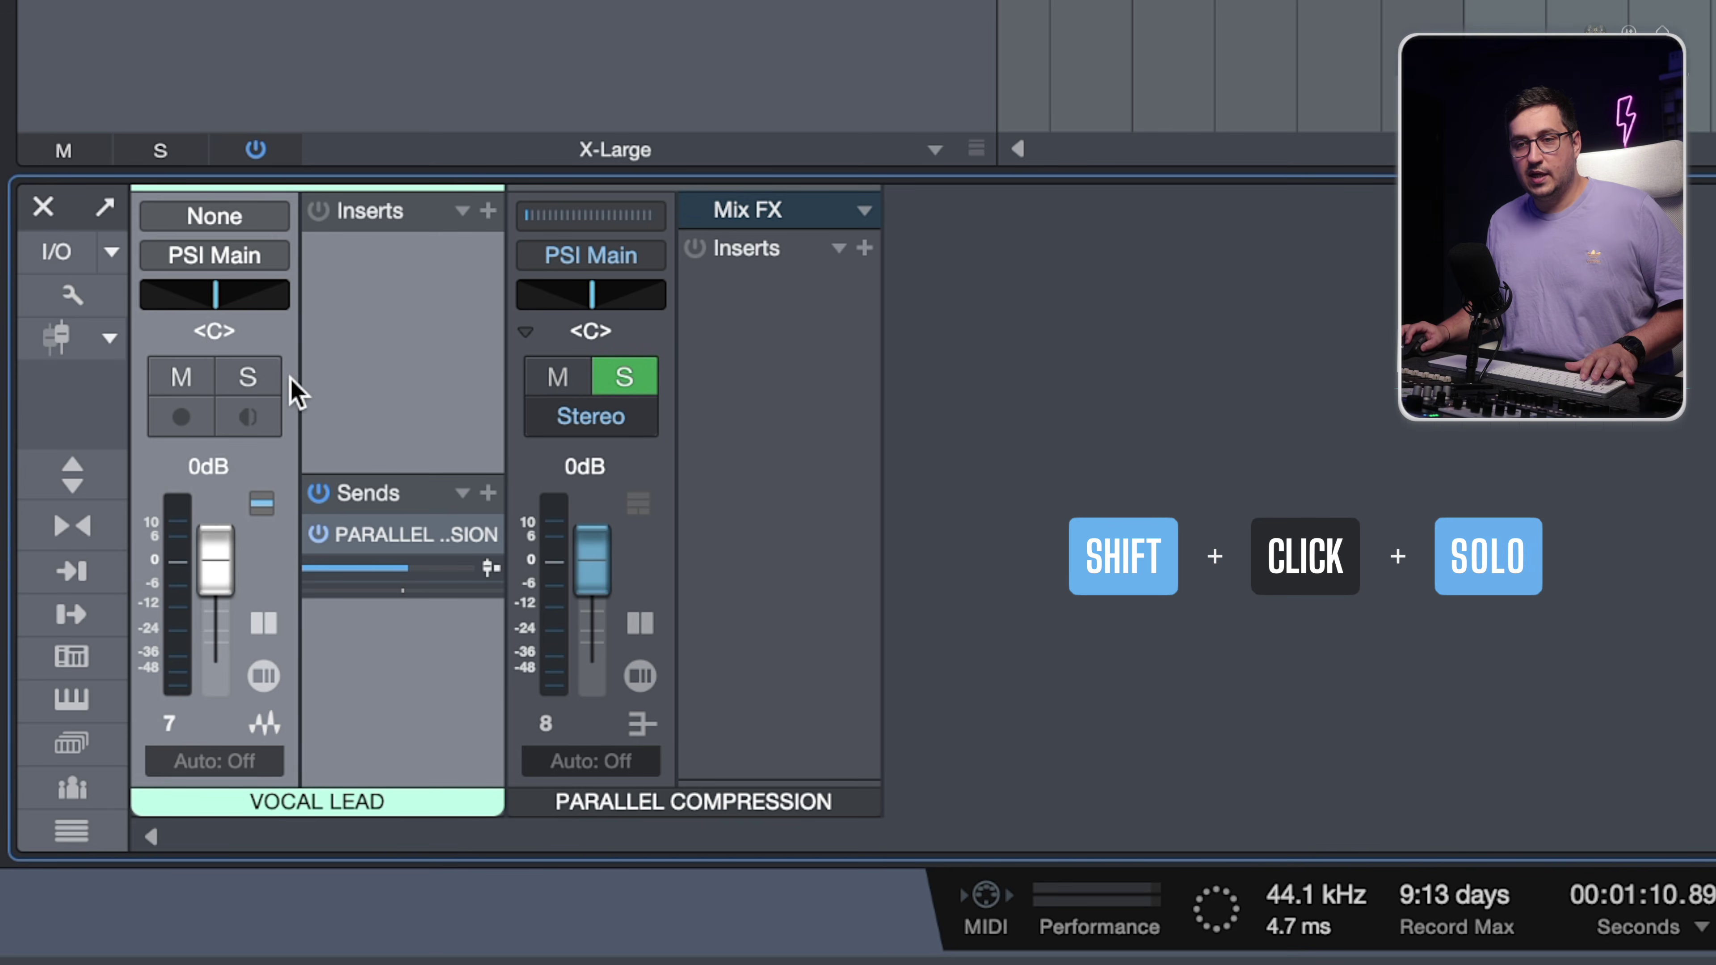
left_click(263, 382)
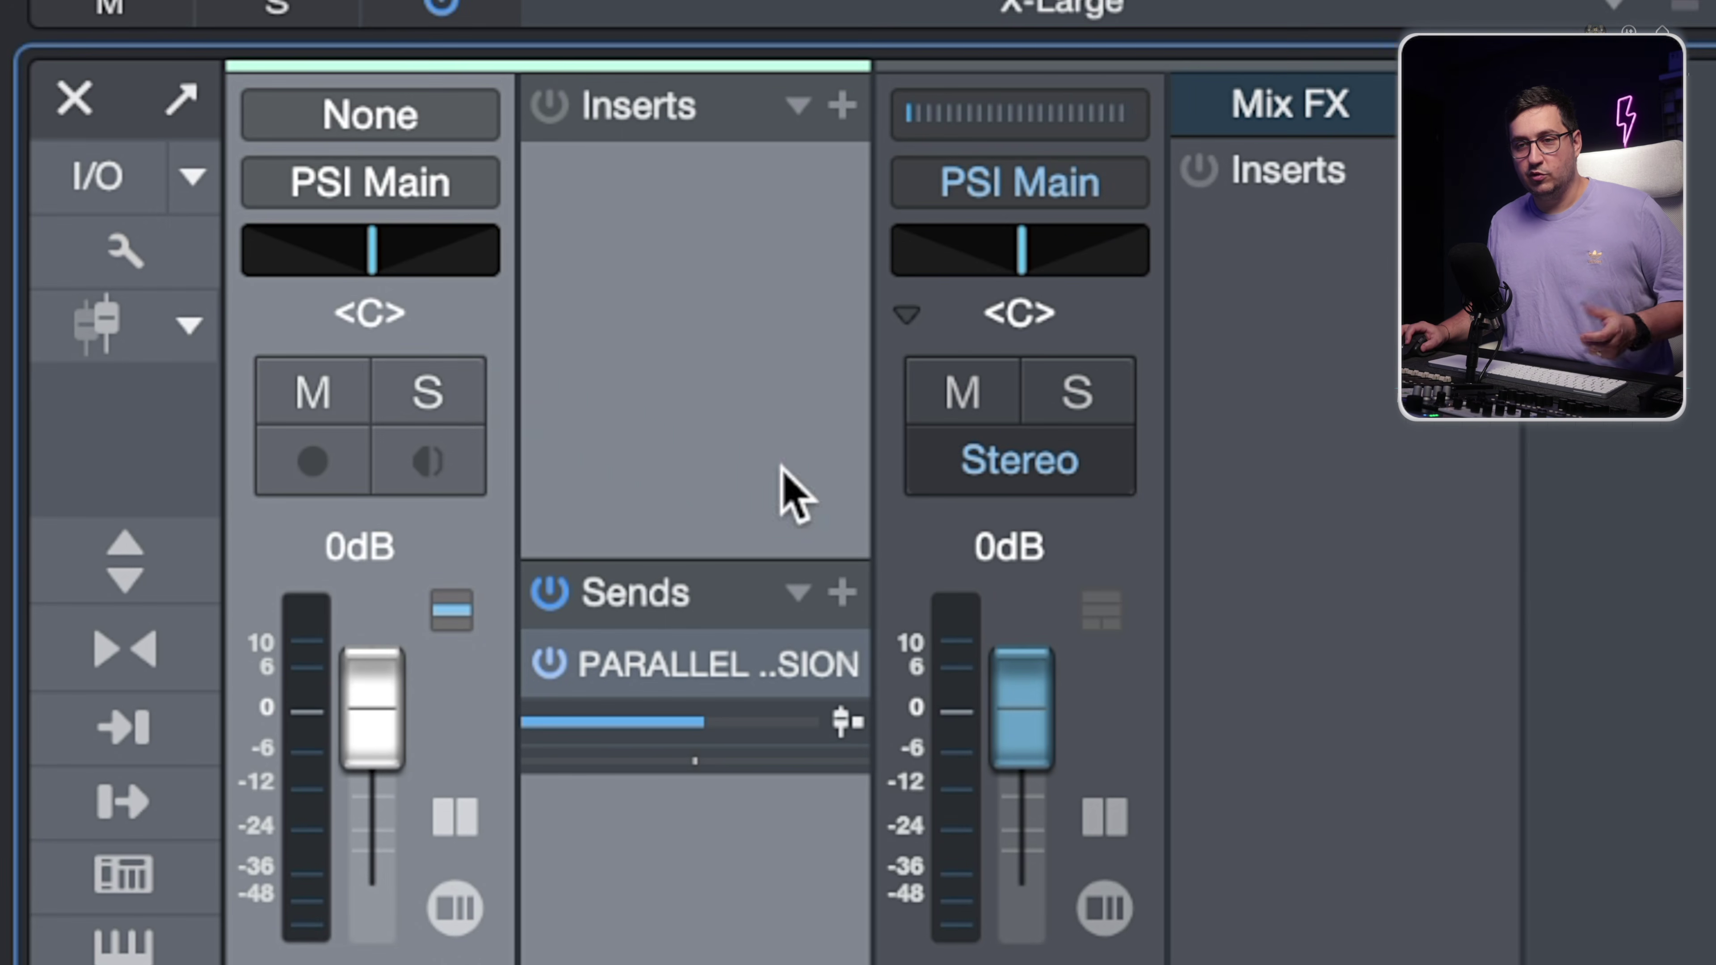
left_click(255, 373)
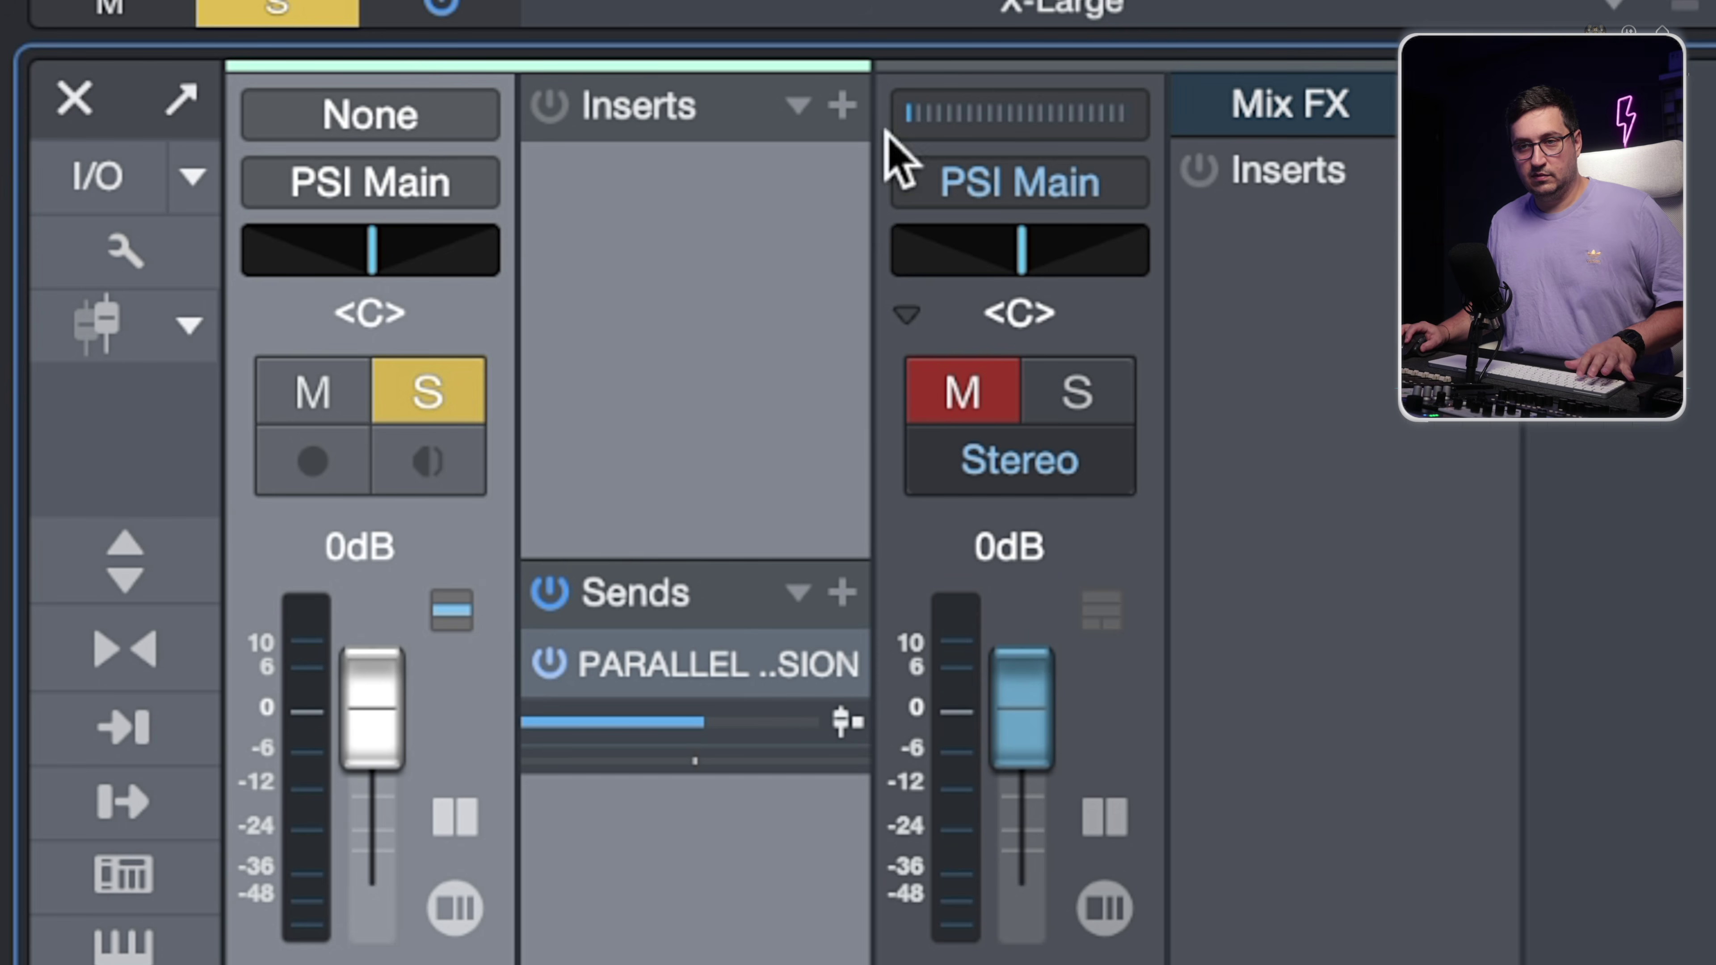
left_click(1068, 392)
left_click(425, 392)
left_click(422, 382)
left_click(431, 384)
left_click(432, 383)
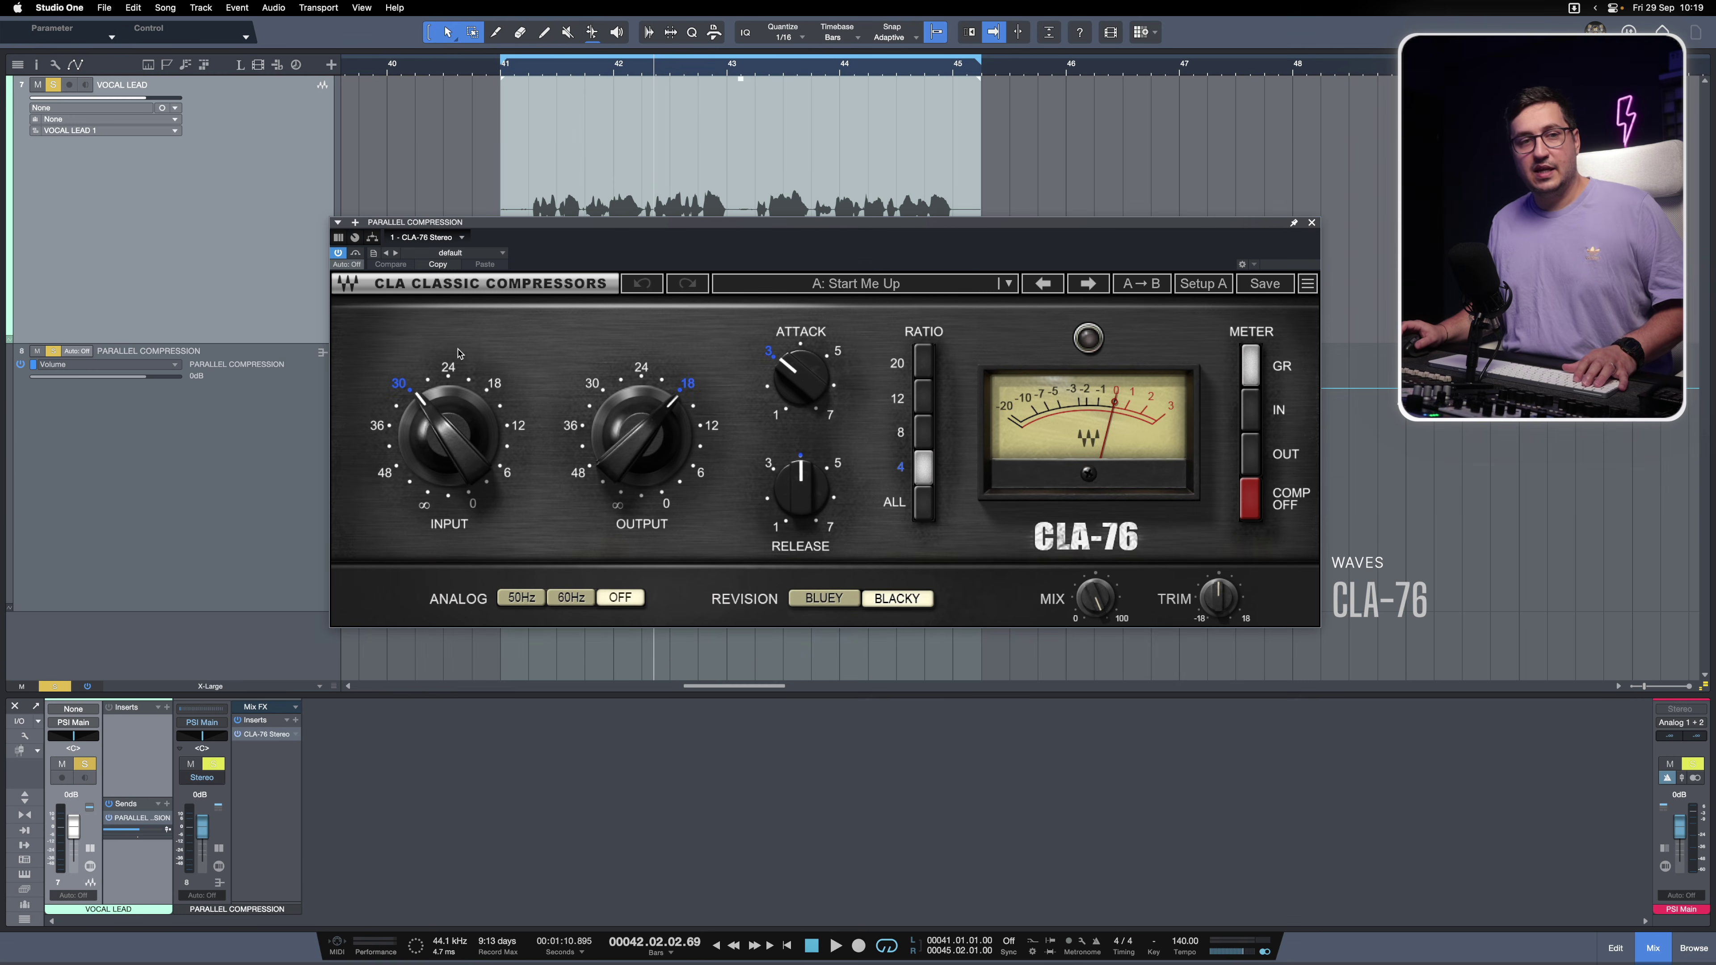
- Set the CLA-76 on the parallel bus to the Bluey revision with ratio ALL, attack 7 and release 7
left_click(830, 599)
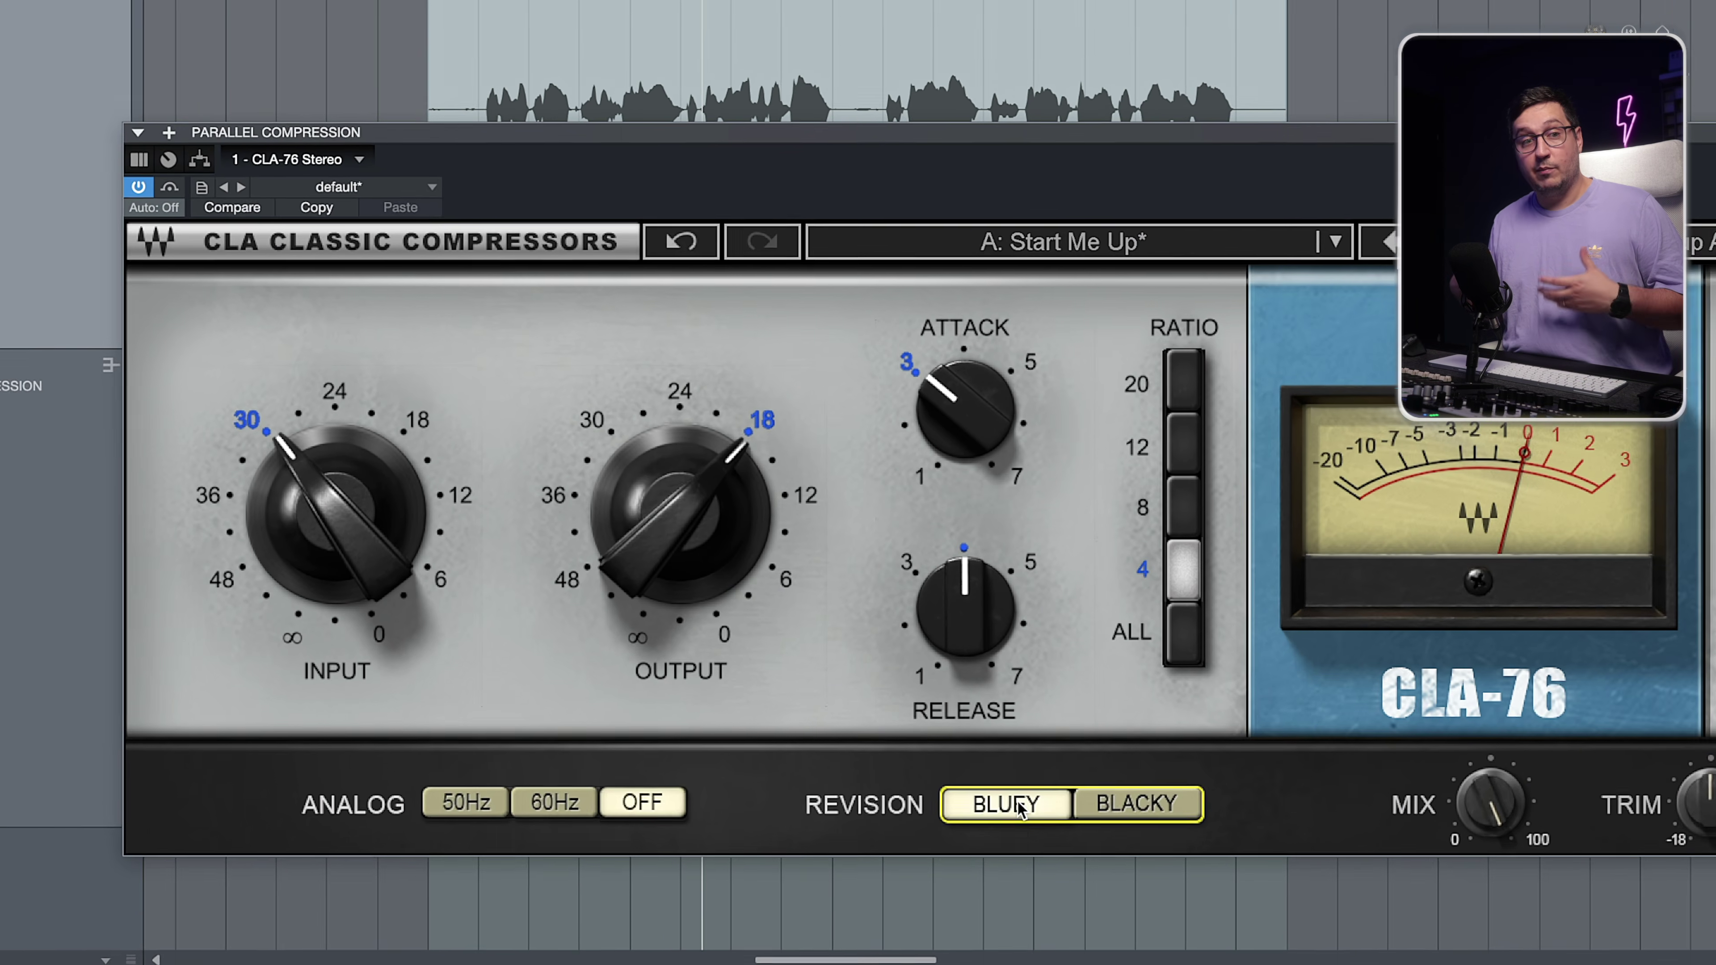
left_click(1190, 645)
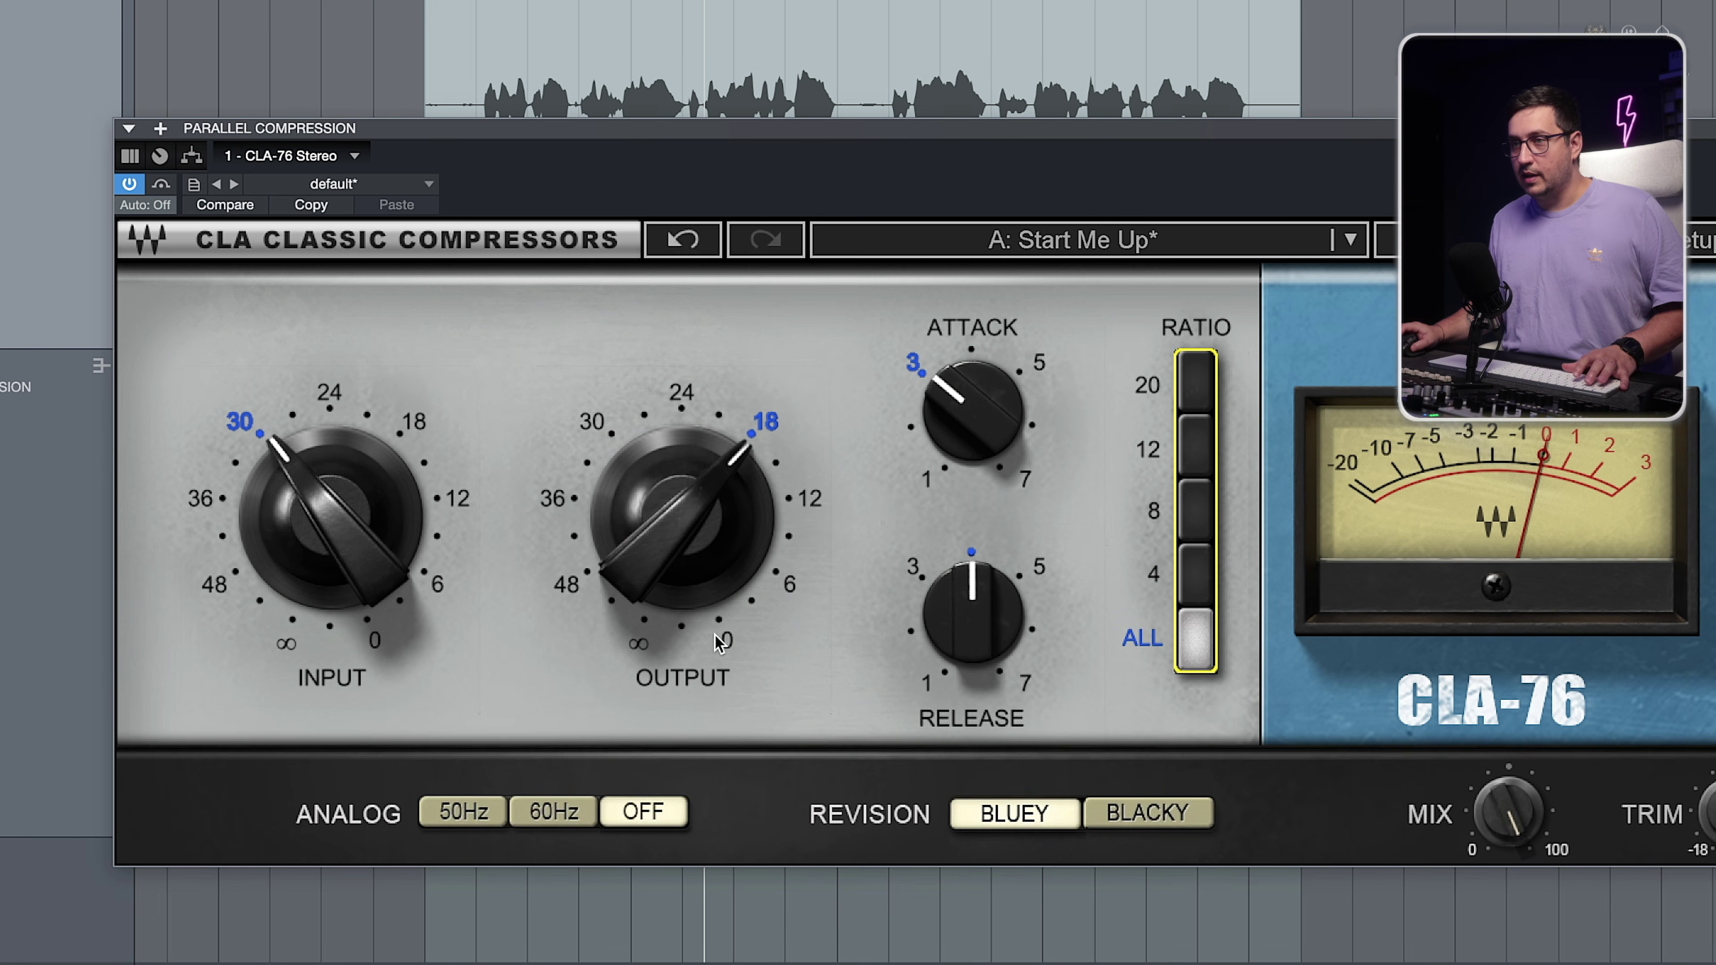
left_click(1032, 427)
left_click(1001, 467)
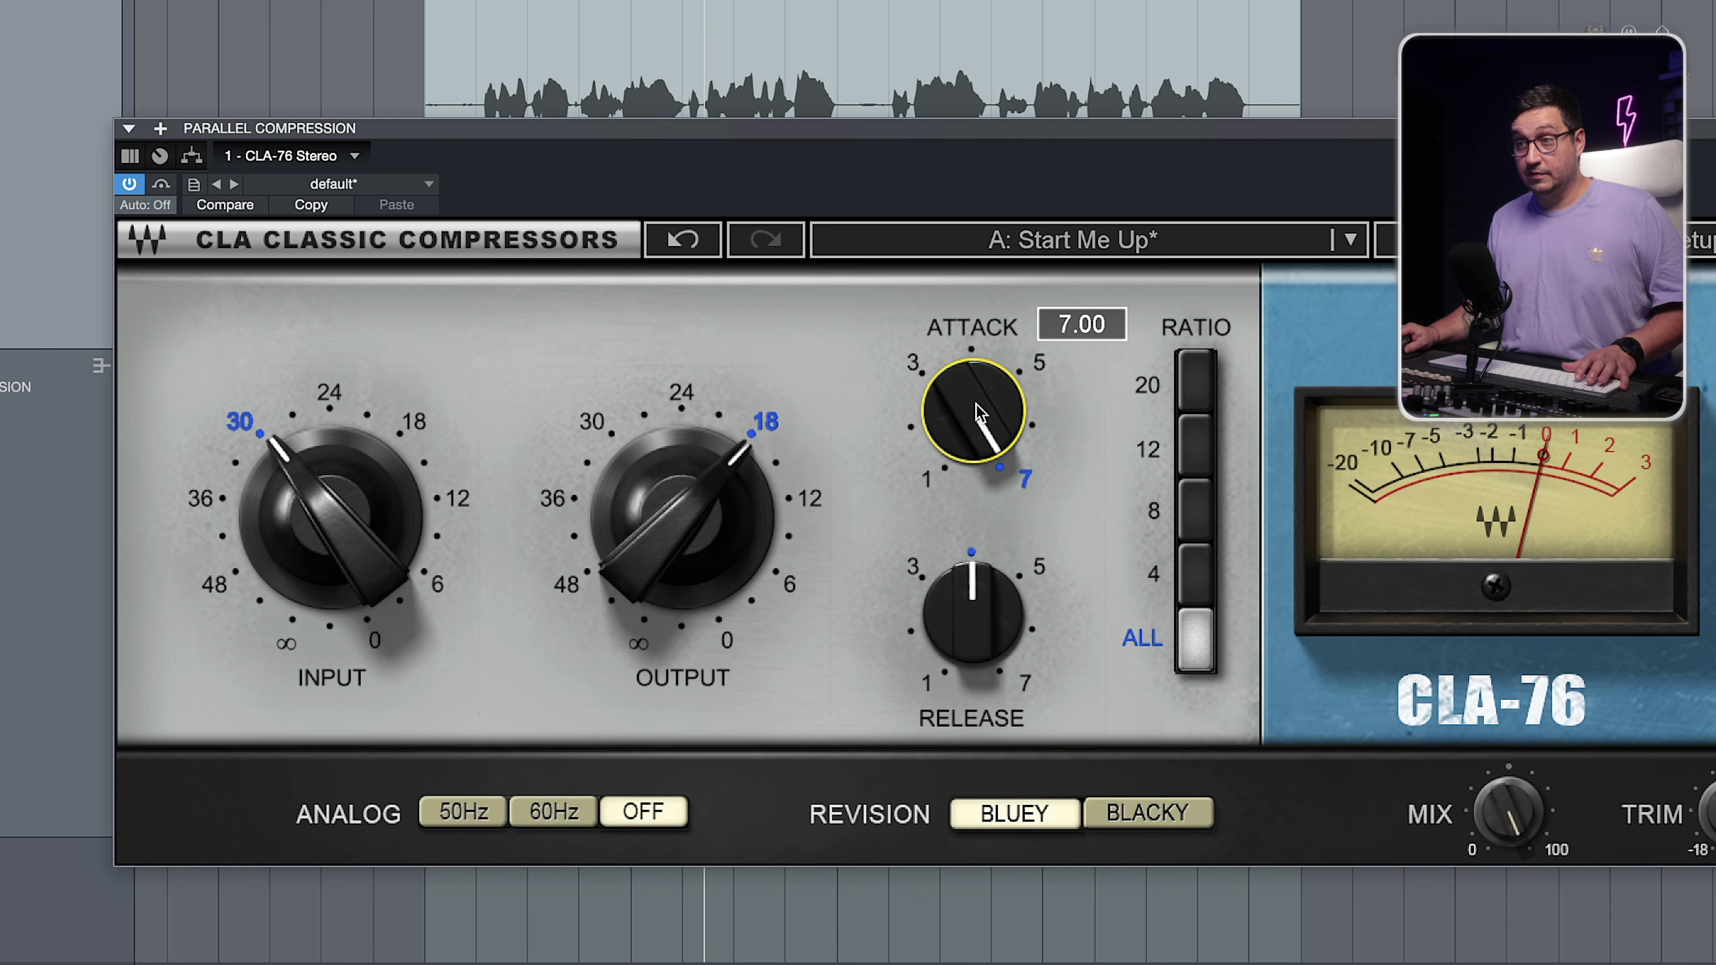
left_click(973, 611)
left_click(999, 669)
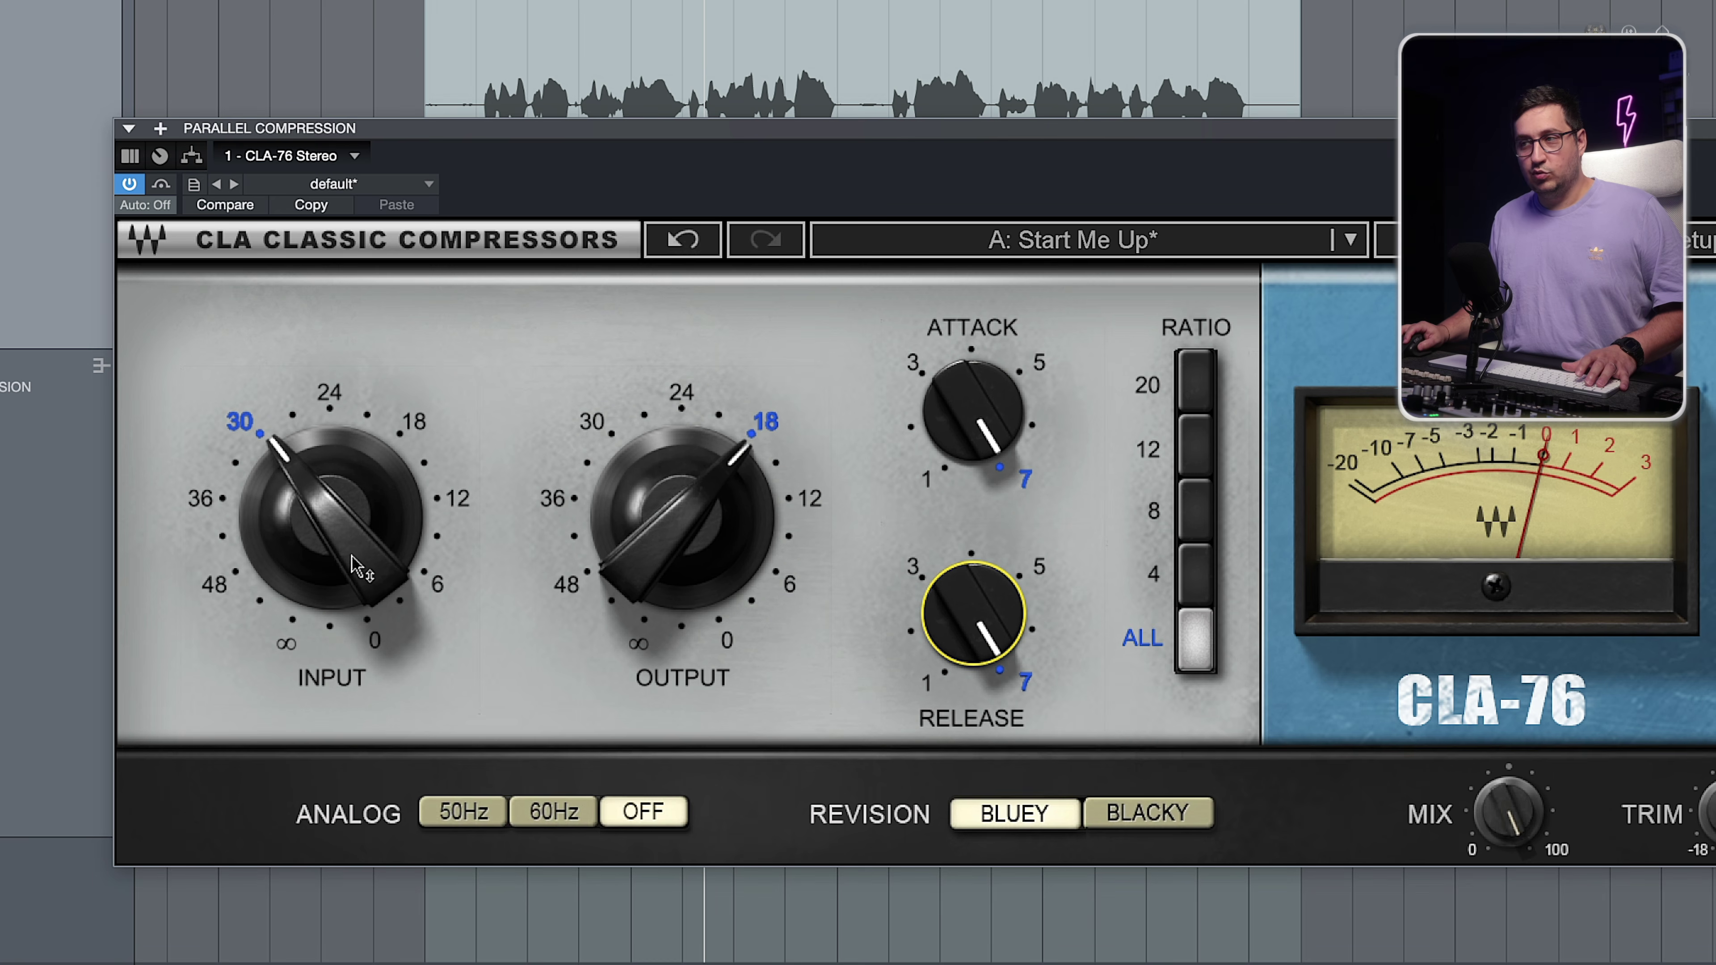
- Set the CLA-76 input to 0 and its output to 36
left_click_drag(328, 534, 328, 469)
left_click(592, 422)
left_click(552, 498)
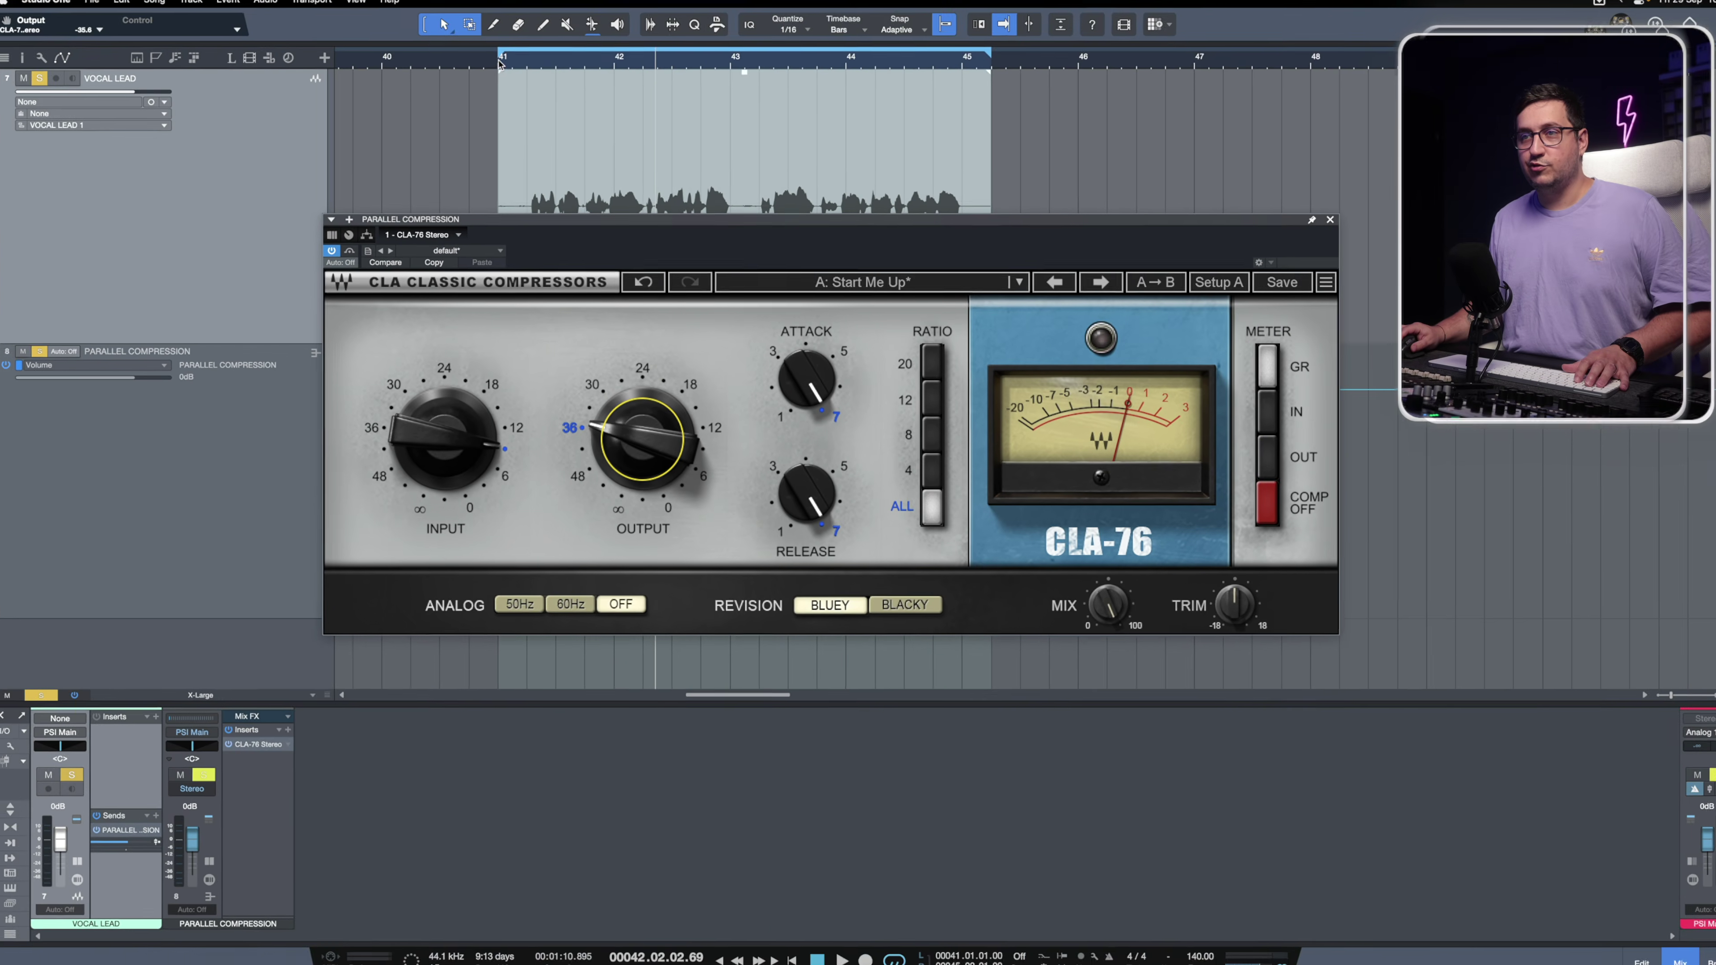
left_click_drag(444, 440, 444, 397)
left_click(574, 426)
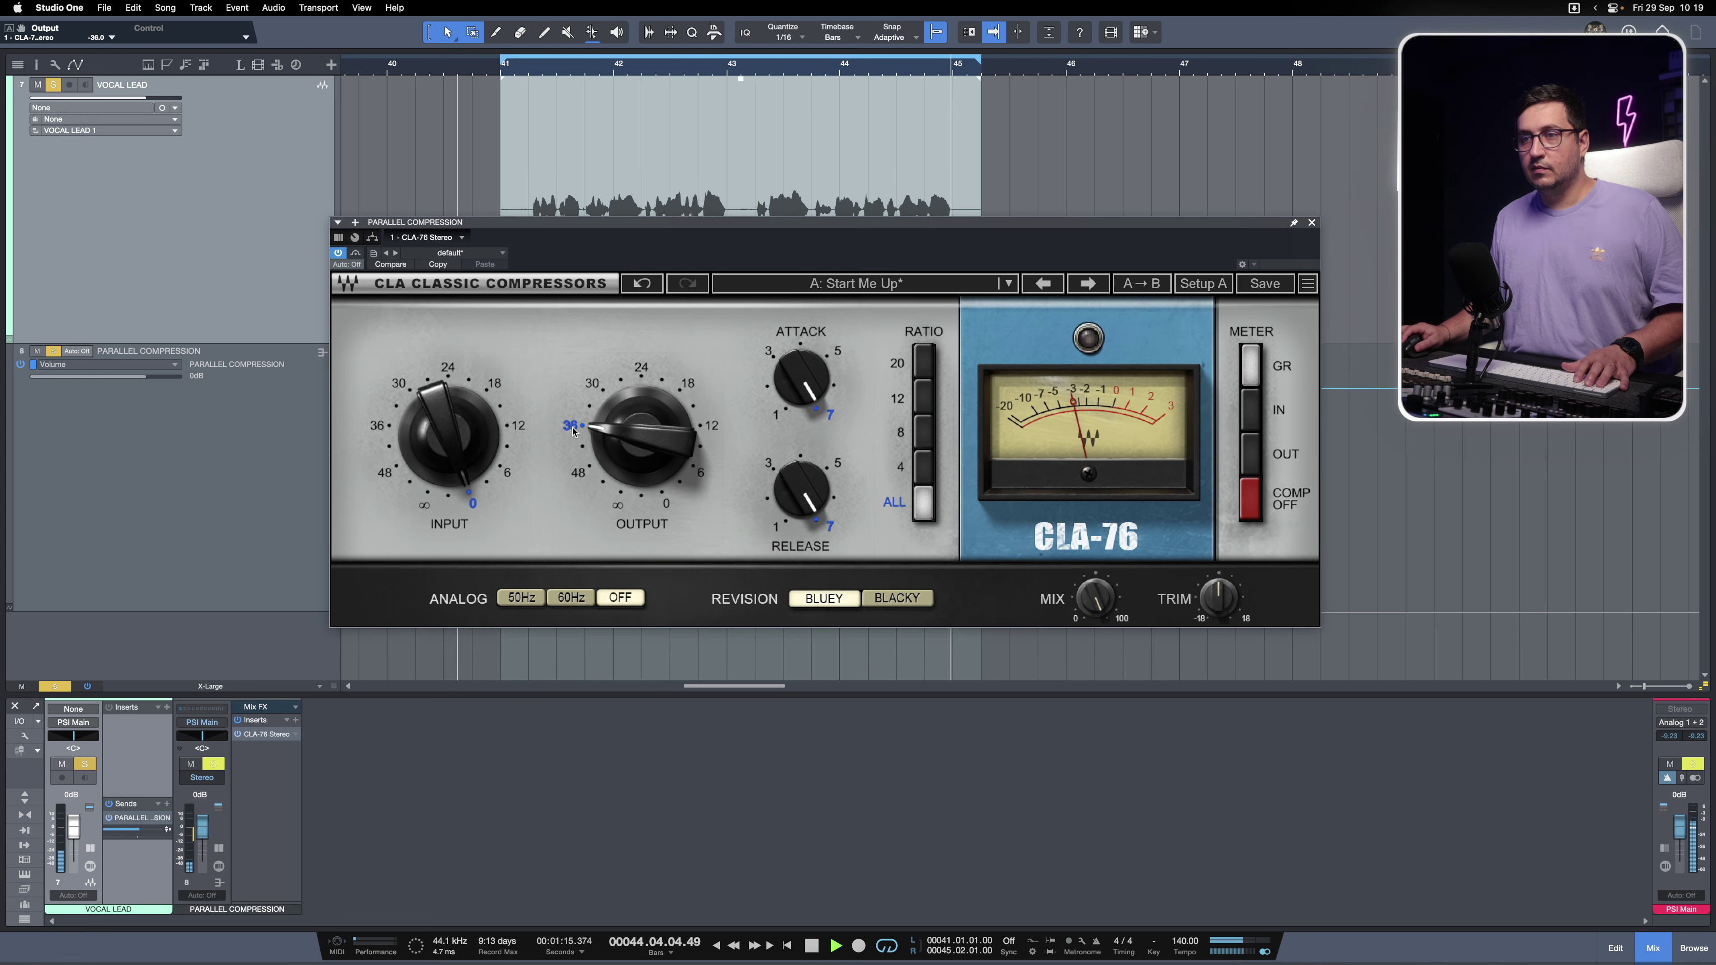
- Clear the solos and raise the VOCAL LEAD send level to the parallel bus to +10 dB
left_click(54, 686)
left_click(215, 764)
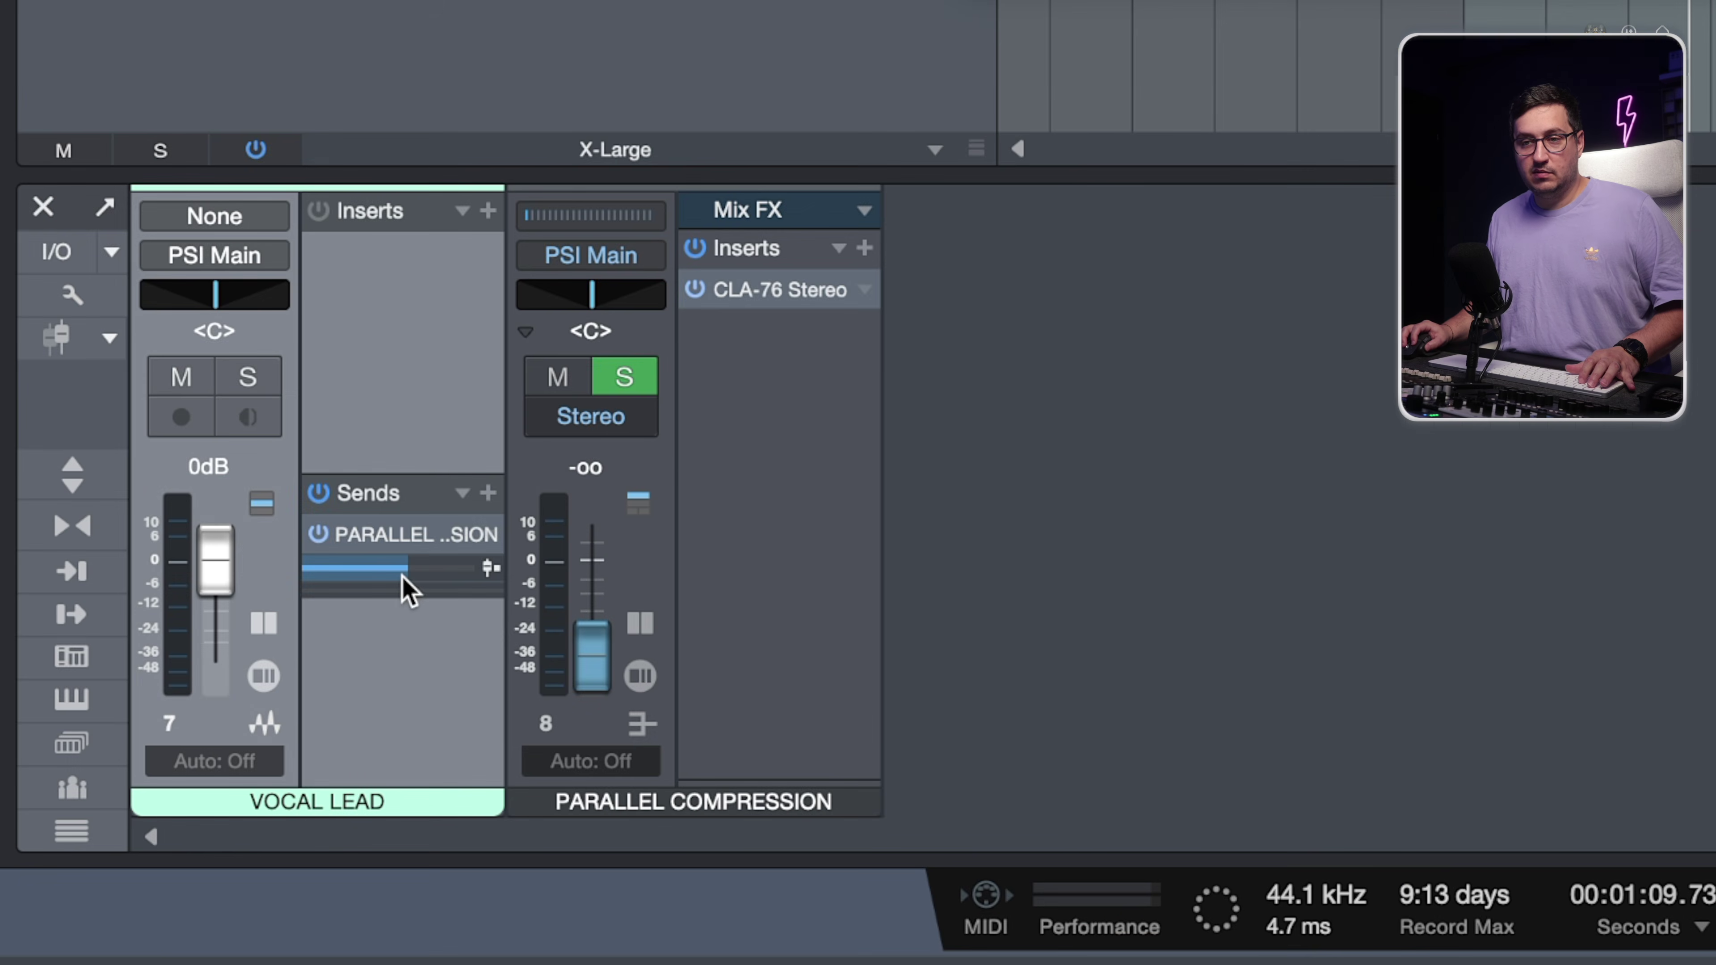
mouse_move(136, 833)
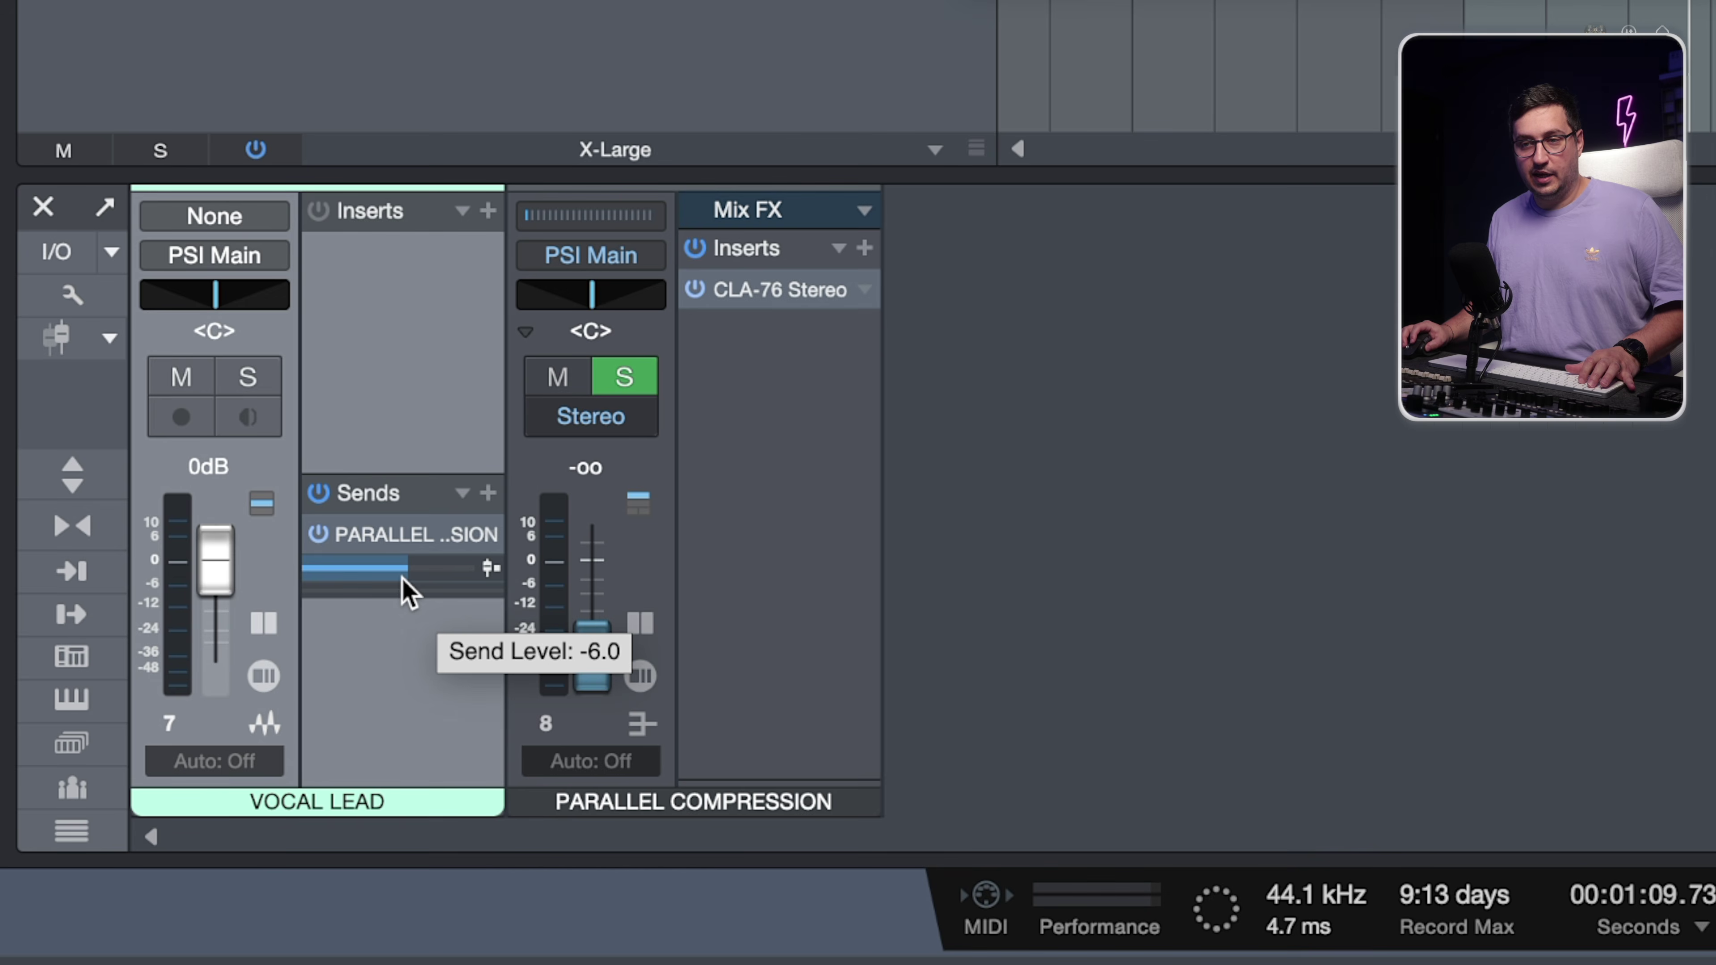
left_click_drag(405, 591, 473, 592)
- Blend in the compressed vocal by ear, setting the PARALLEL COMPRESSION fader to -9.5 dB and auditioning it
key("space")
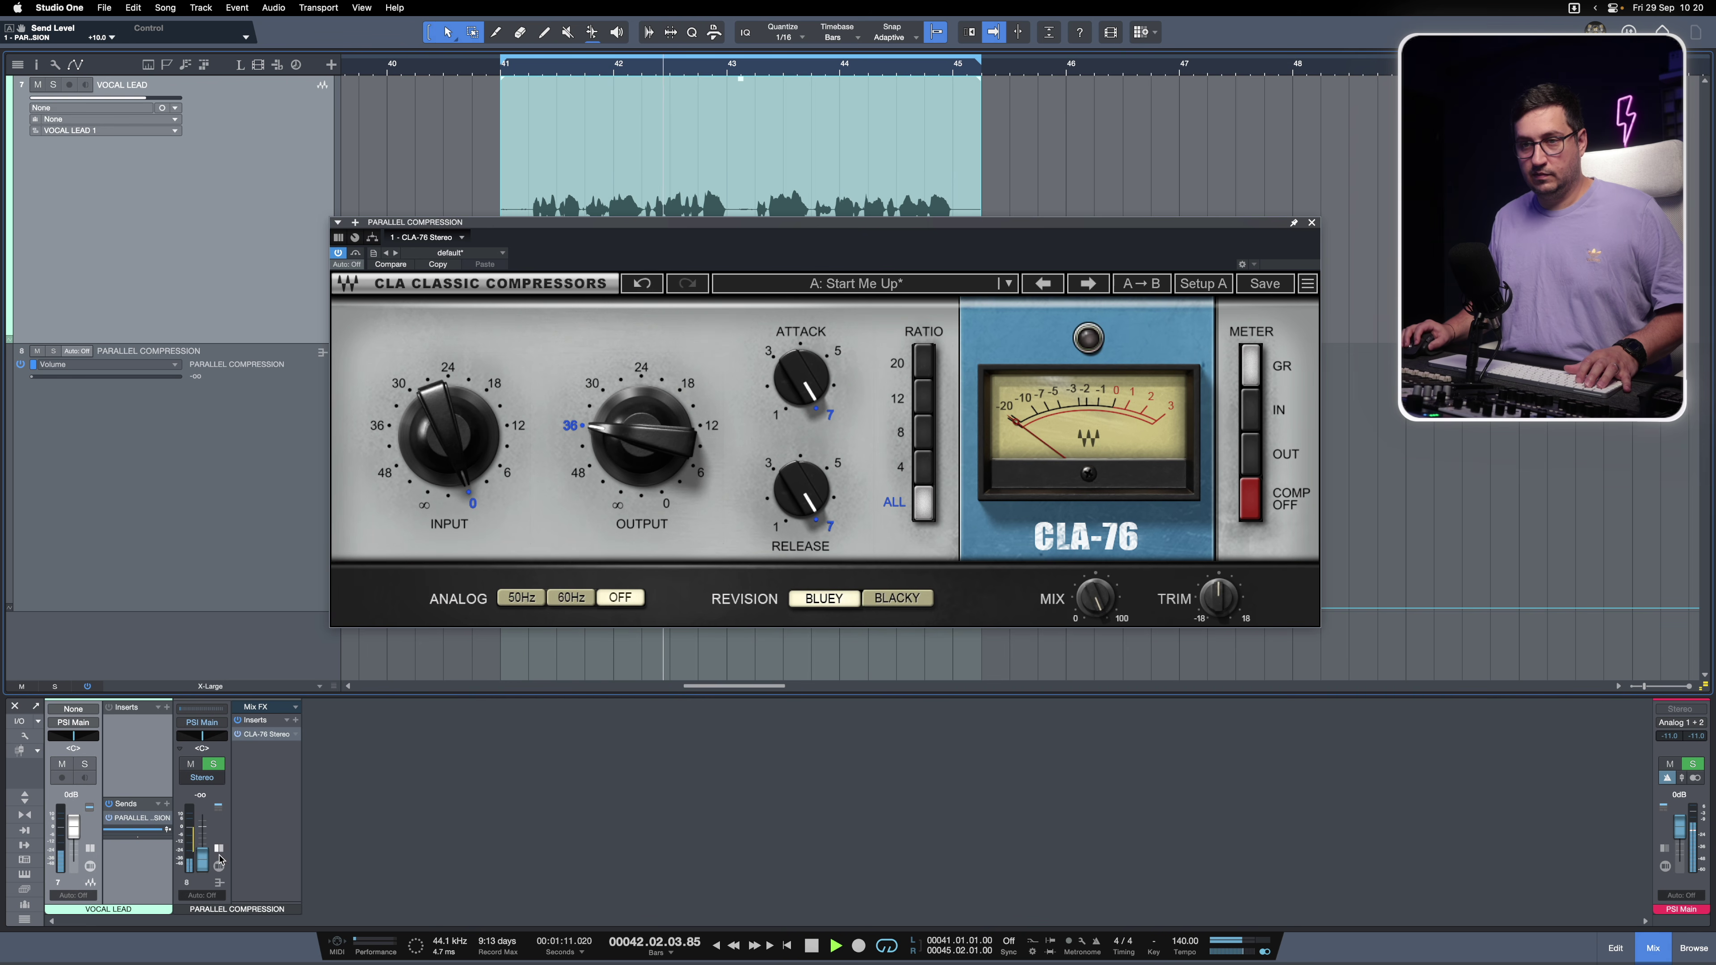
left_click_drag(202, 867, 210, 784)
left_click(213, 764)
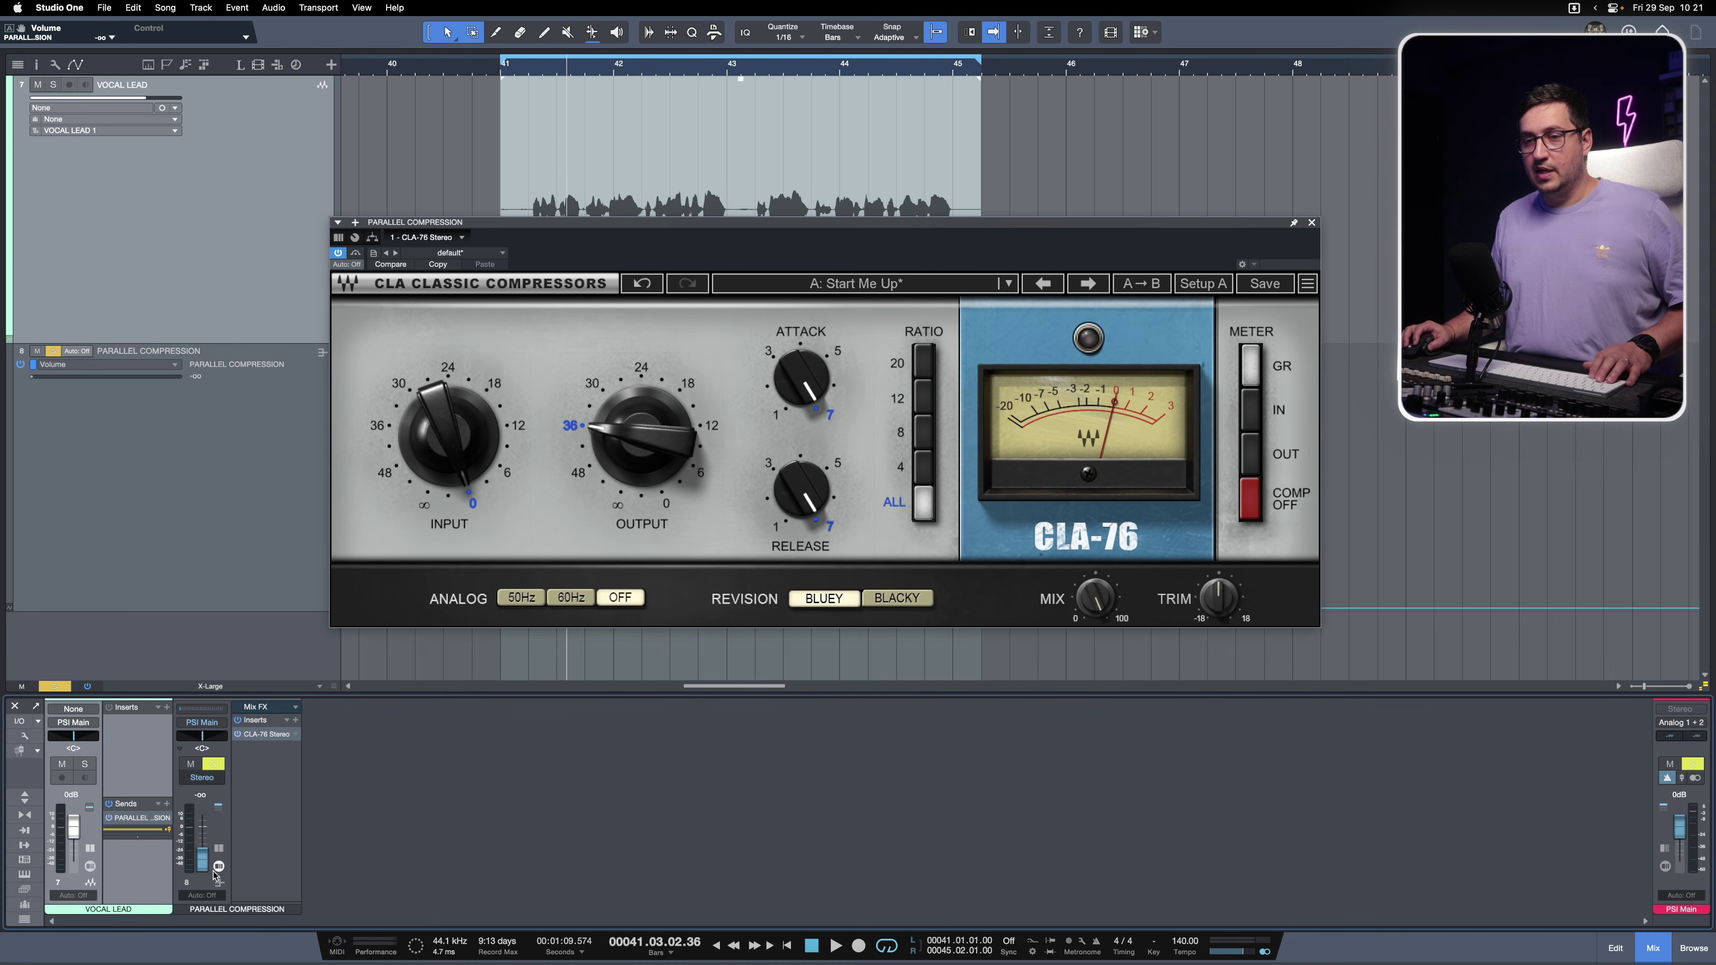
left_click_drag(214, 875, 209, 841)
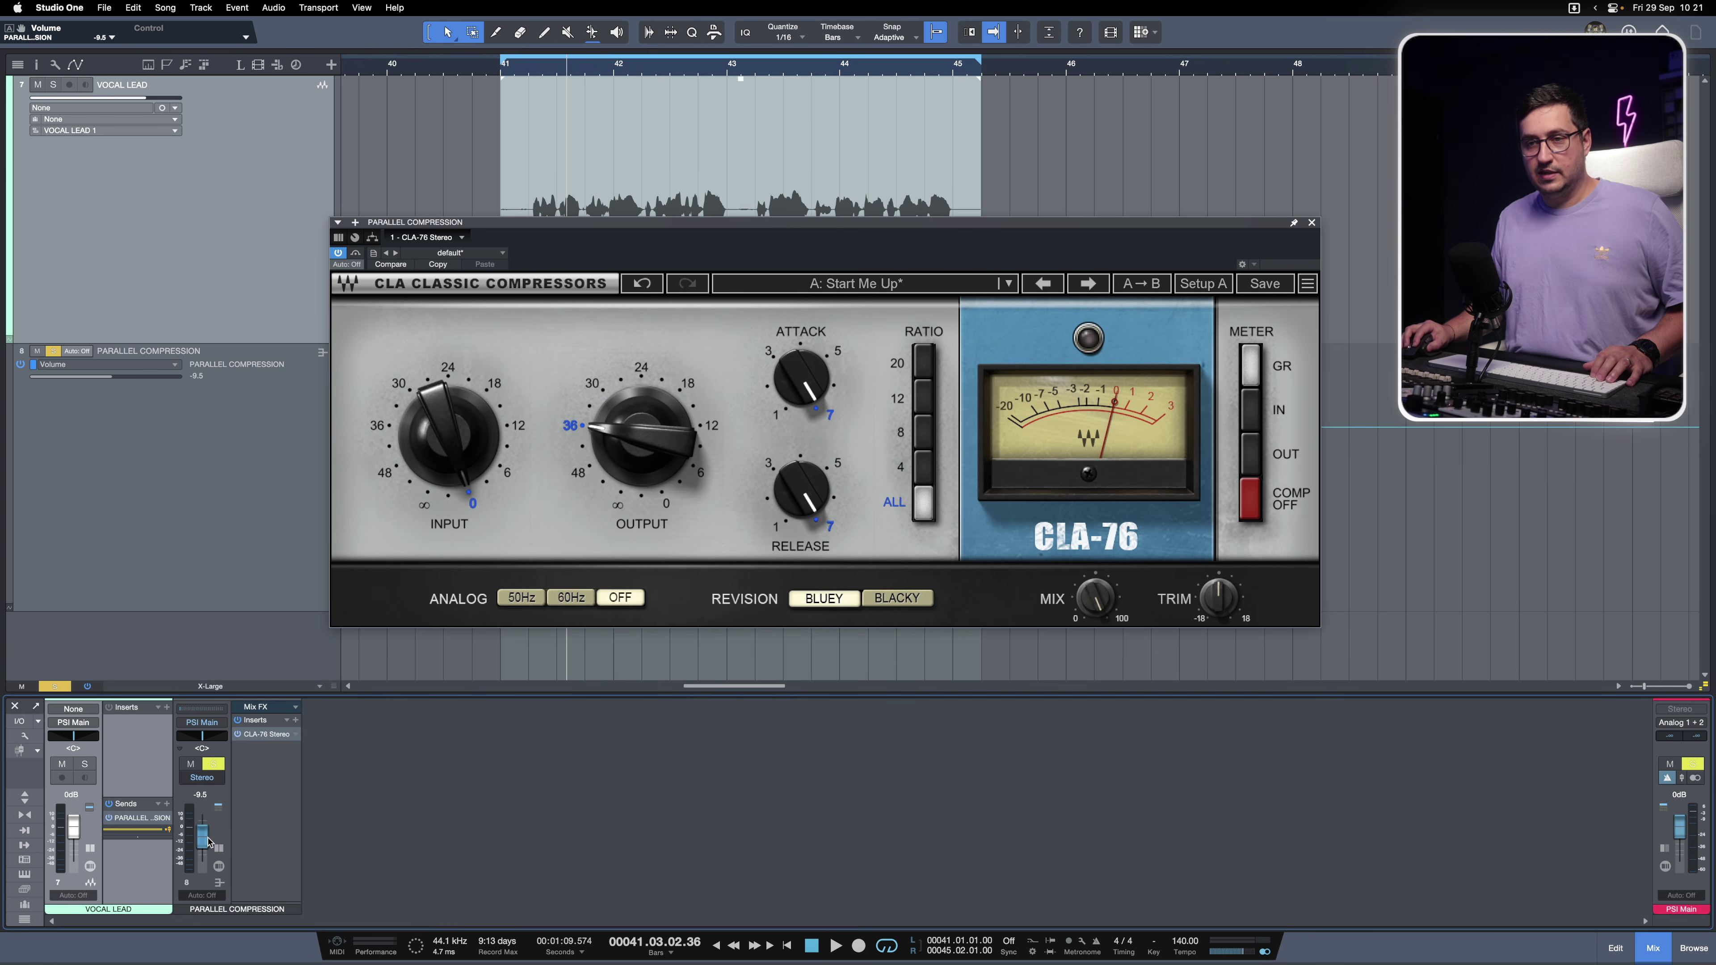
key("space")
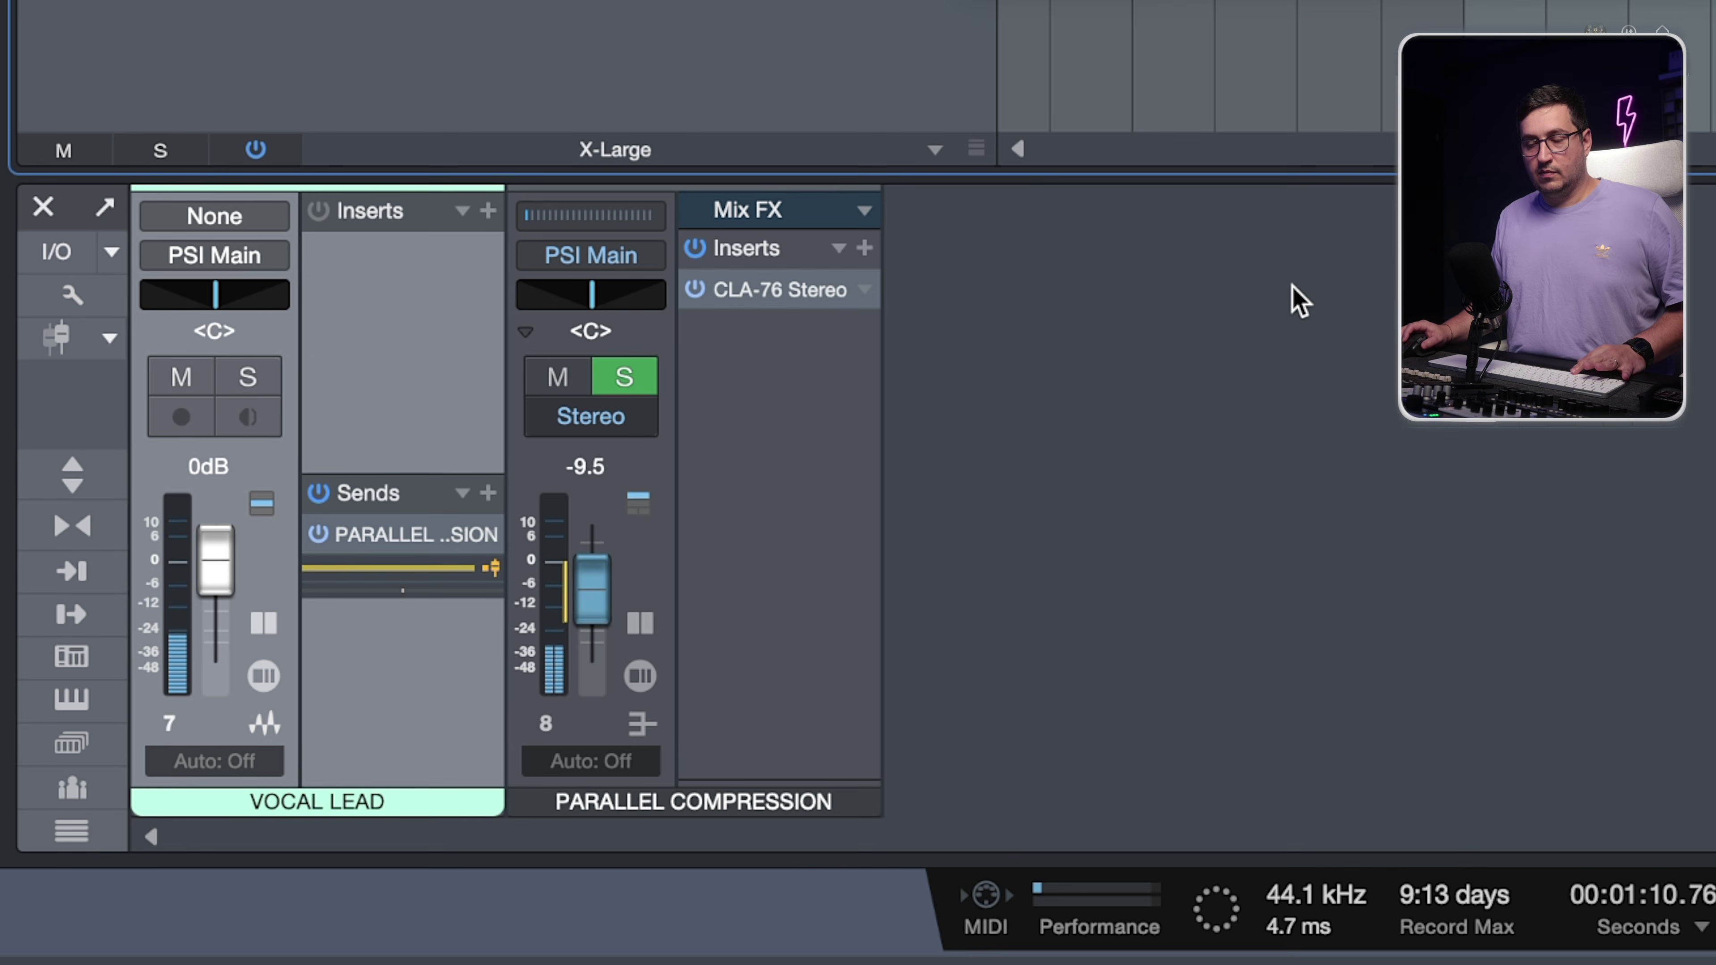
key("space")
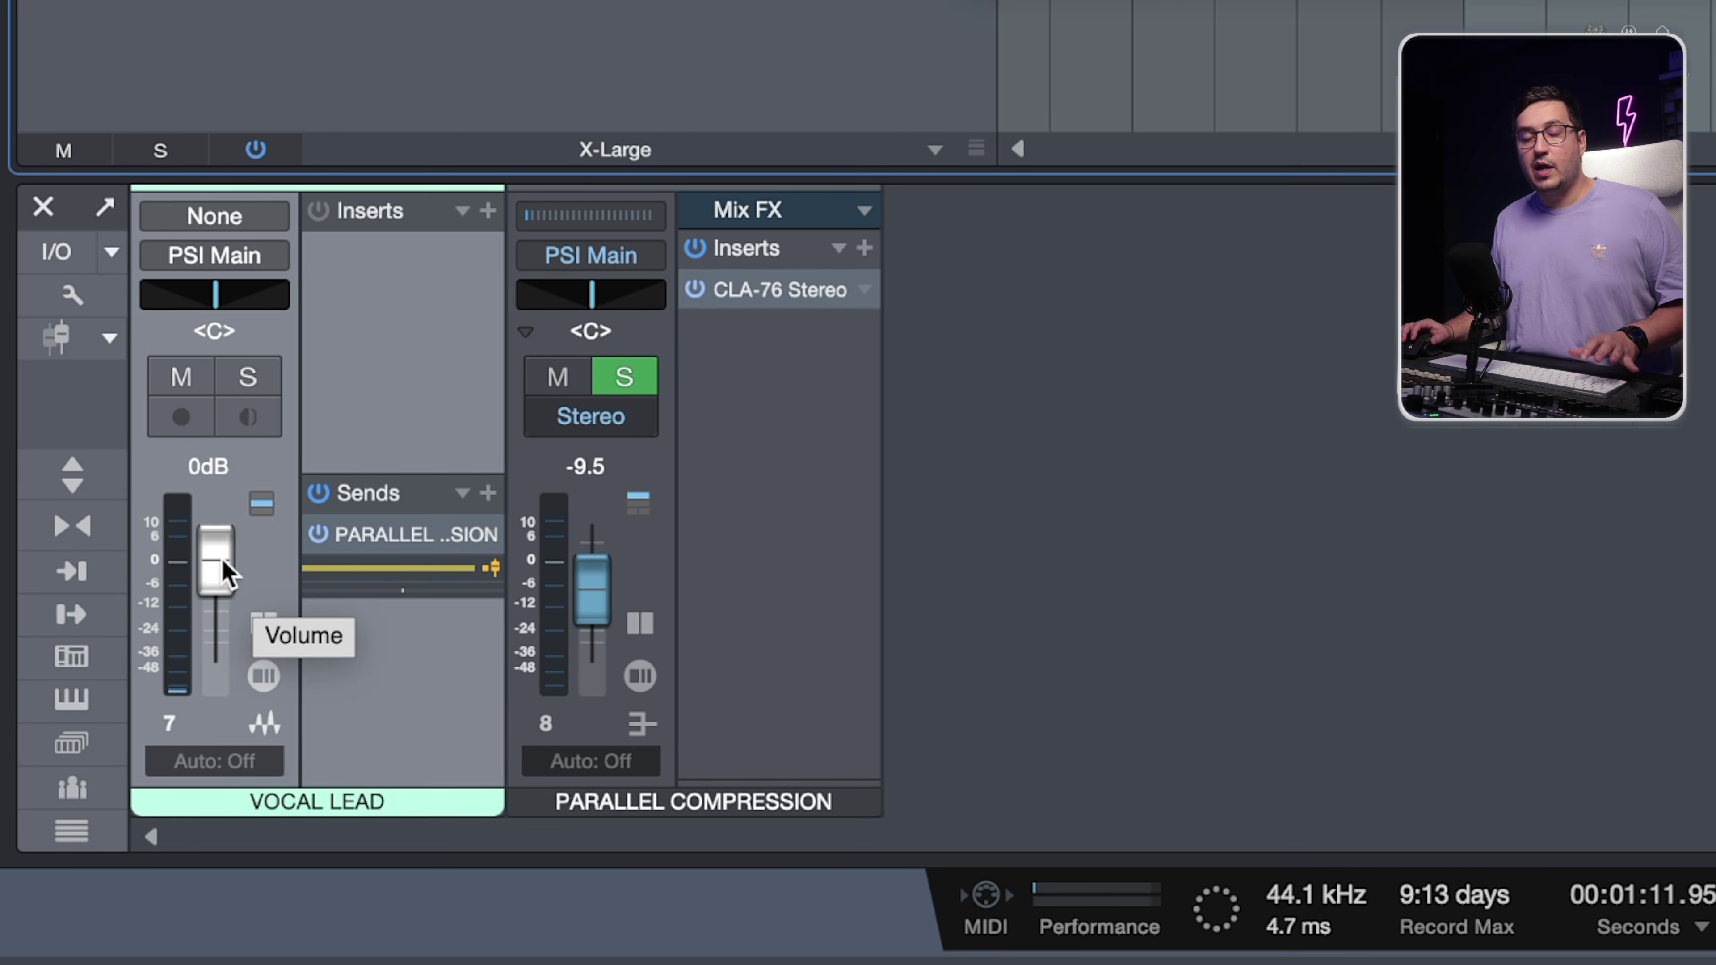
- Test the pre-fader send by moving the VOCAL LEAD fader down and back up during playback
left_click_drag(223, 571, 221, 590)
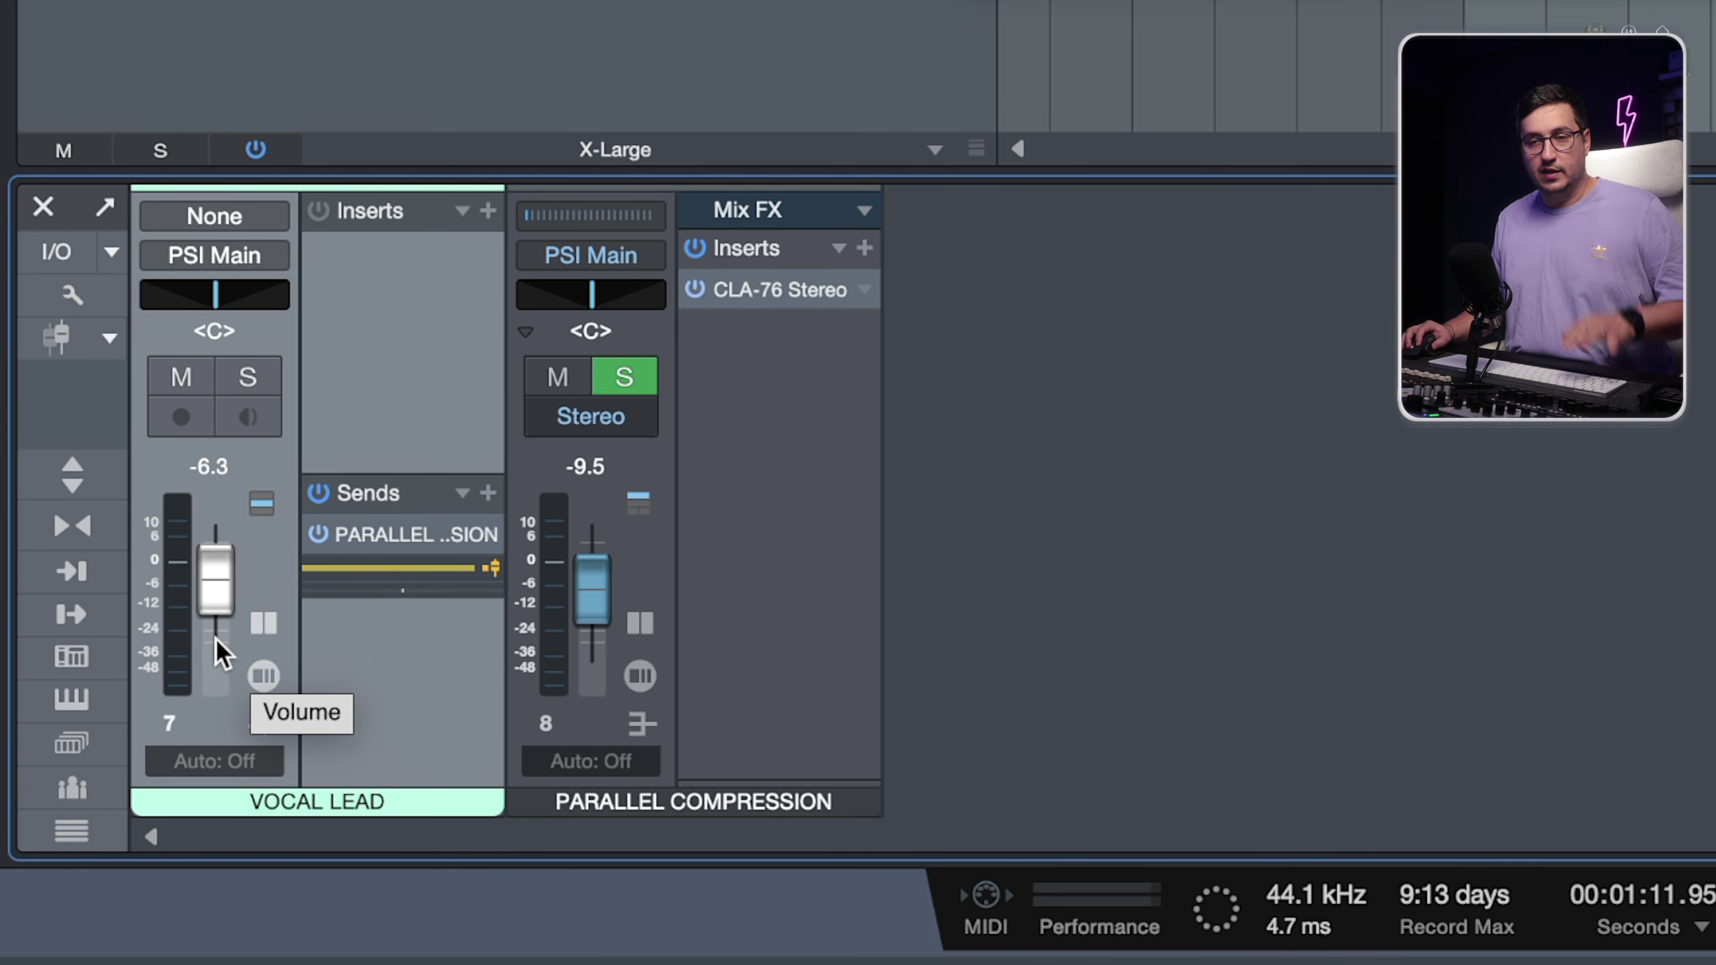
key("space")
left_click_drag(212, 587, 213, 605)
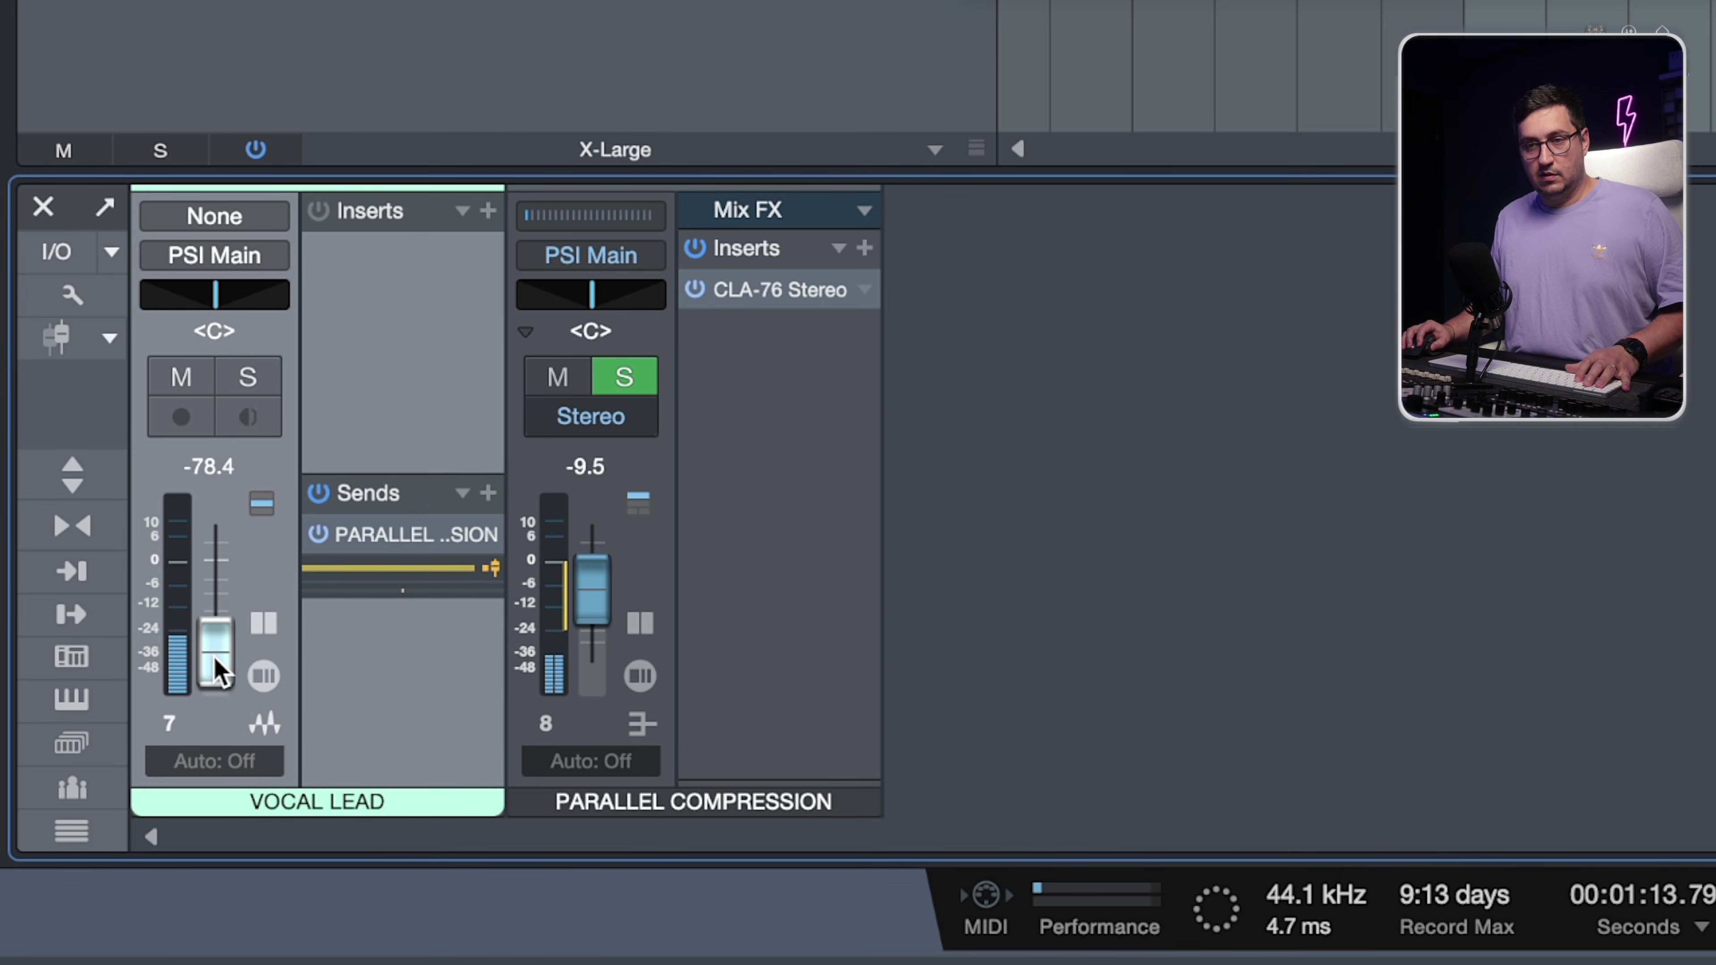
mouse_move(237, 584)
left_mouse_down()
mouse_move(243, 616)
mouse_move(244, 572)
mouse_move(238, 635)
mouse_move(246, 572)
left_mouse_up()
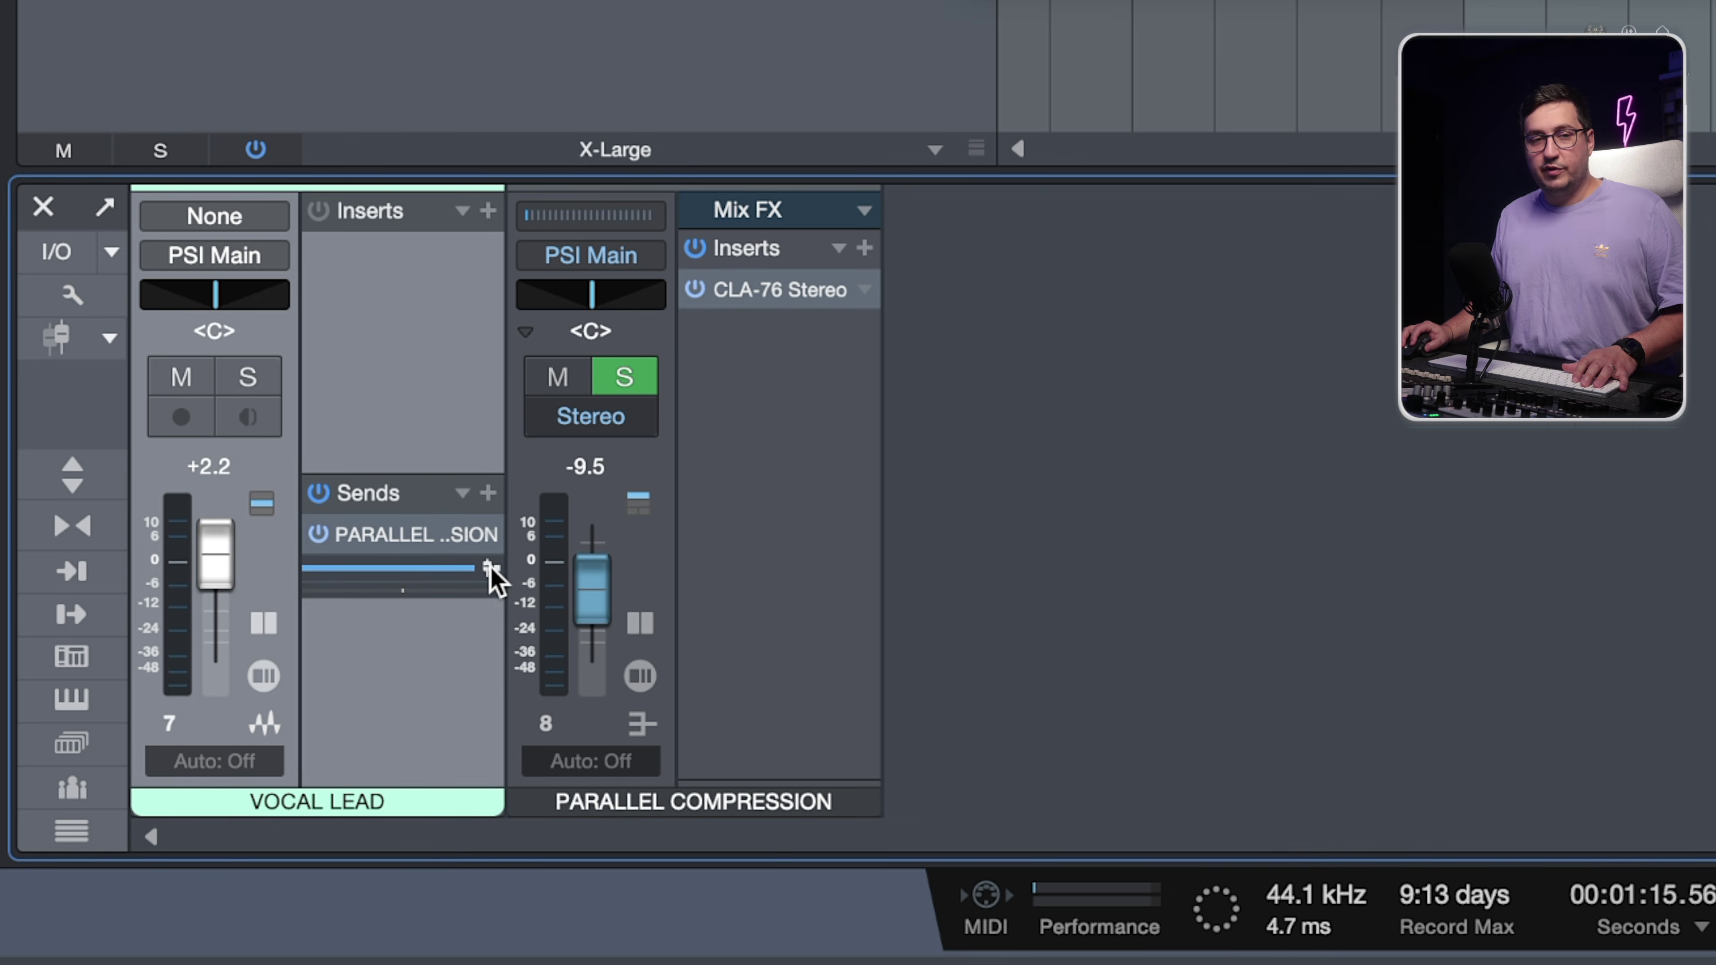
- Test the post-fader send by moving the VOCAL LEAD fader during playback
key("space")
left_click_drag(214, 560, 230, 604)
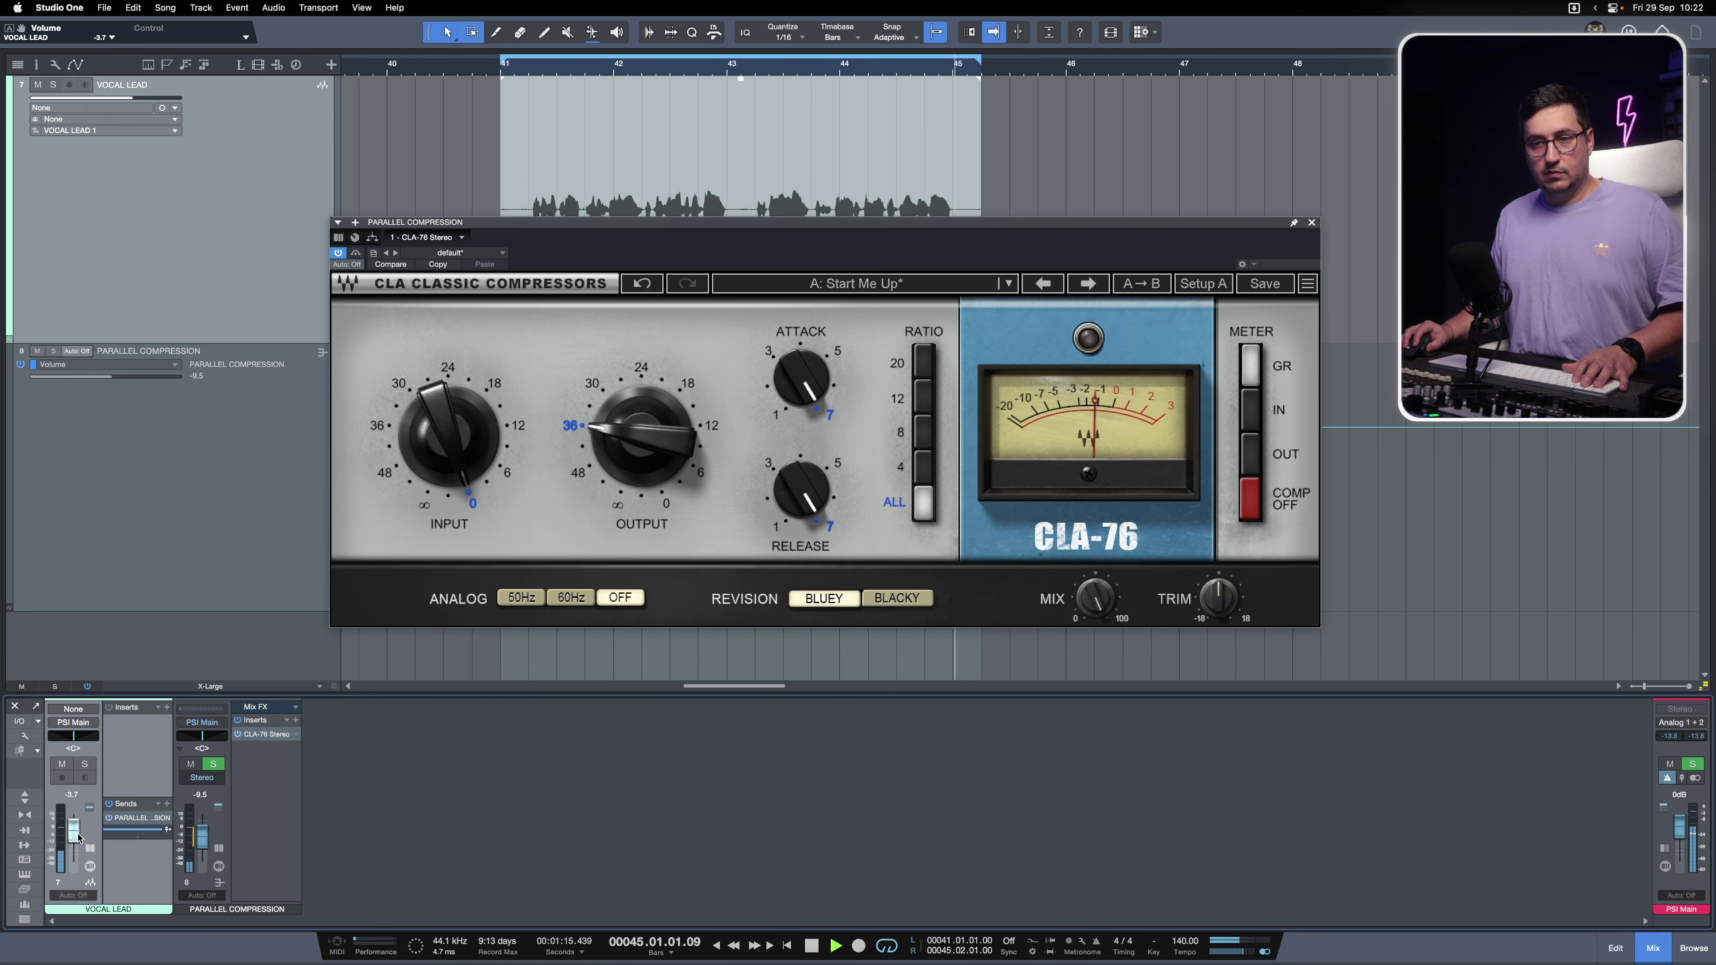
key("space")
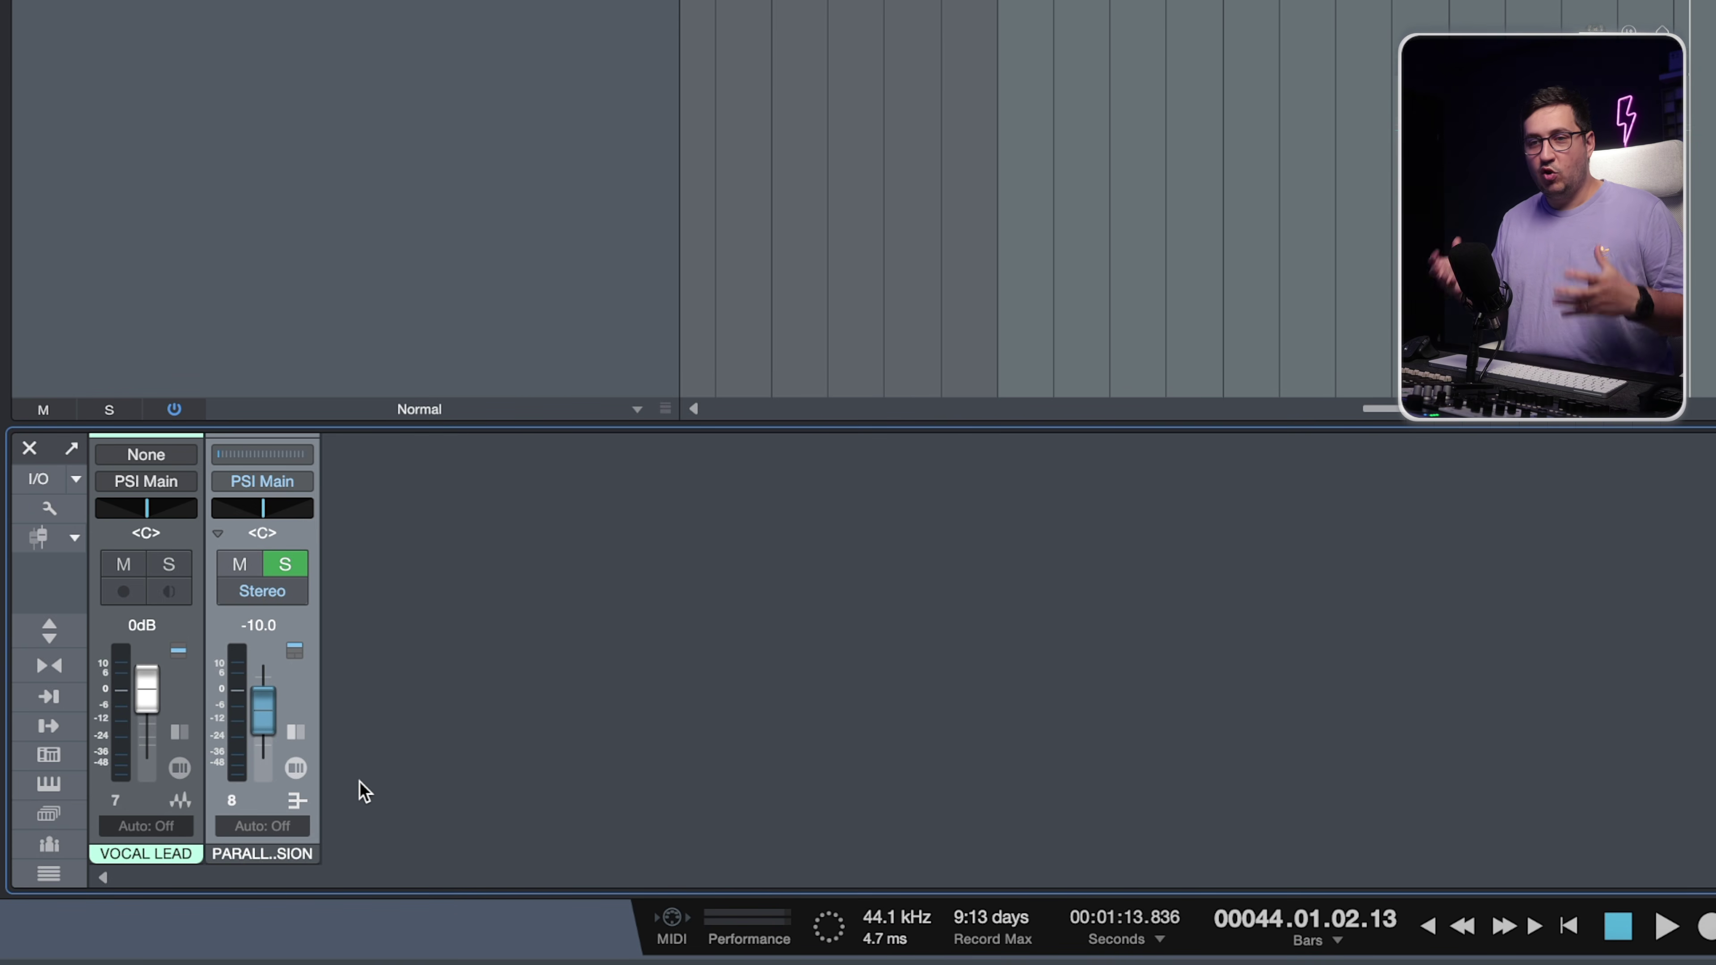
- Route the VOCAL LEAD and PARALLEL COMPRESSION channels to a new shared bus and name it VOX BUS
right_click(293, 701)
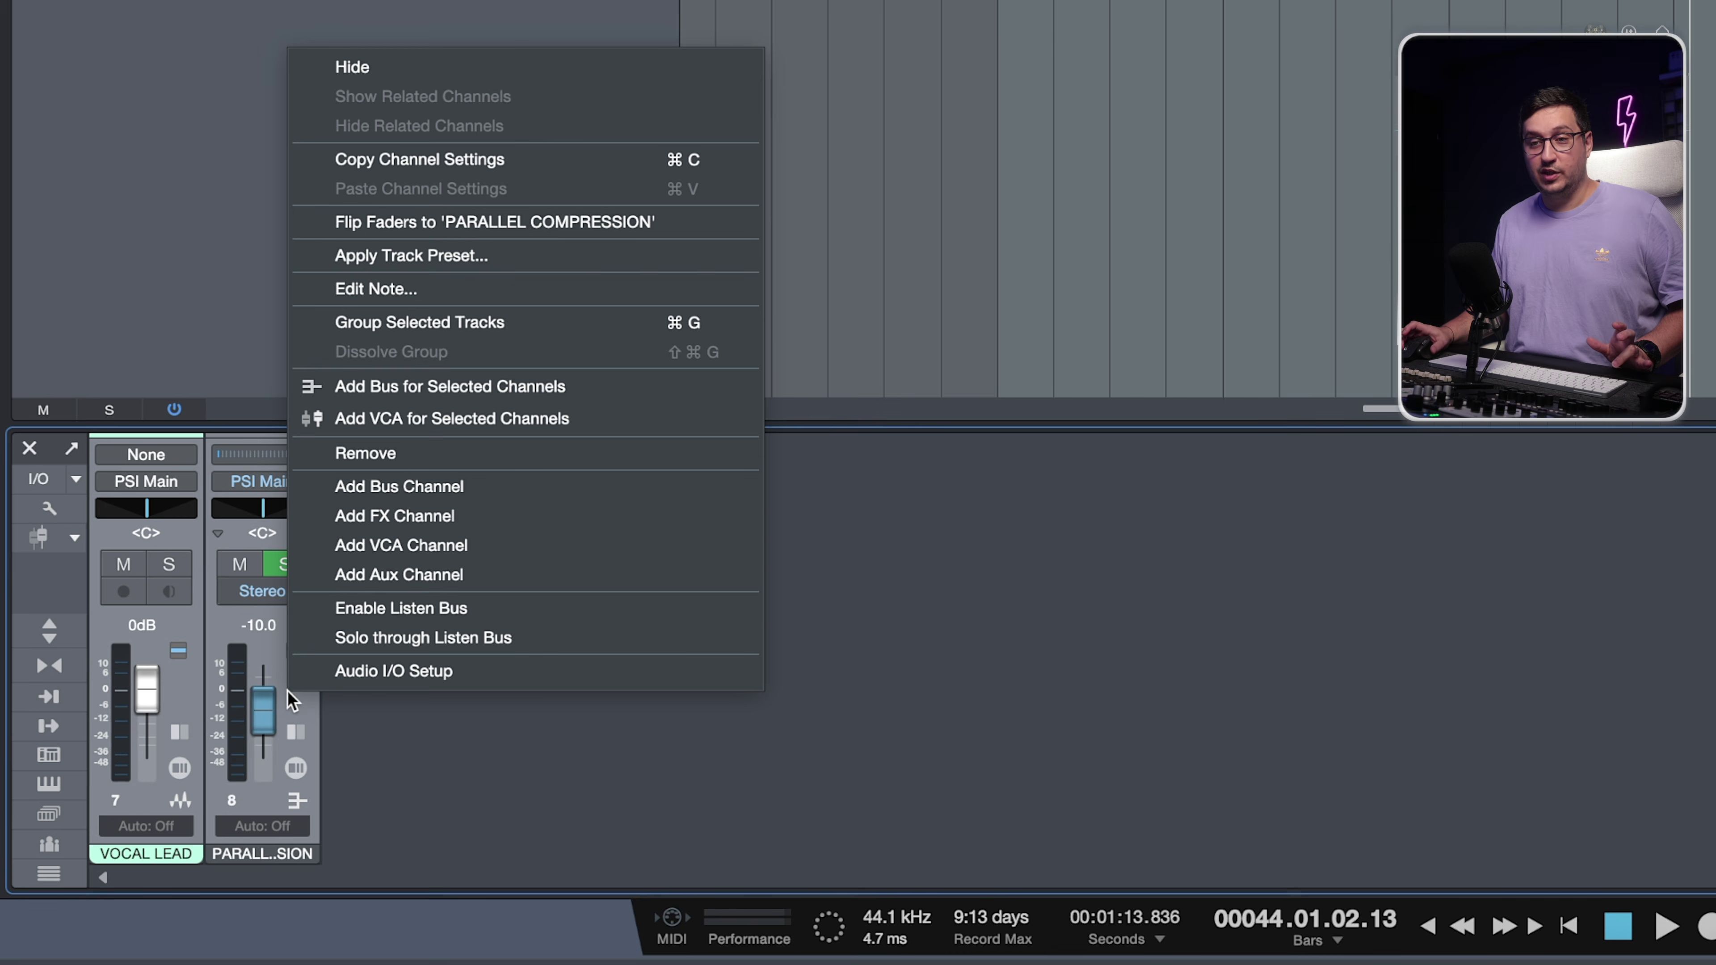
left_click(508, 391)
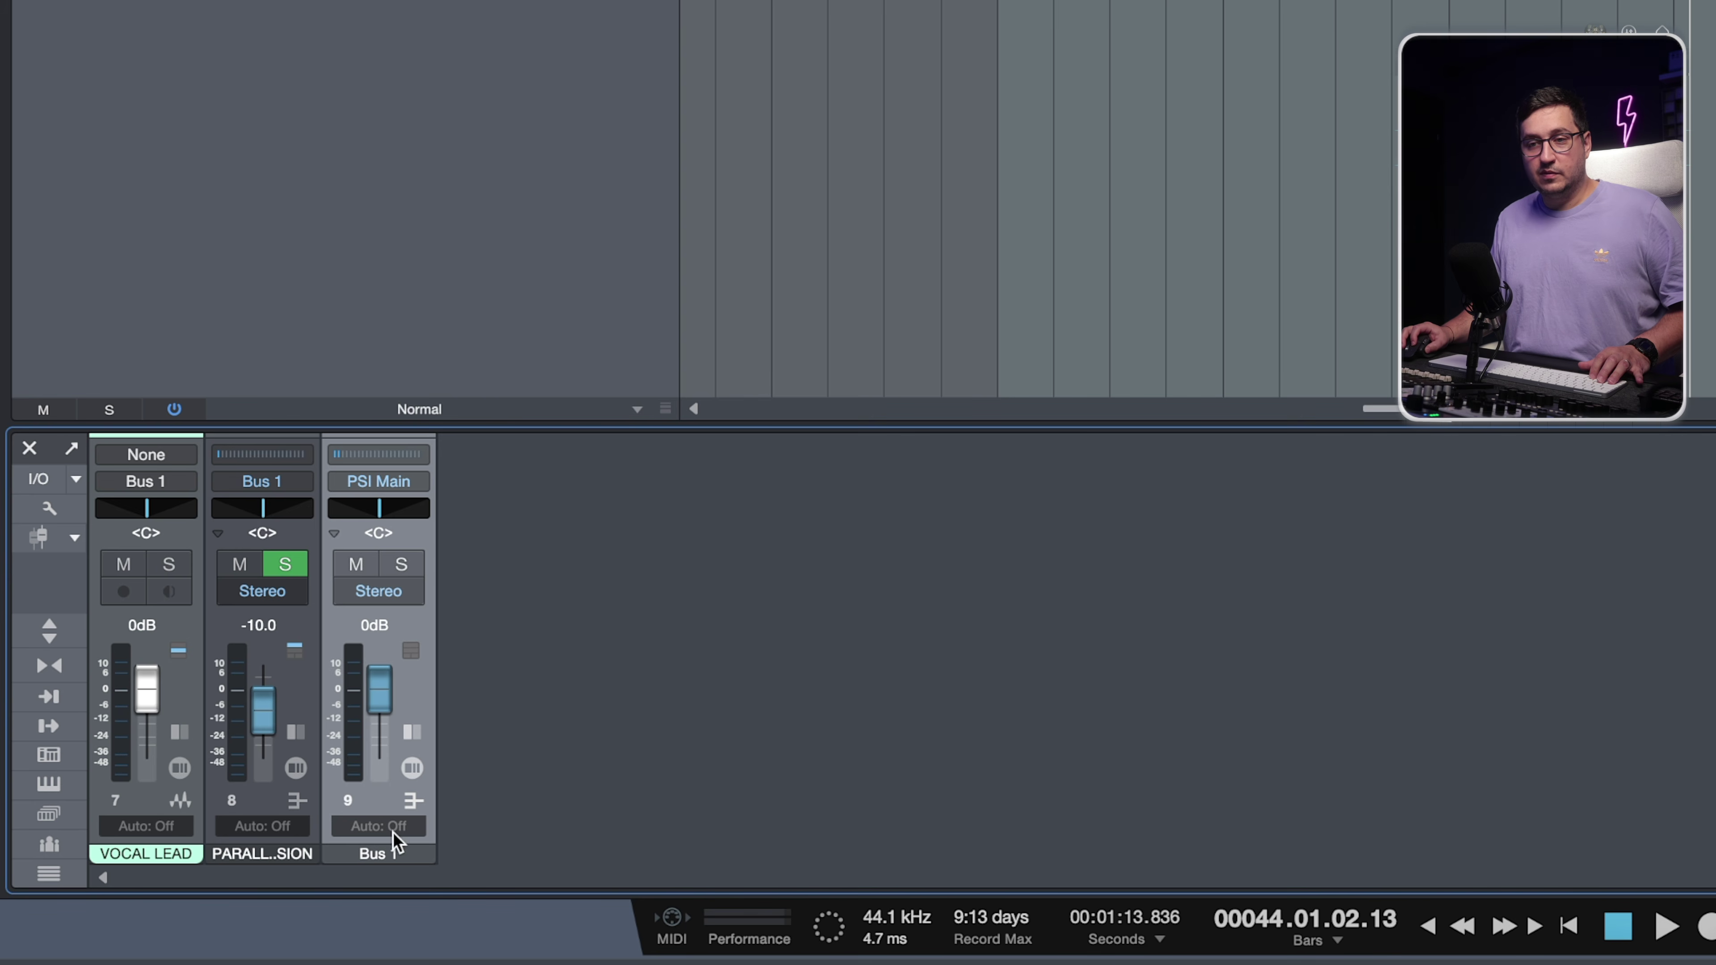
left_click(184, 703)
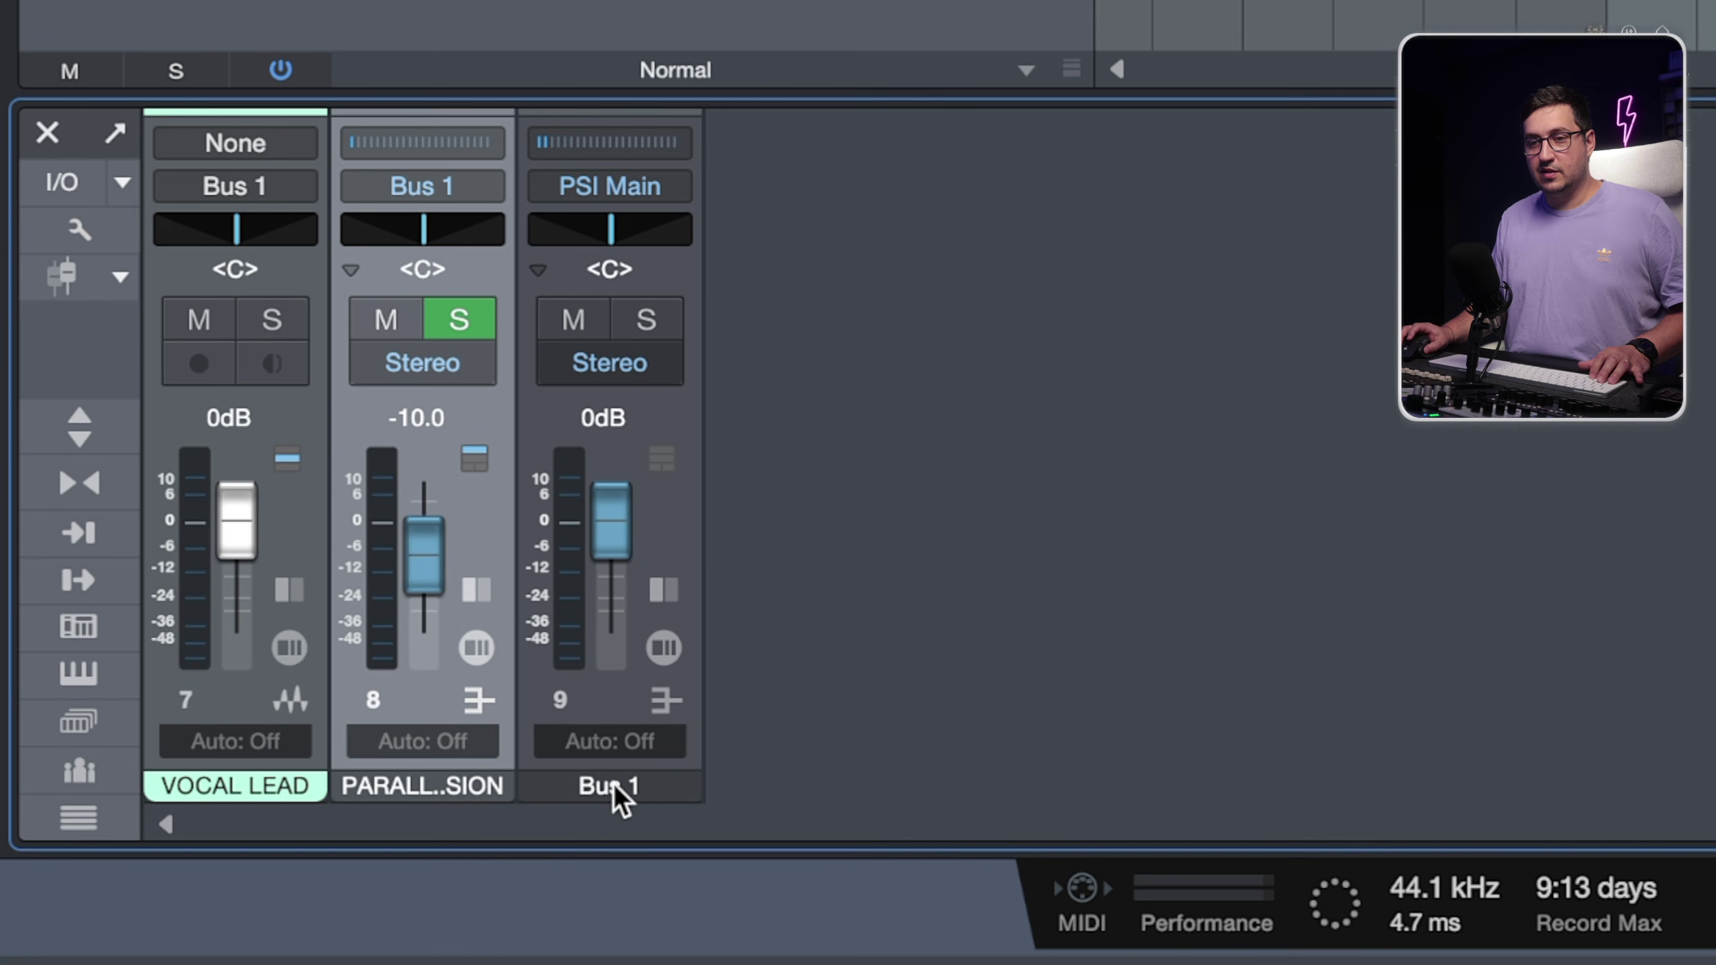
double_click(615, 788)
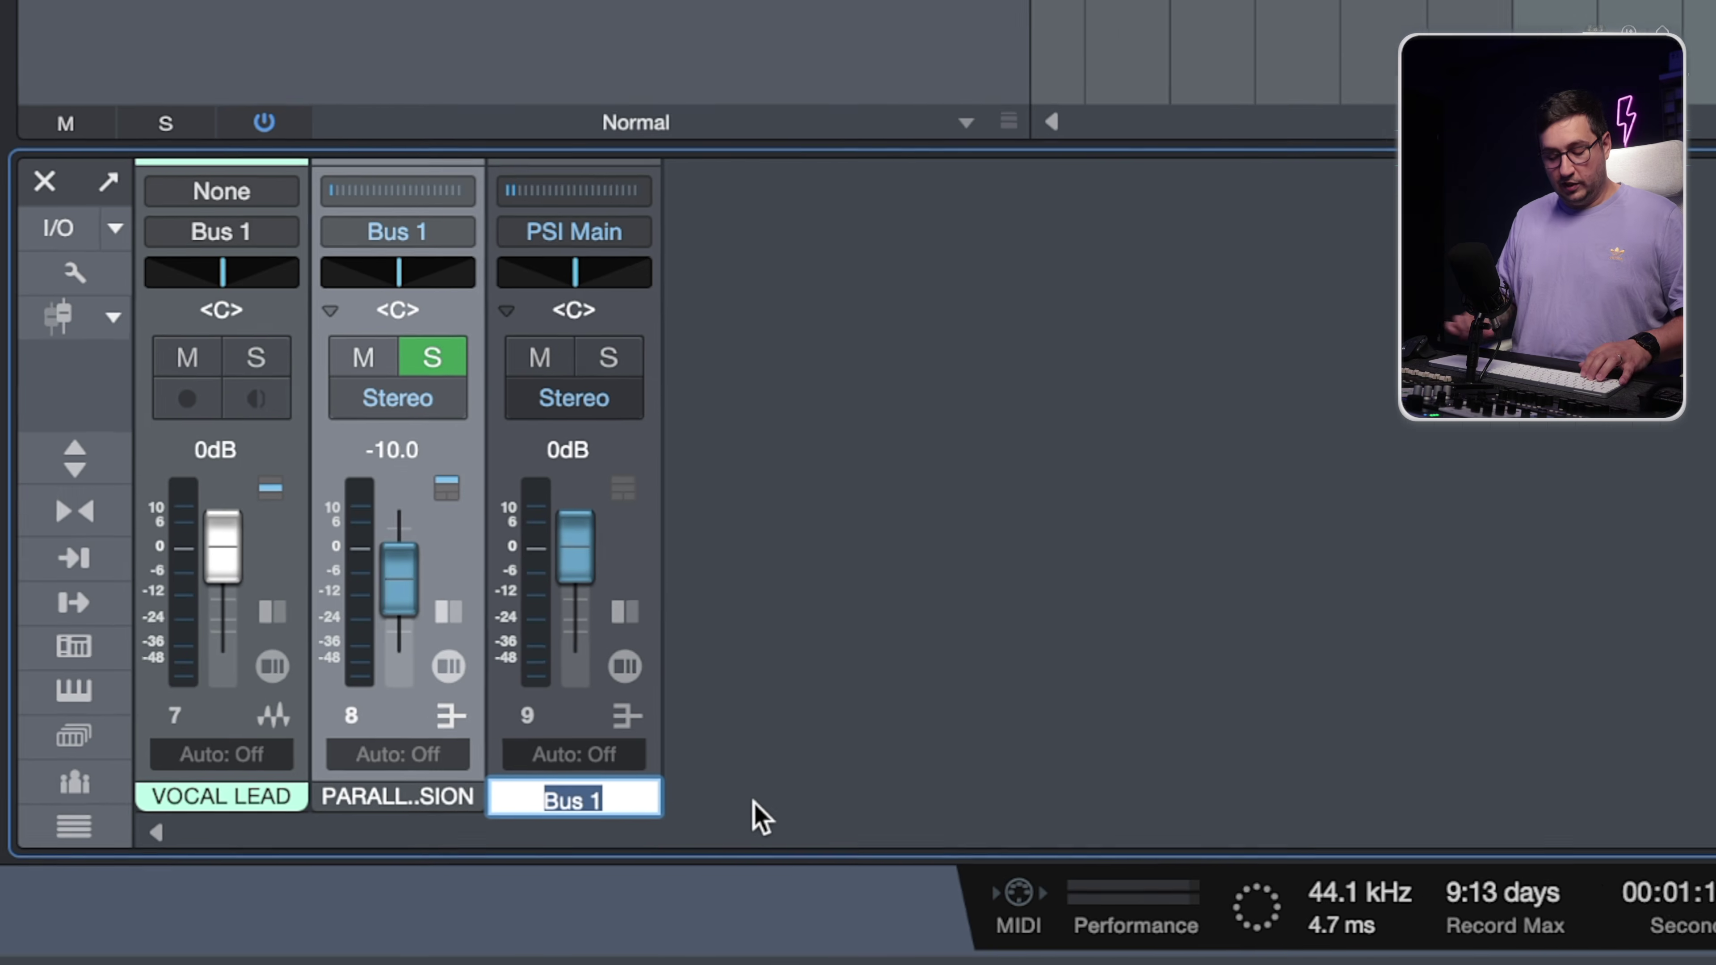
type("voX BUS")
key("Return")
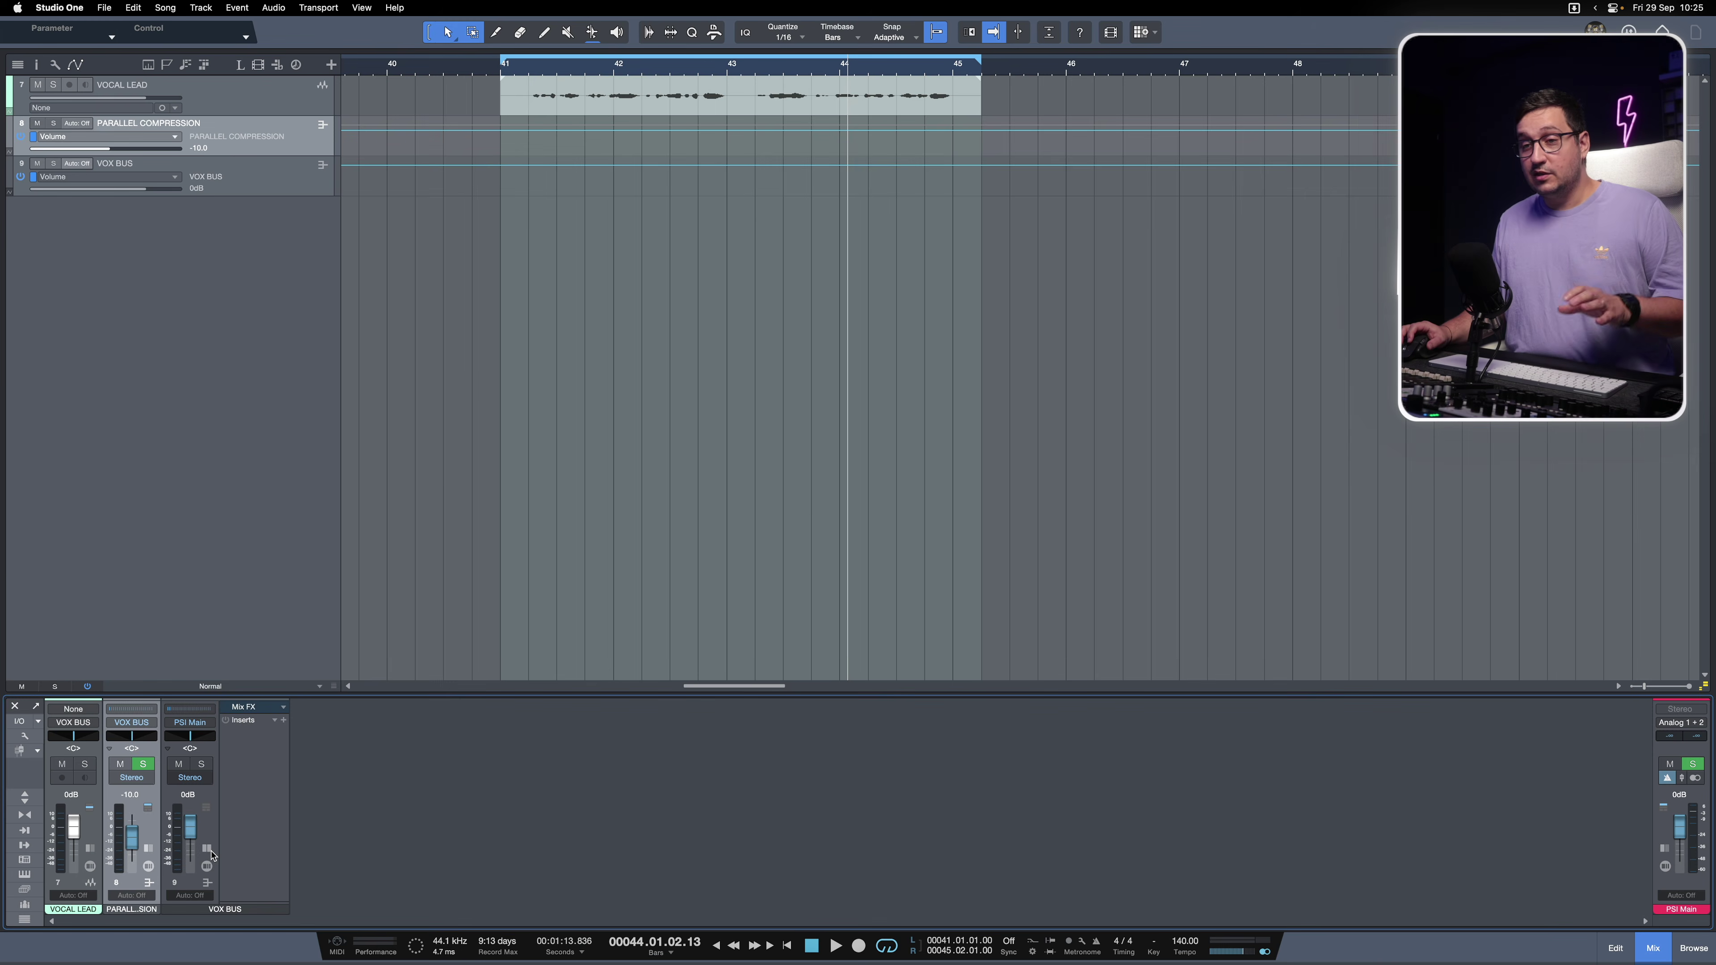
- Insert the Maag EQ4 equalizer on the VOX BUS channel
left_click(282, 720)
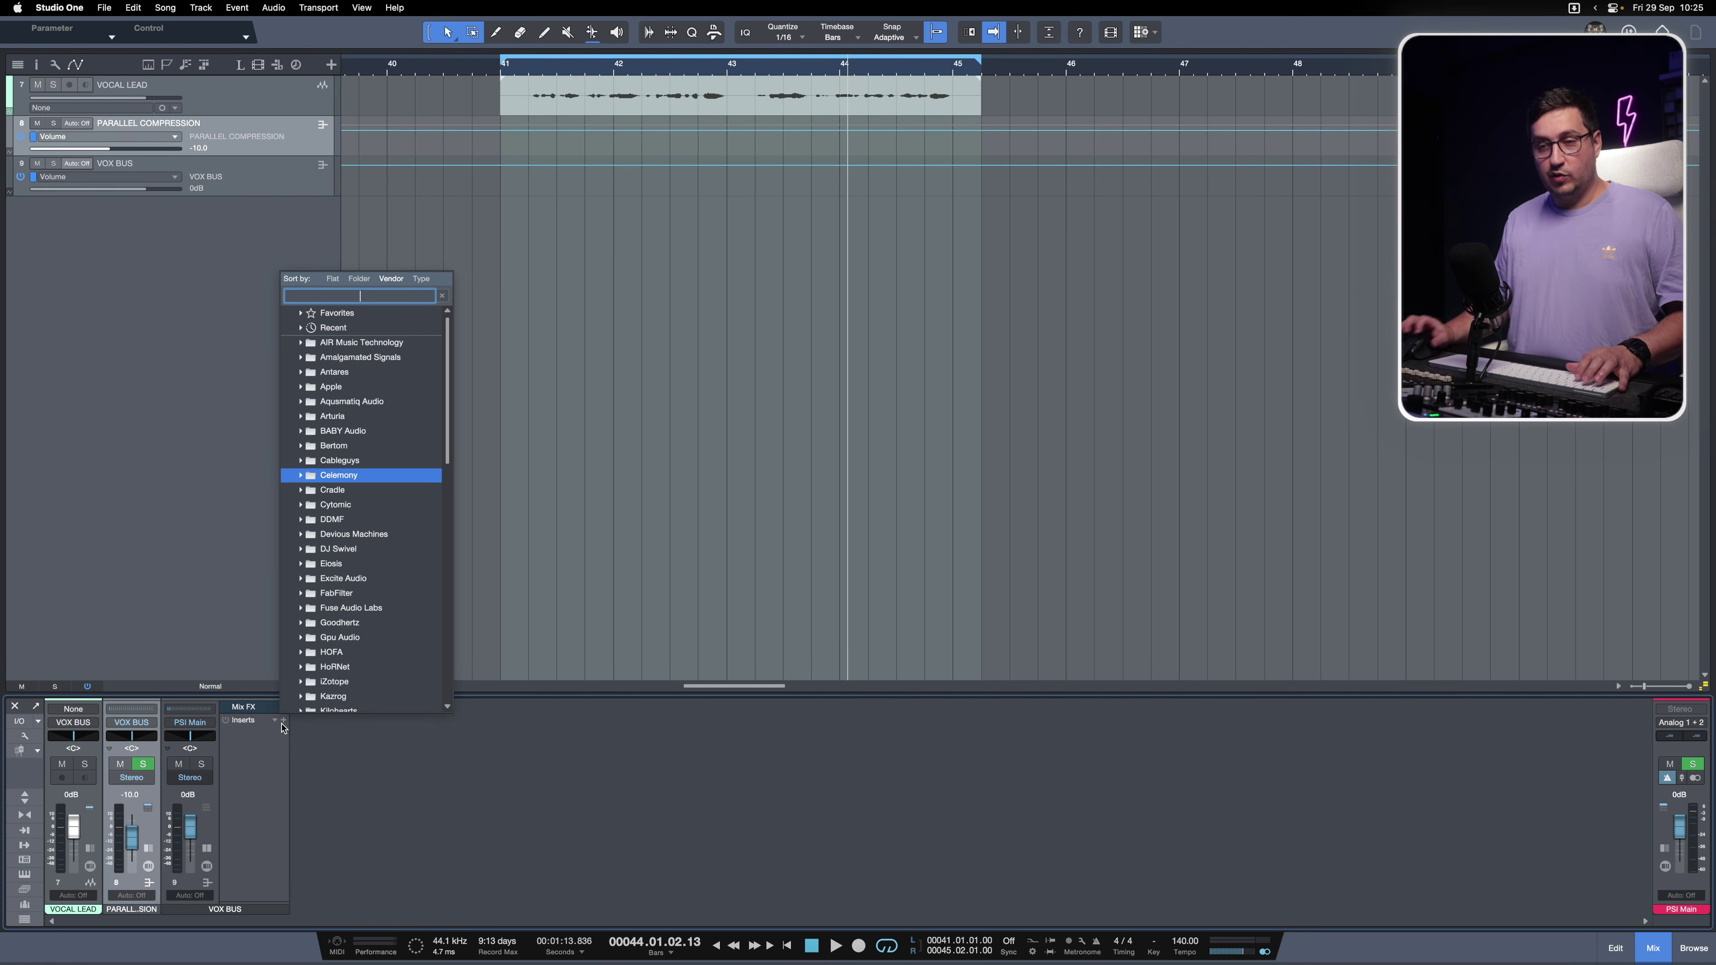
type("MAAG")
key("Down")
key("Return")
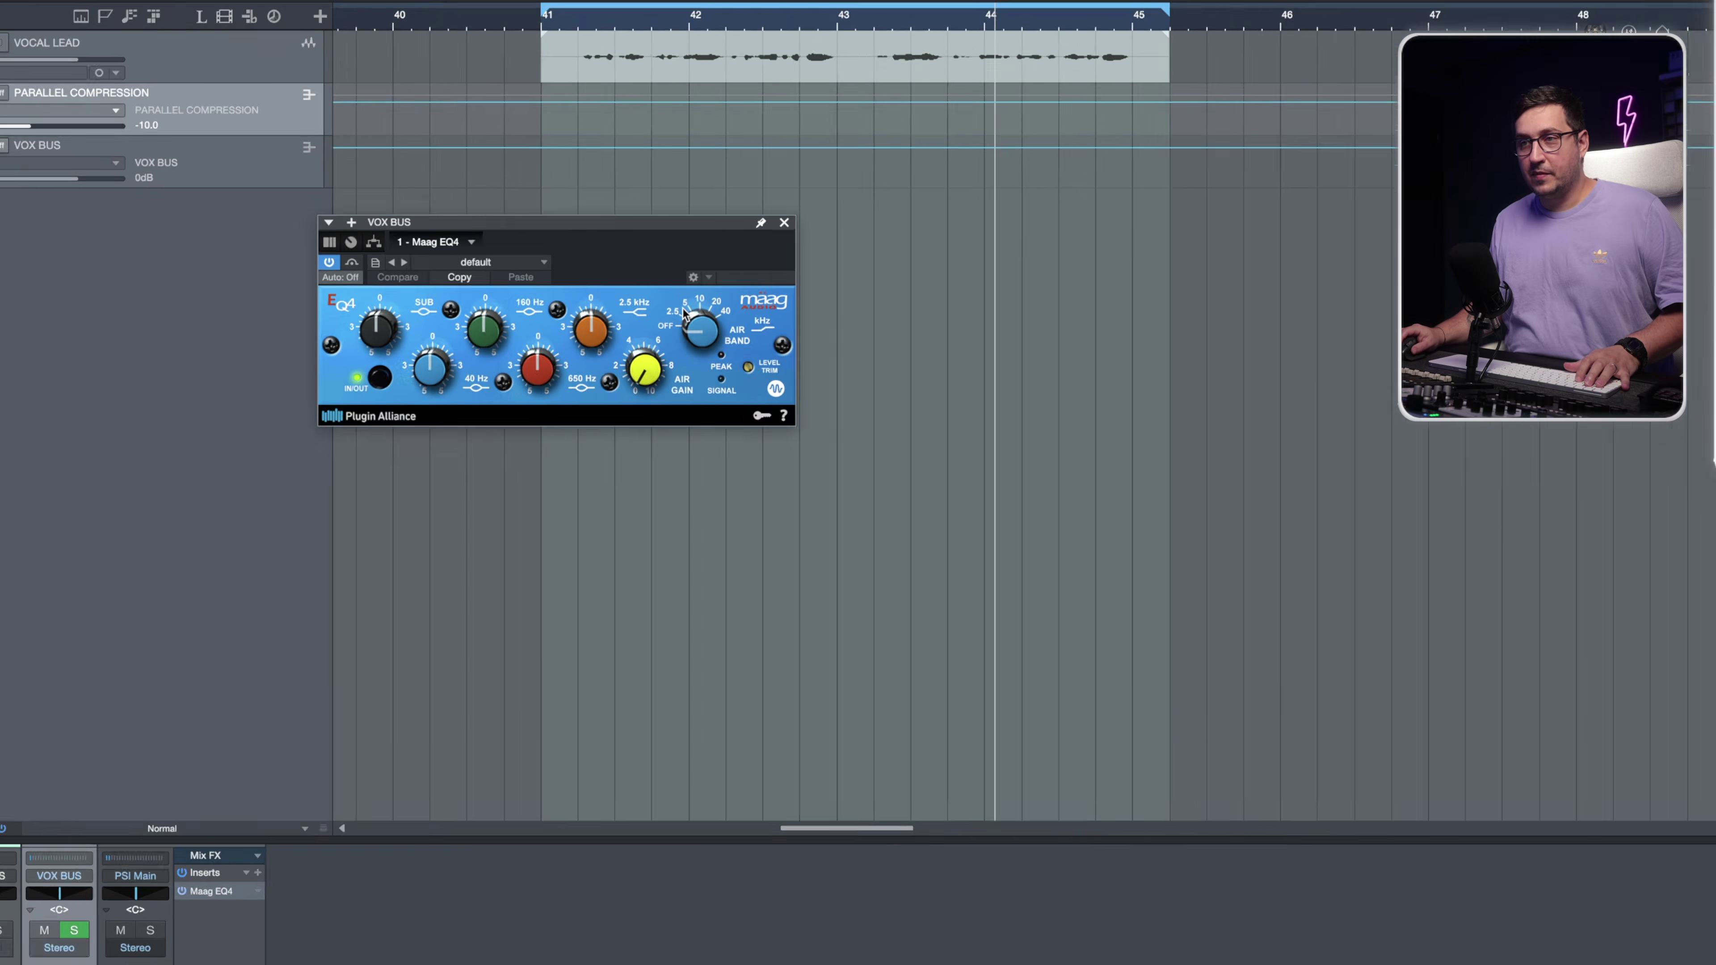
- Set the Maag EQ4 air band to 20 kHz and raise its air gain to 8.0 during playback
left_click_drag(622, 305, 629, 290)
left_click_drag(1005, 564, 1006, 527)
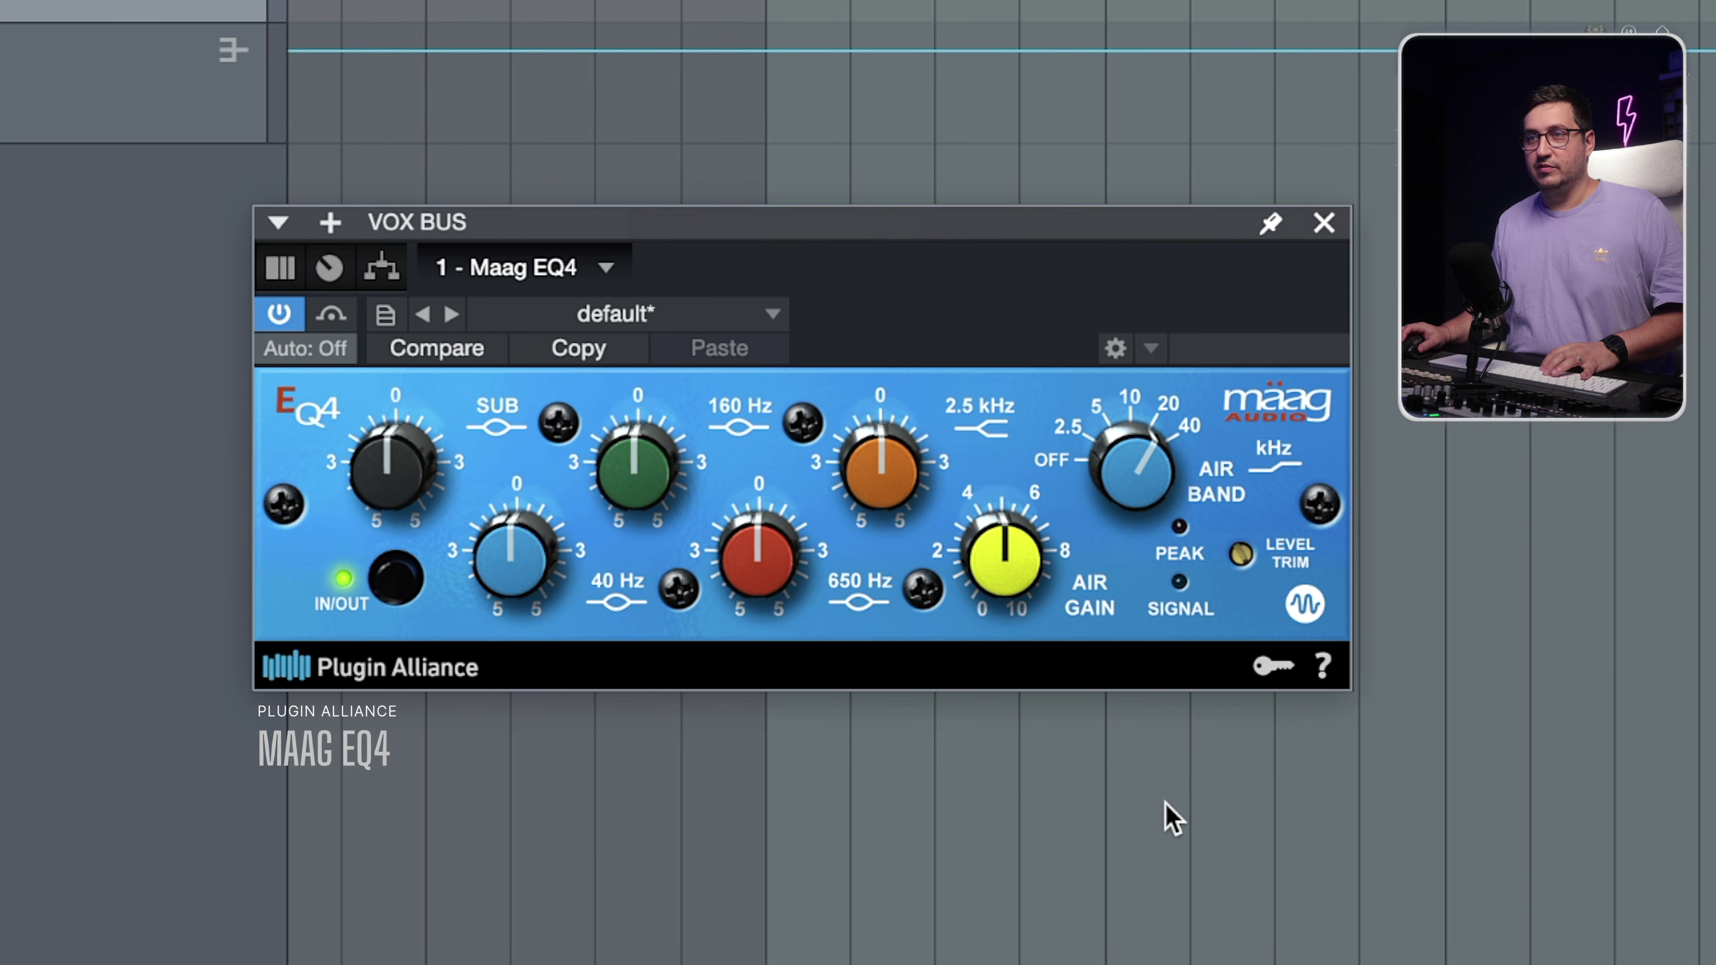
left_click_drag(984, 574, 980, 510)
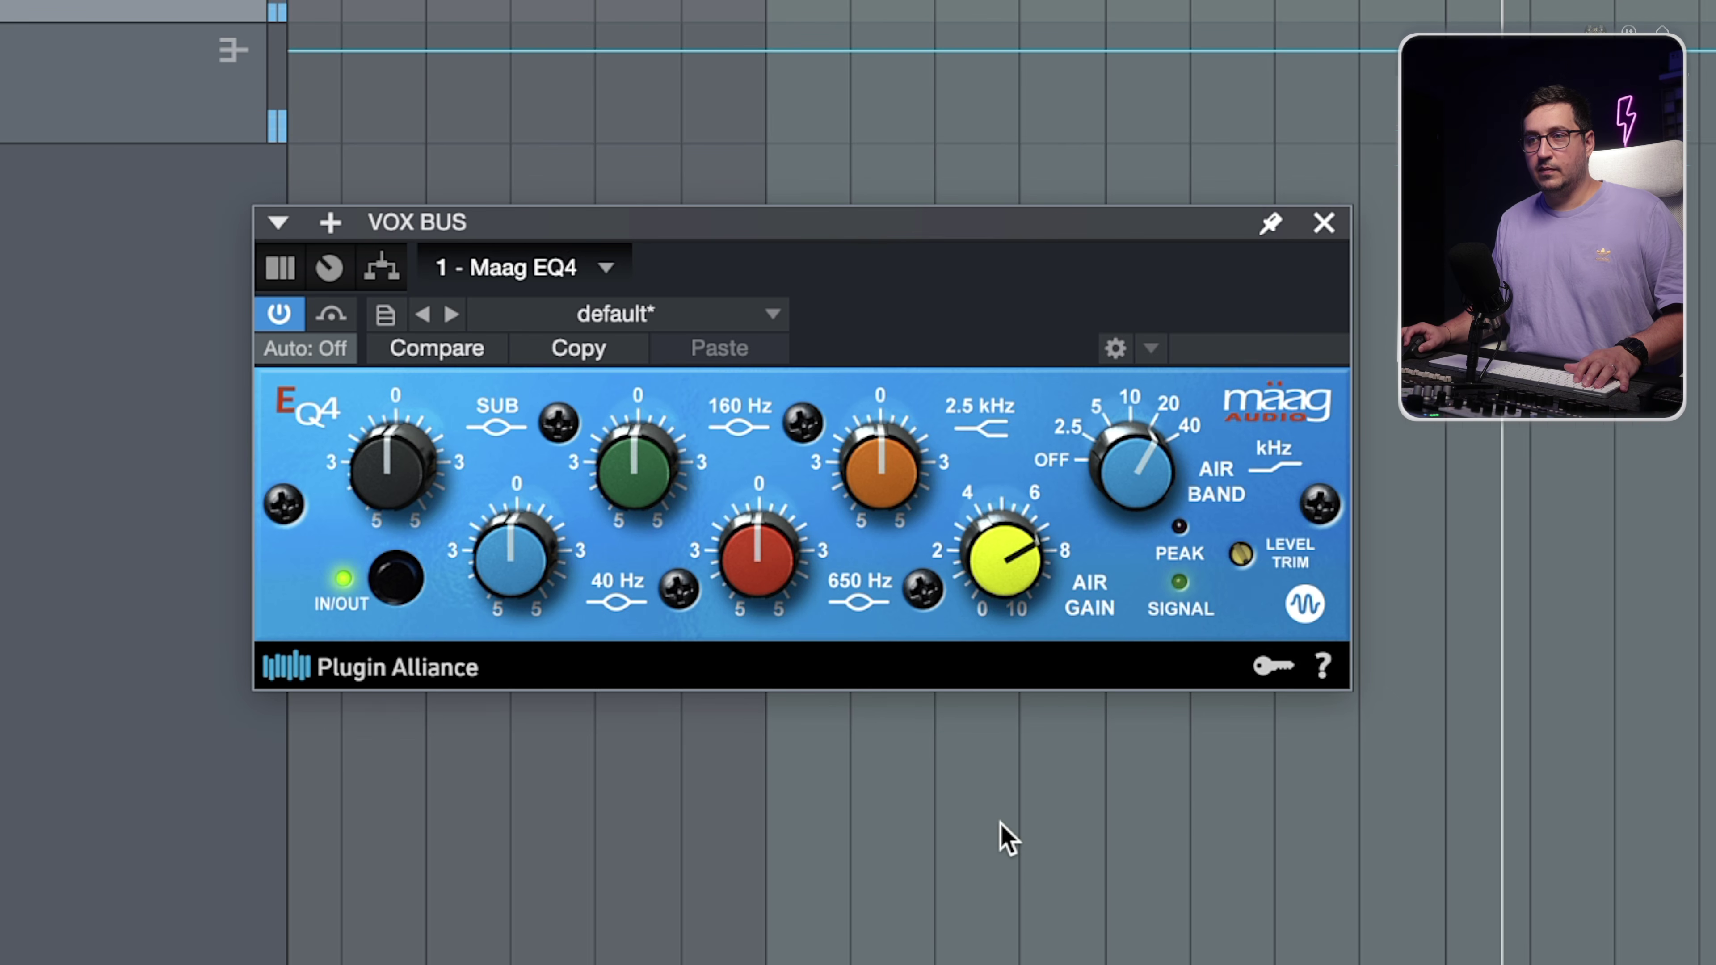
mouse_move(983, 564)
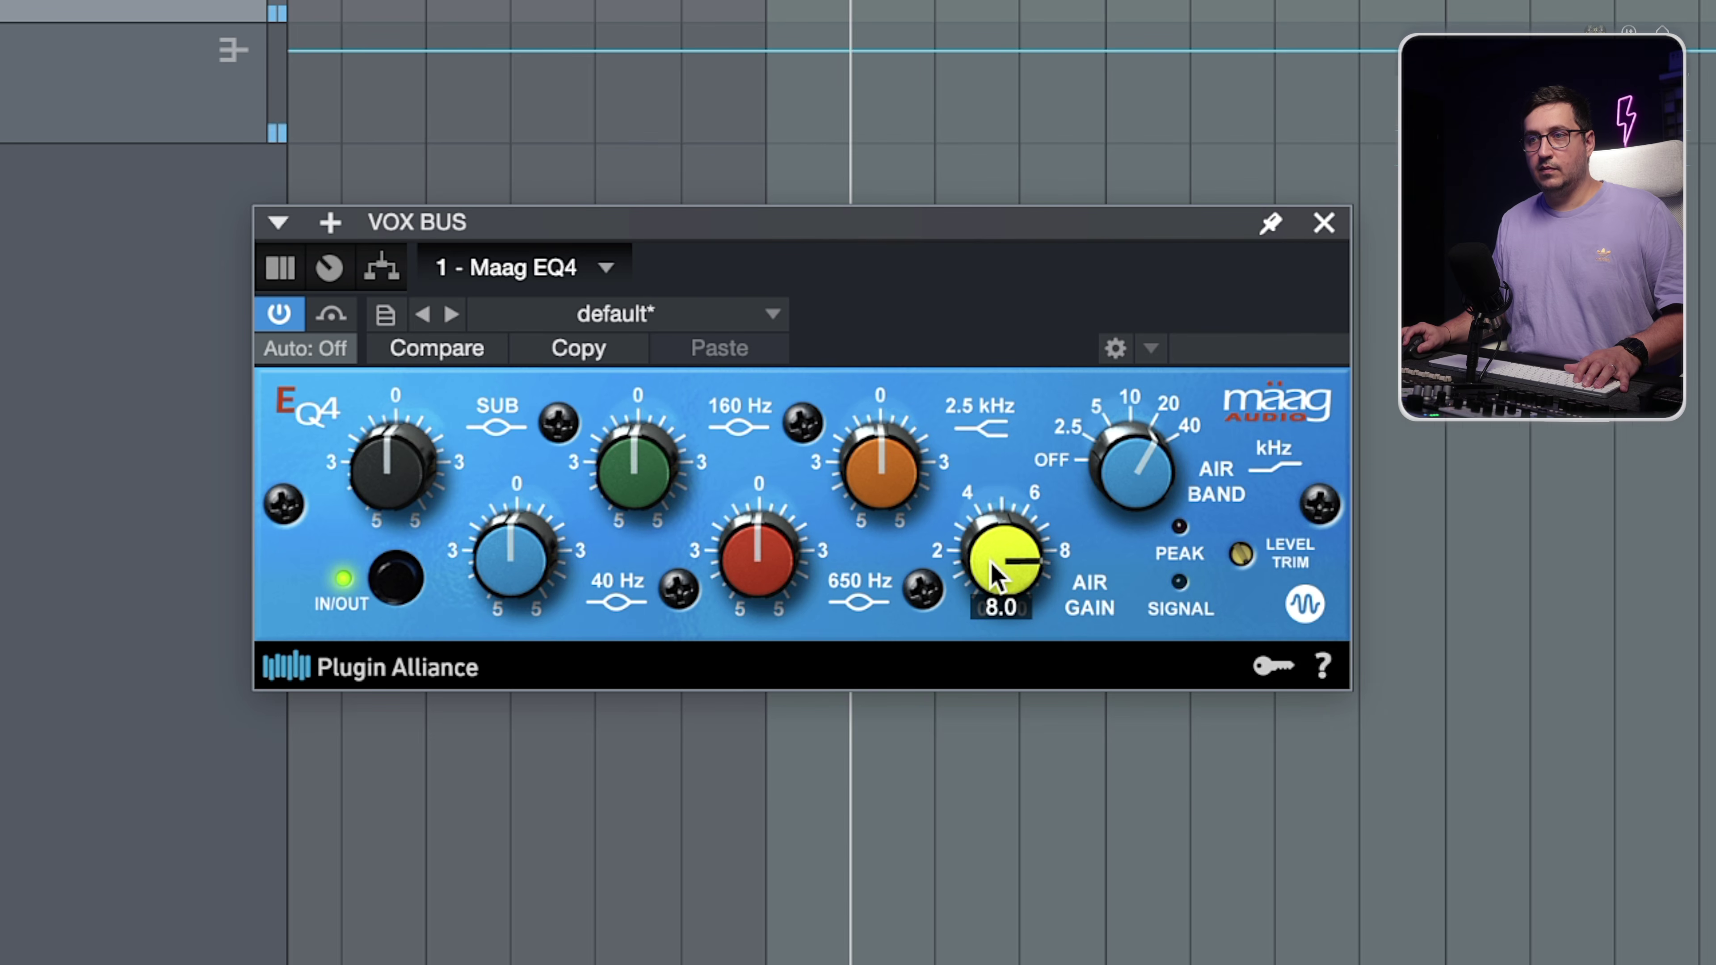
- Compare the vocal bus sound with the Maag EQ4 bypassed and active
left_click(324, 323)
left_click(324, 324)
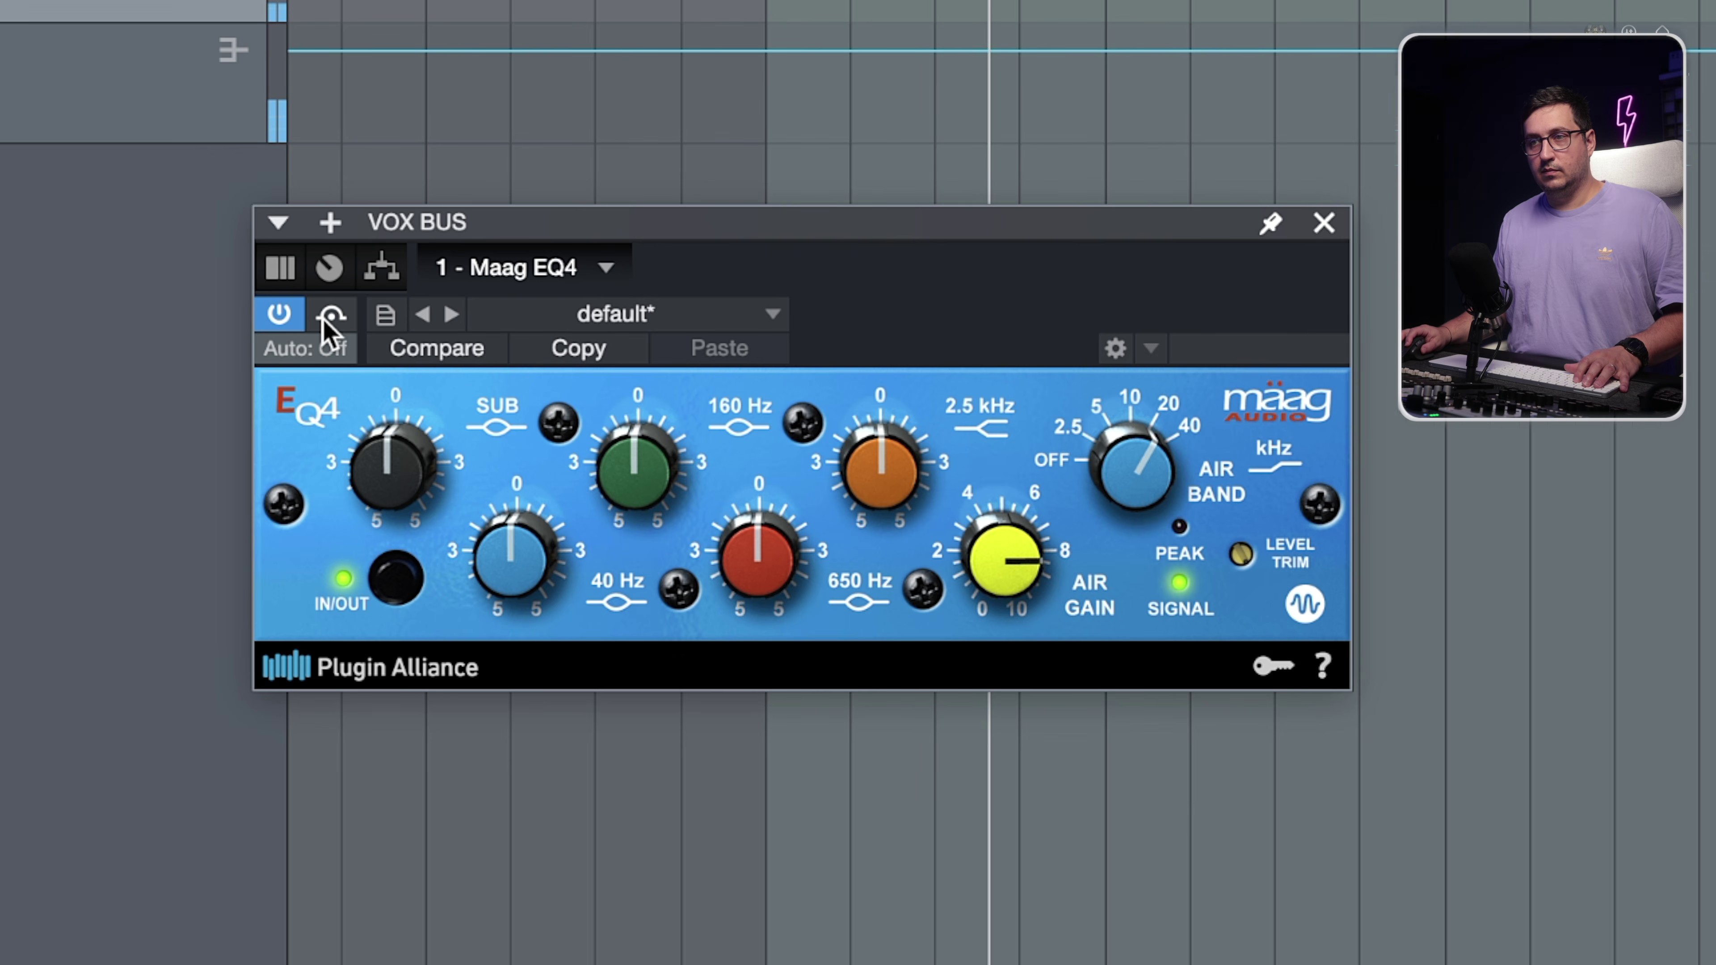
left_click(325, 323)
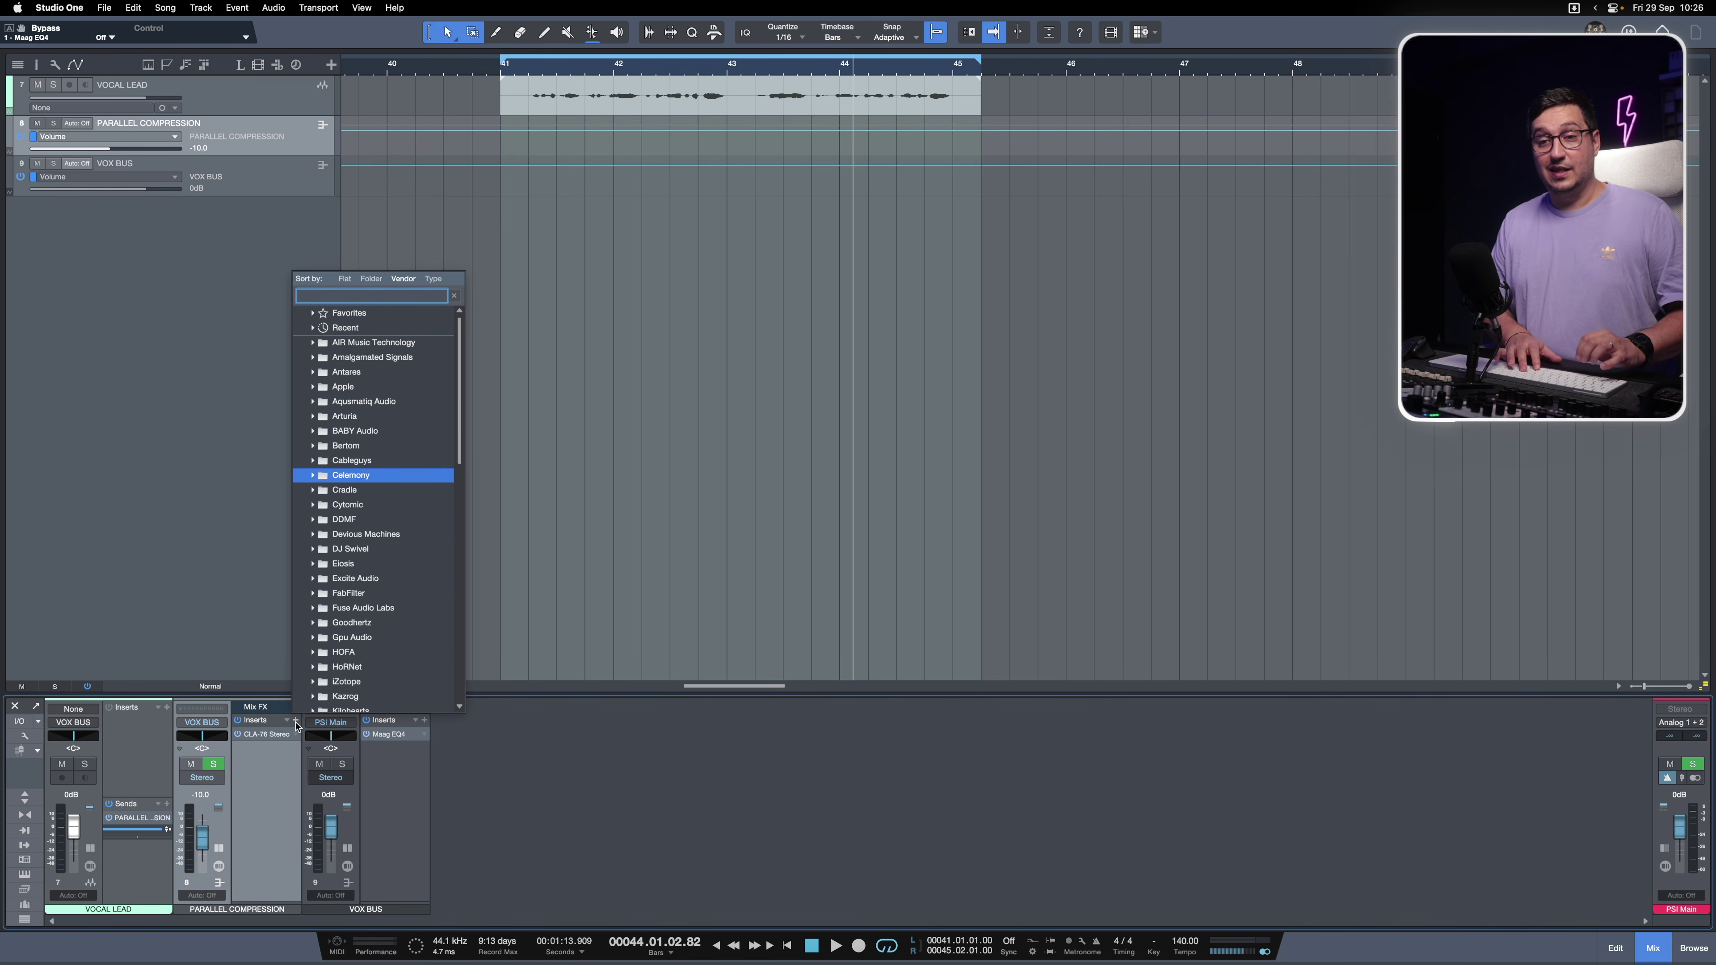
- Insert Pro-Q 3 before the CLA-76 on PARALLEL COMPRESSION and add an 80 Hz low cut with a 48 dB/oct slope
type("pro-q")
key("Return")
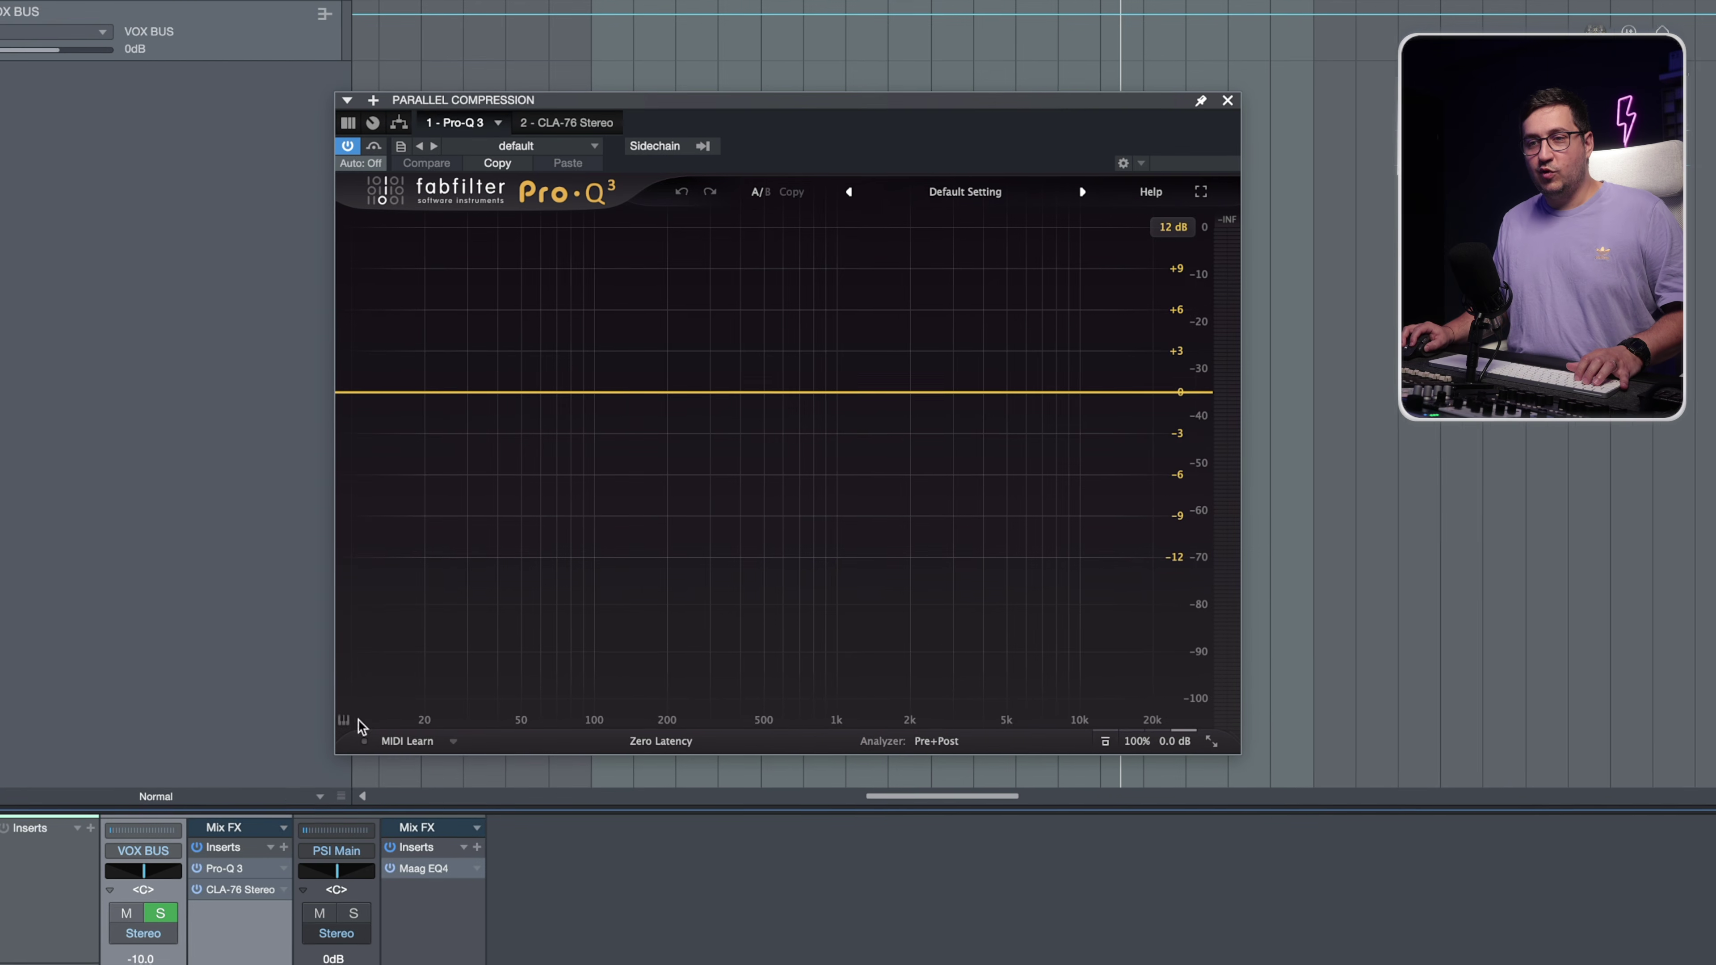
left_click(371, 391)
left_click(405, 360)
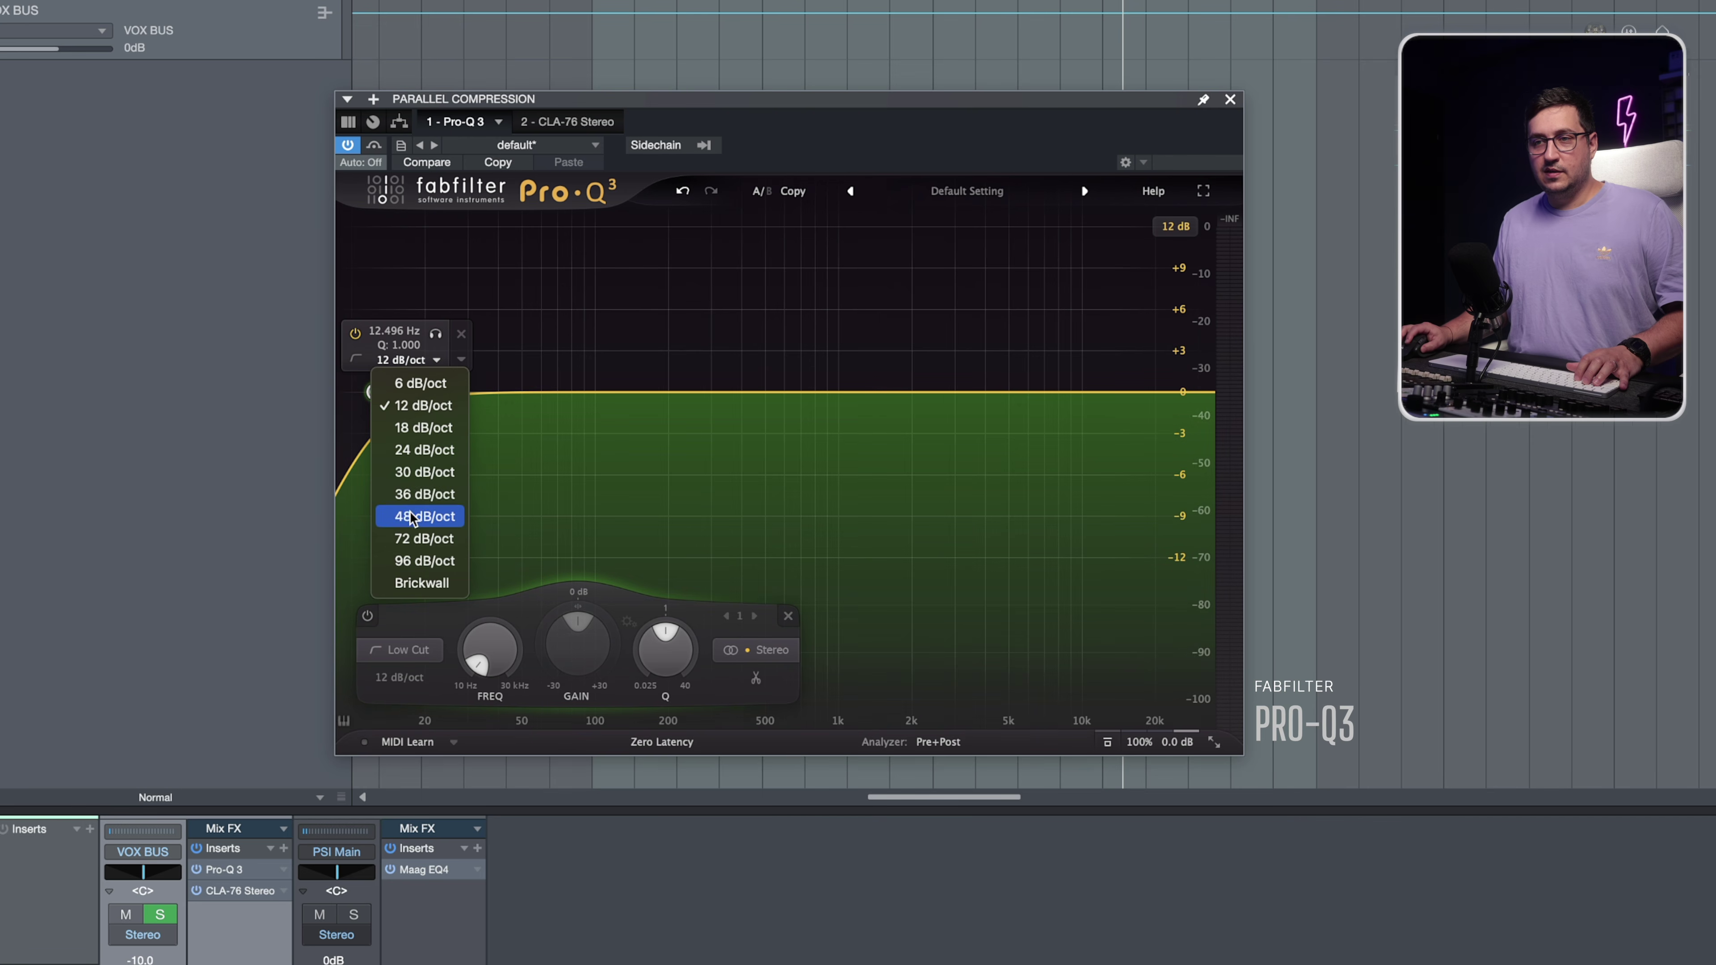
left_click(412, 517)
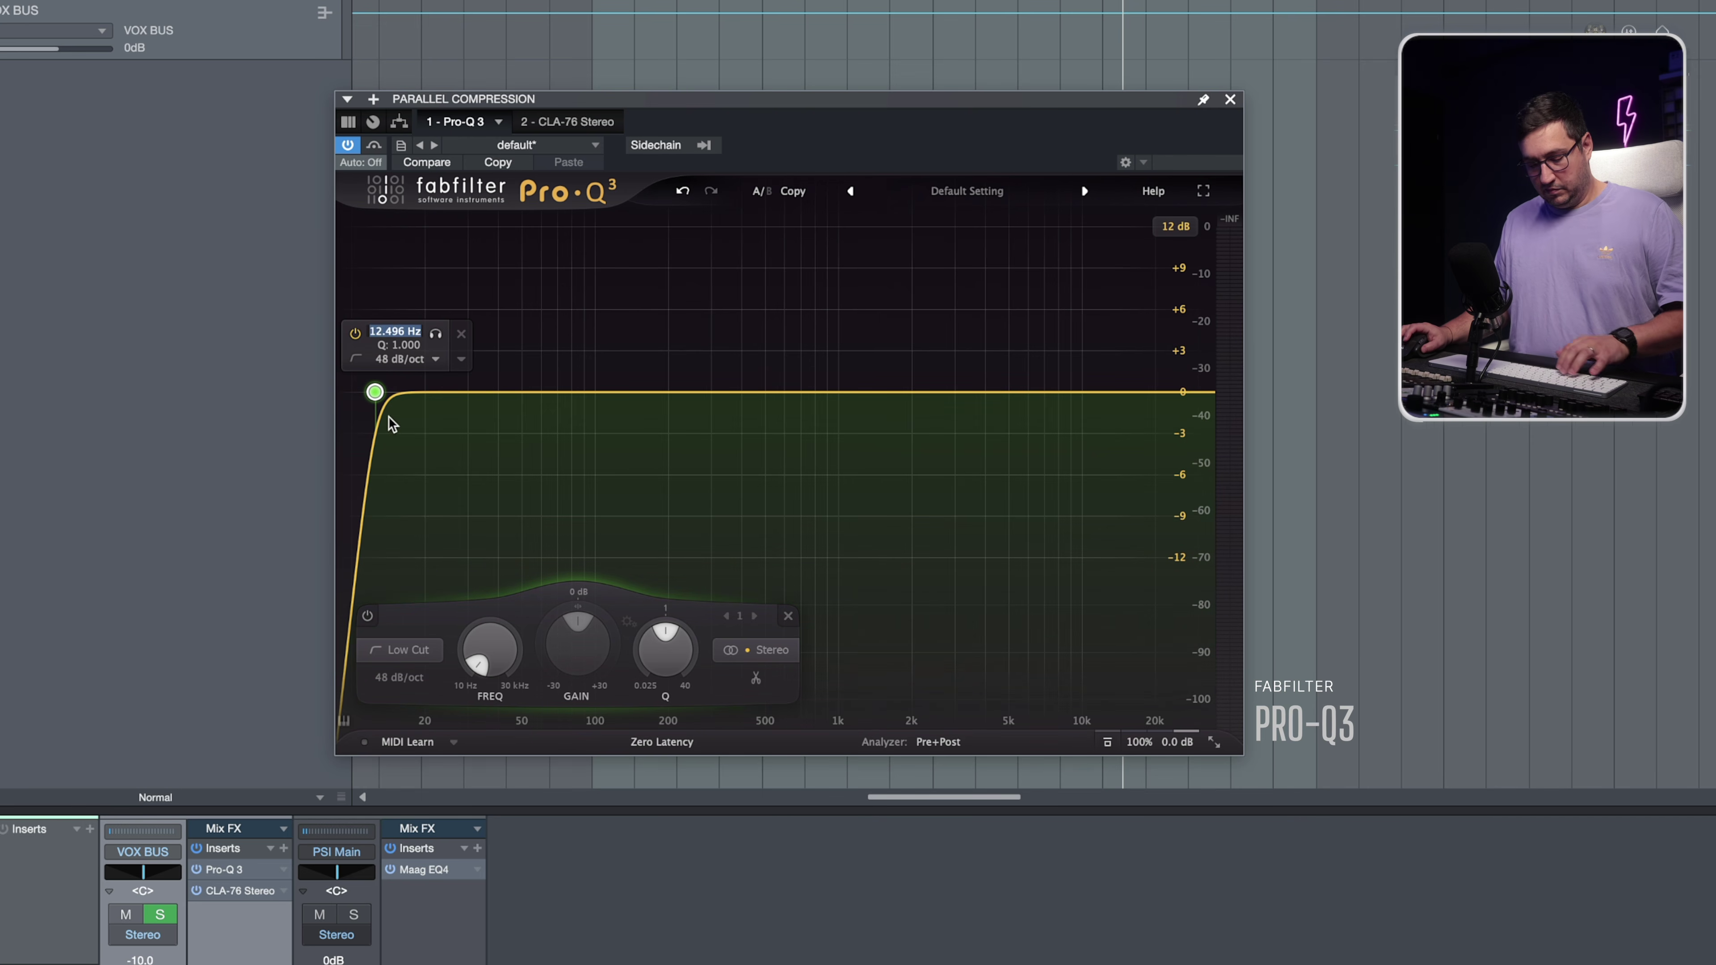
type("80")
key("Return")
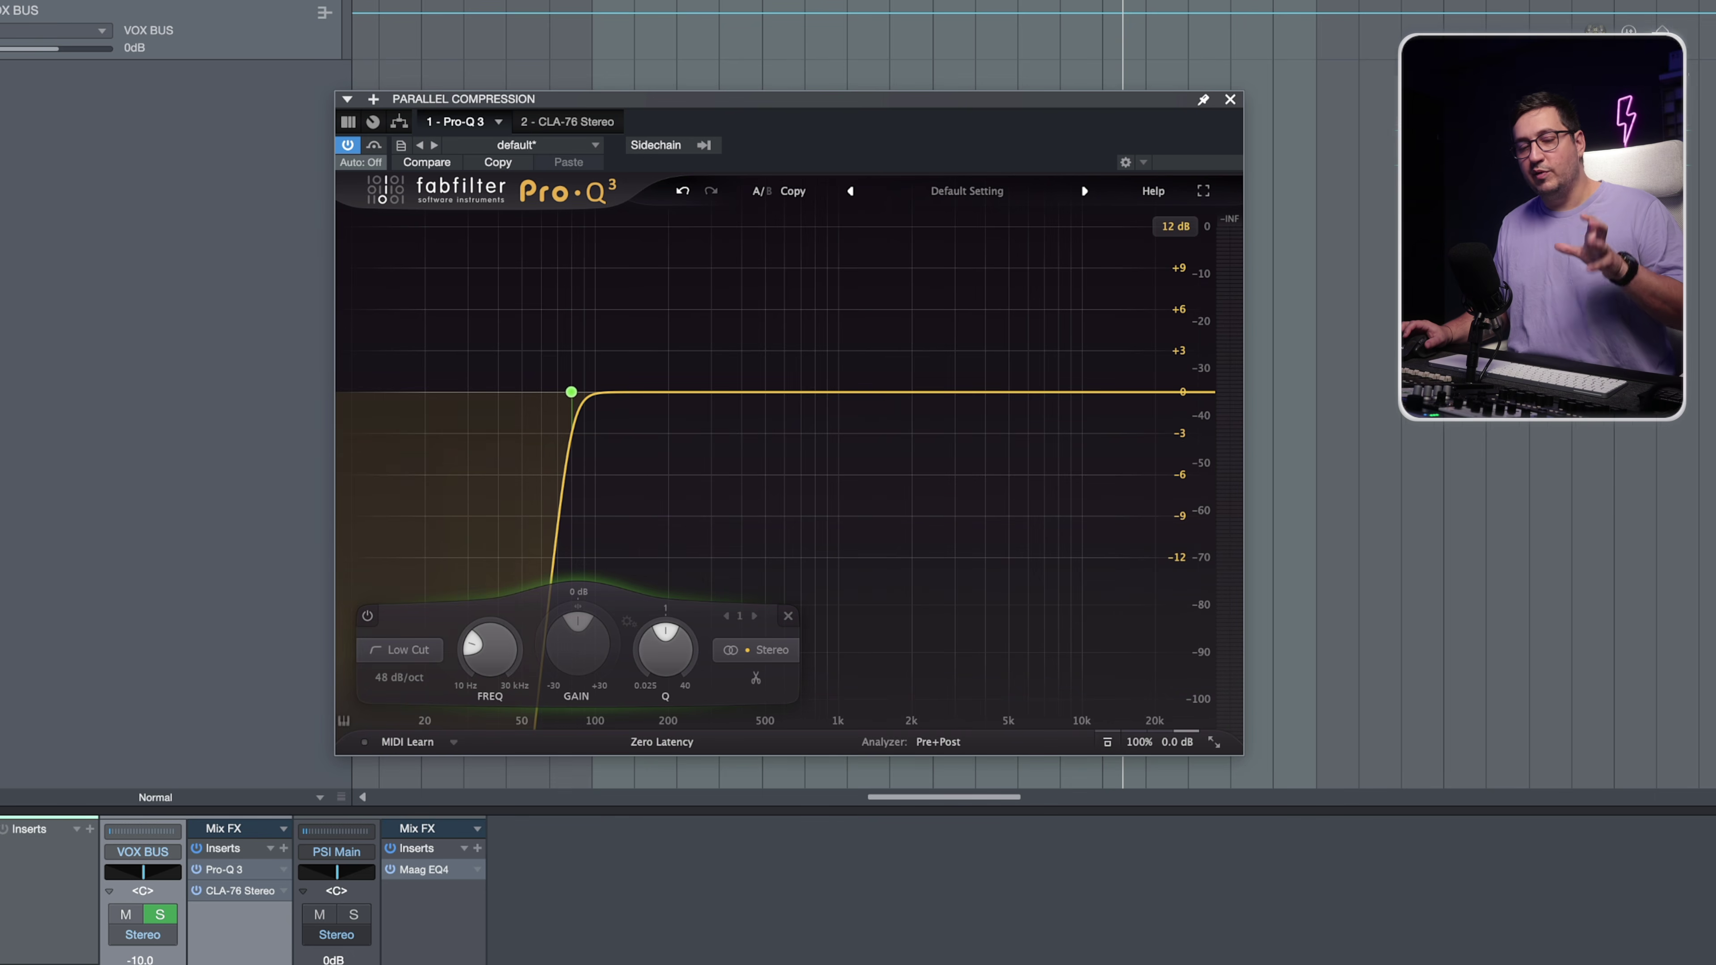
- Solo the PARALLEL COMPRESSION channel and compare playback with Pro-Q 3 bypassed and active
left_click(169, 918)
key("space")
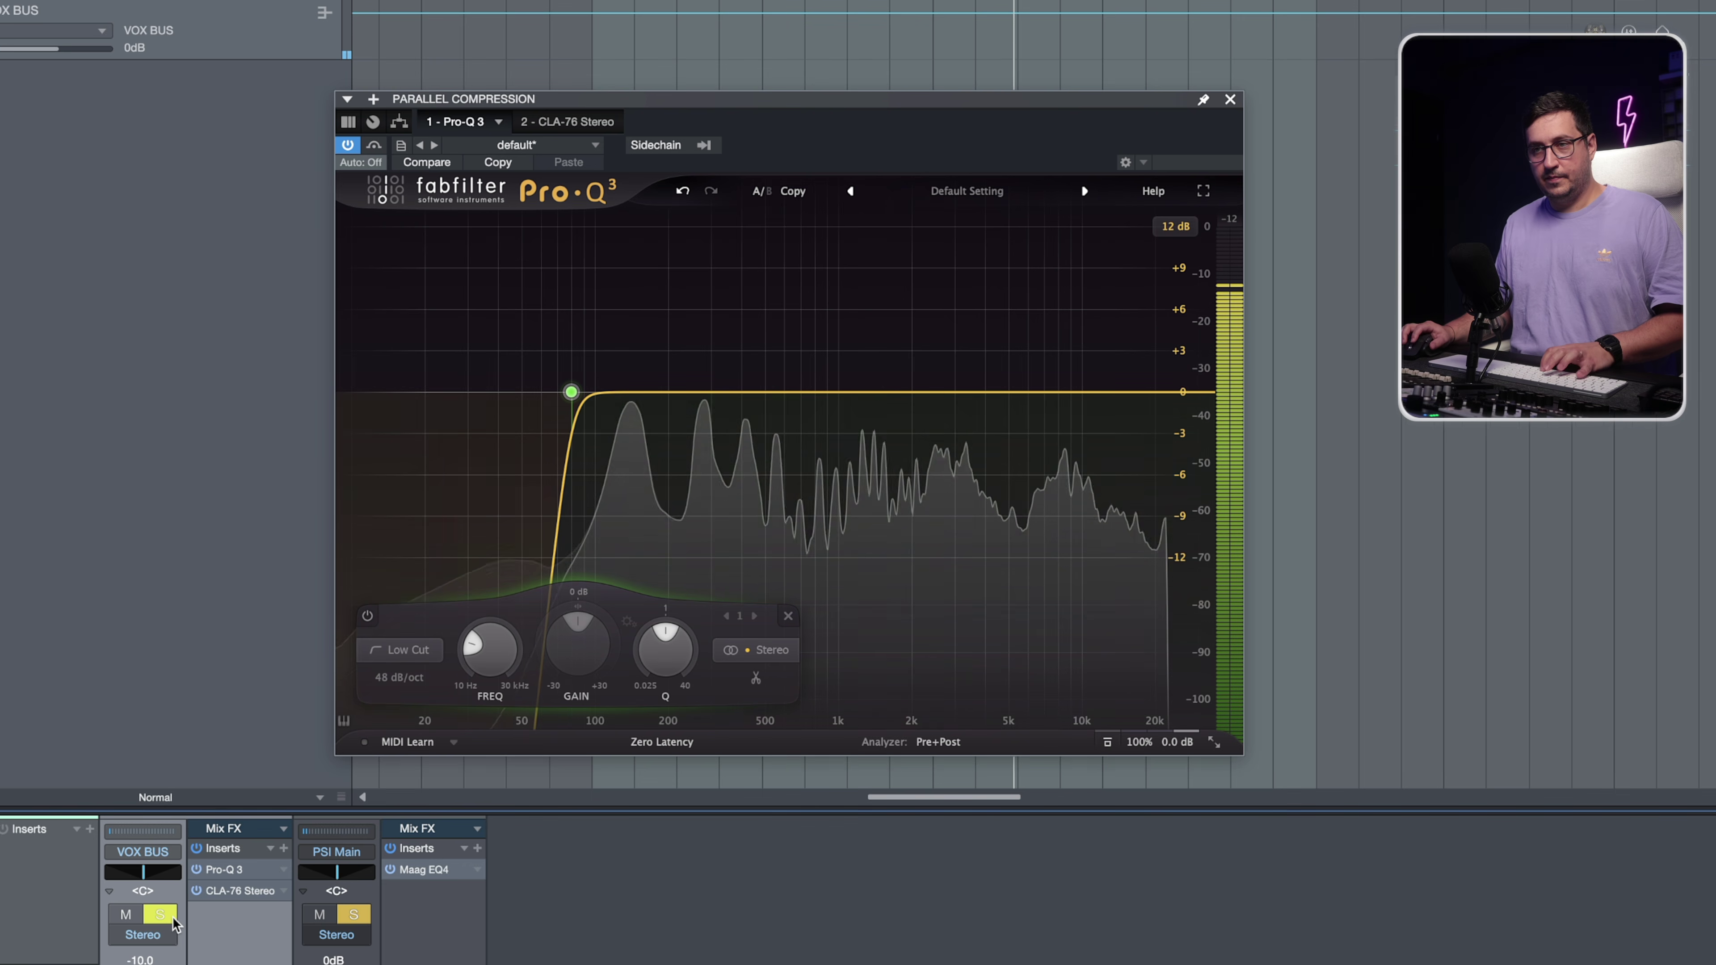
left_click(373, 145)
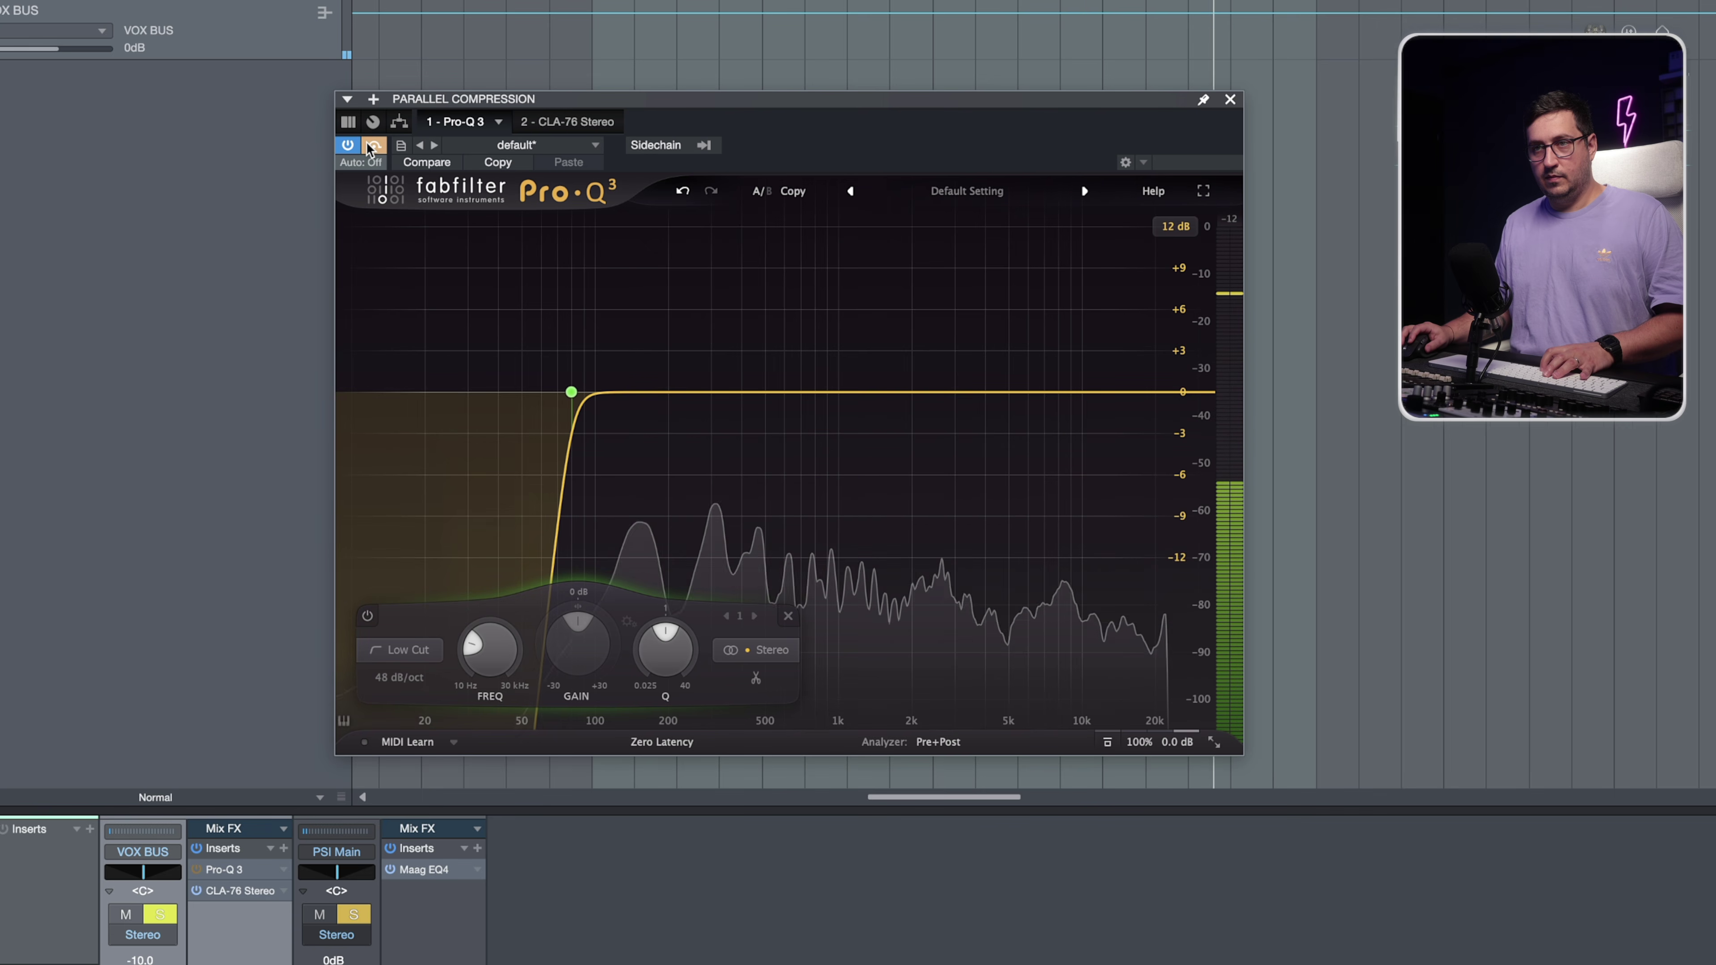
left_click(373, 145)
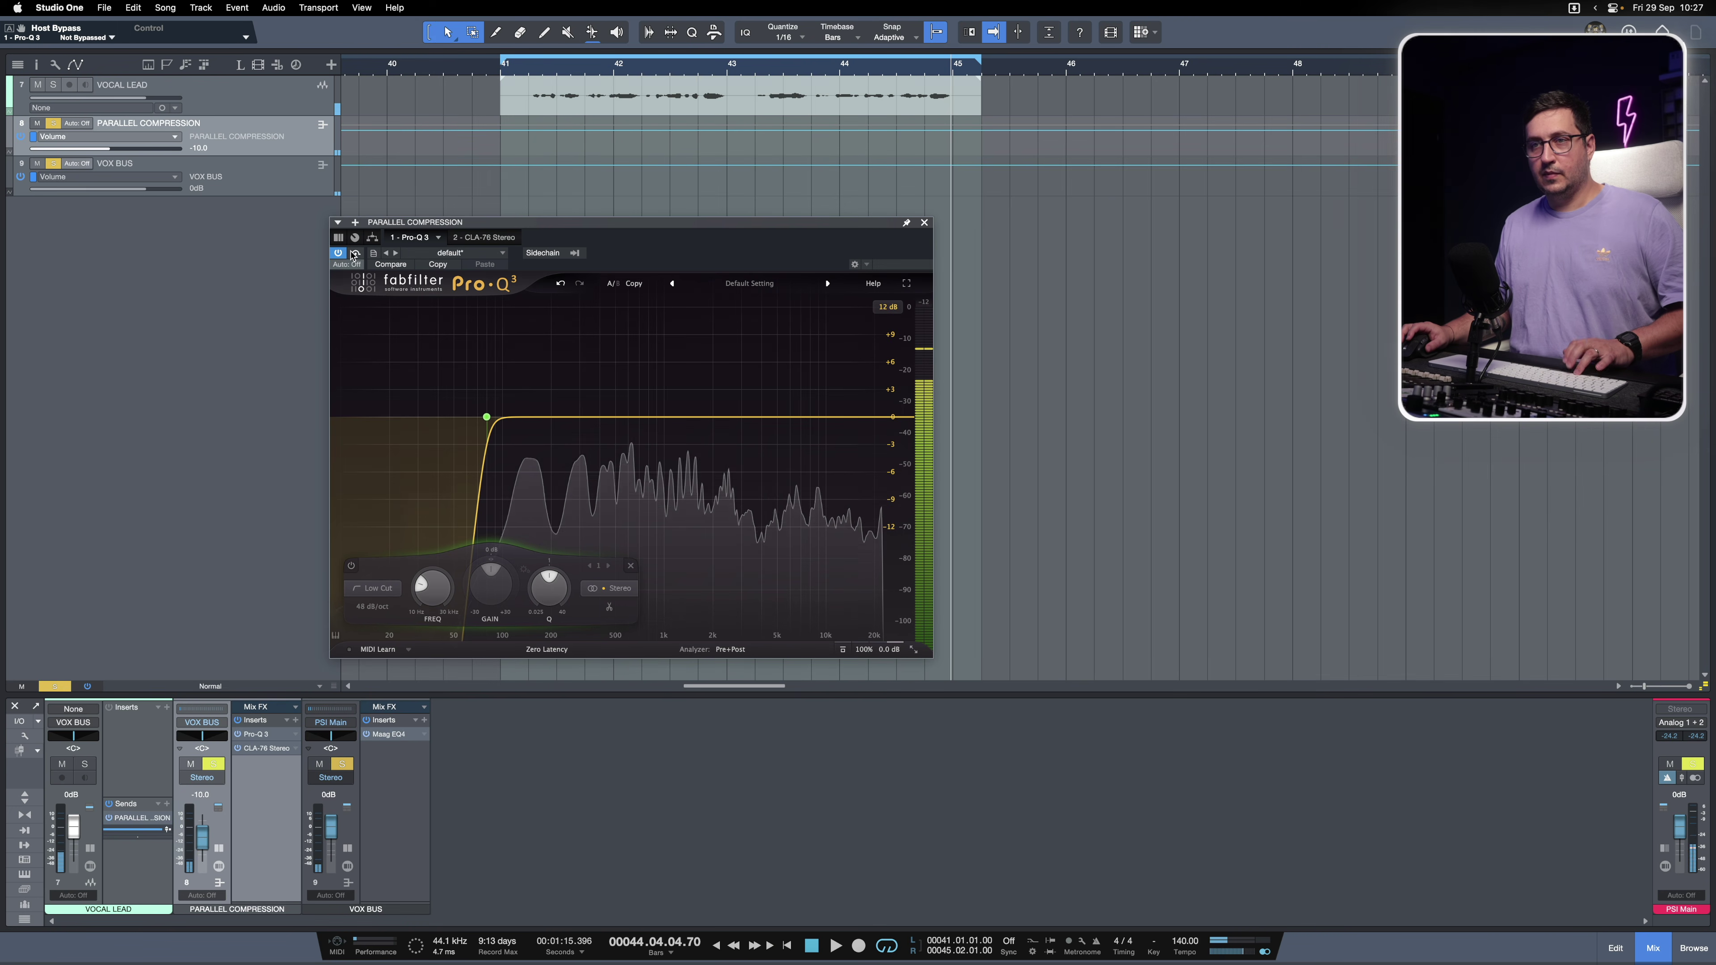
key("space")
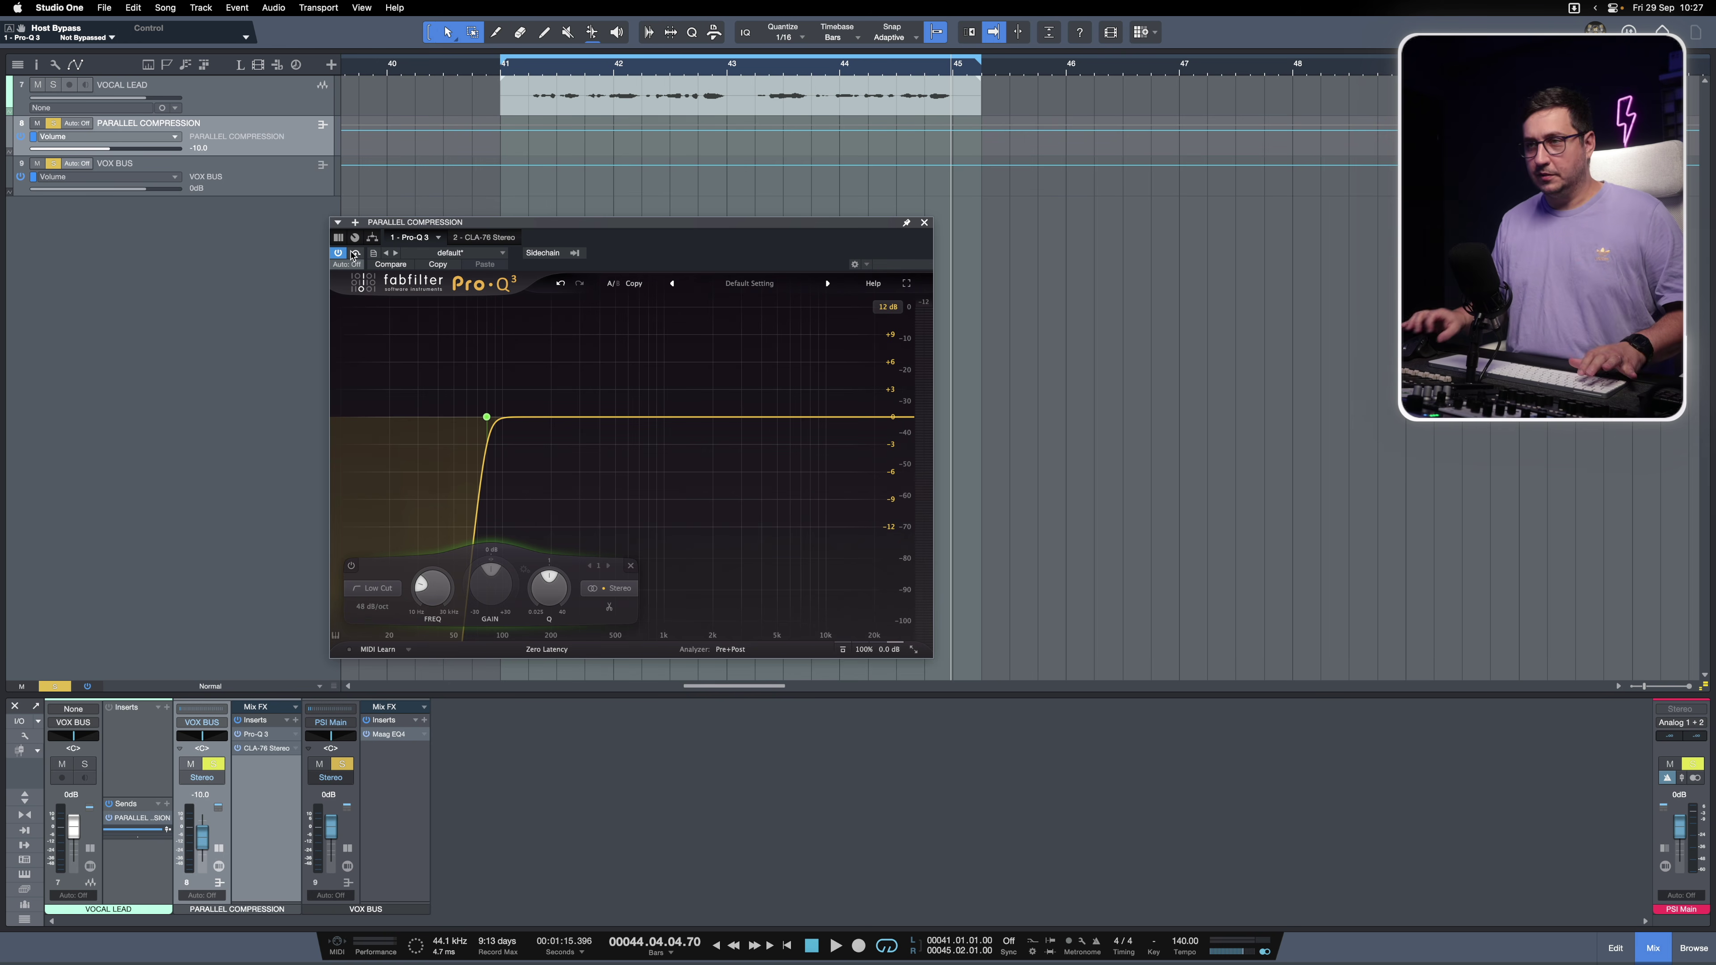
- Insert Ghz Tiltshift 3 before the CLA-76 on PARALLEL COMPRESSION and set its tilt gain to 5.0 dB during playback
left_click(297, 721)
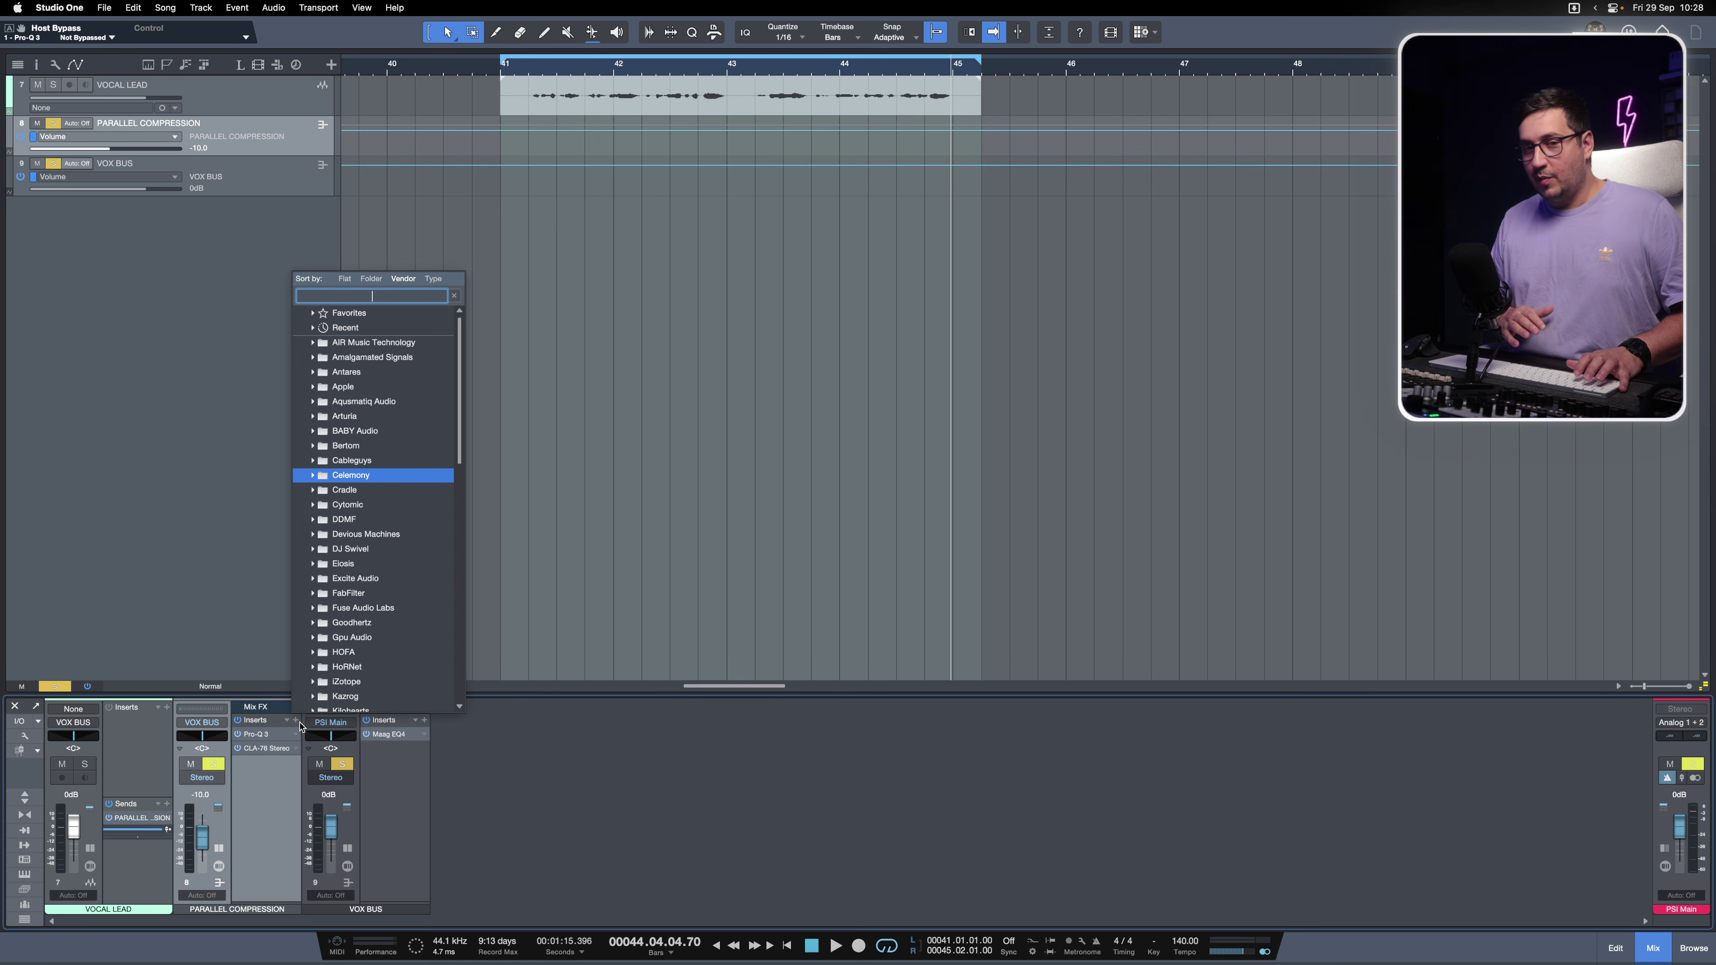
type("TILT")
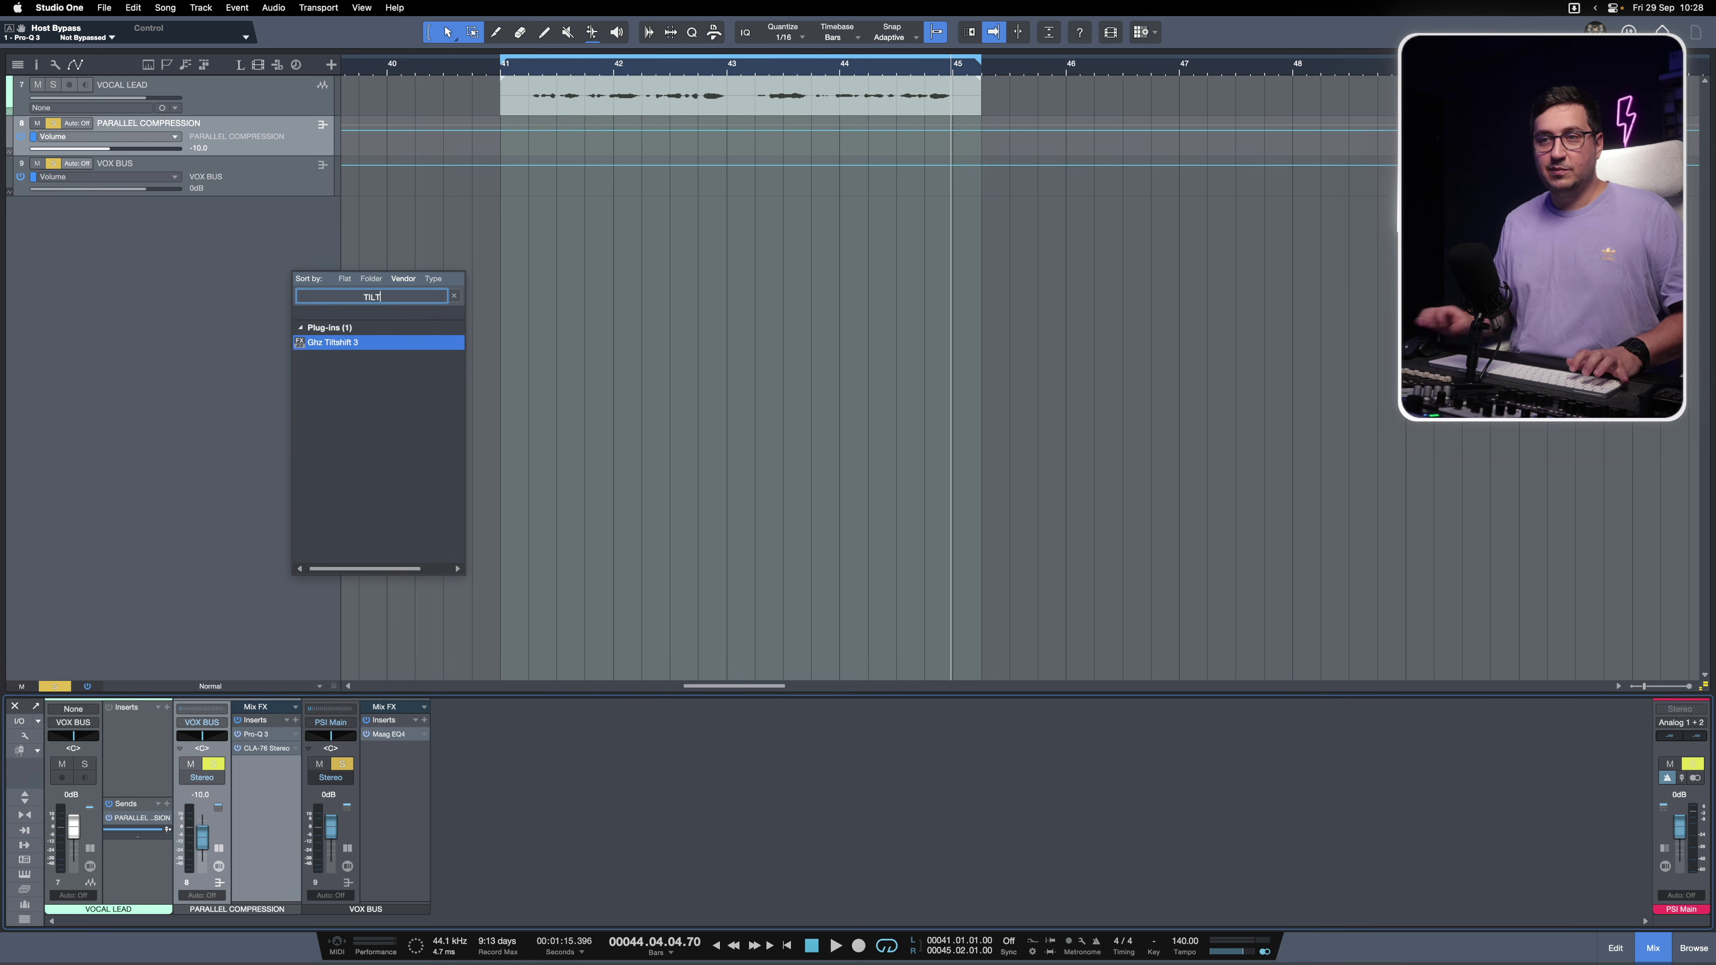
key("Return")
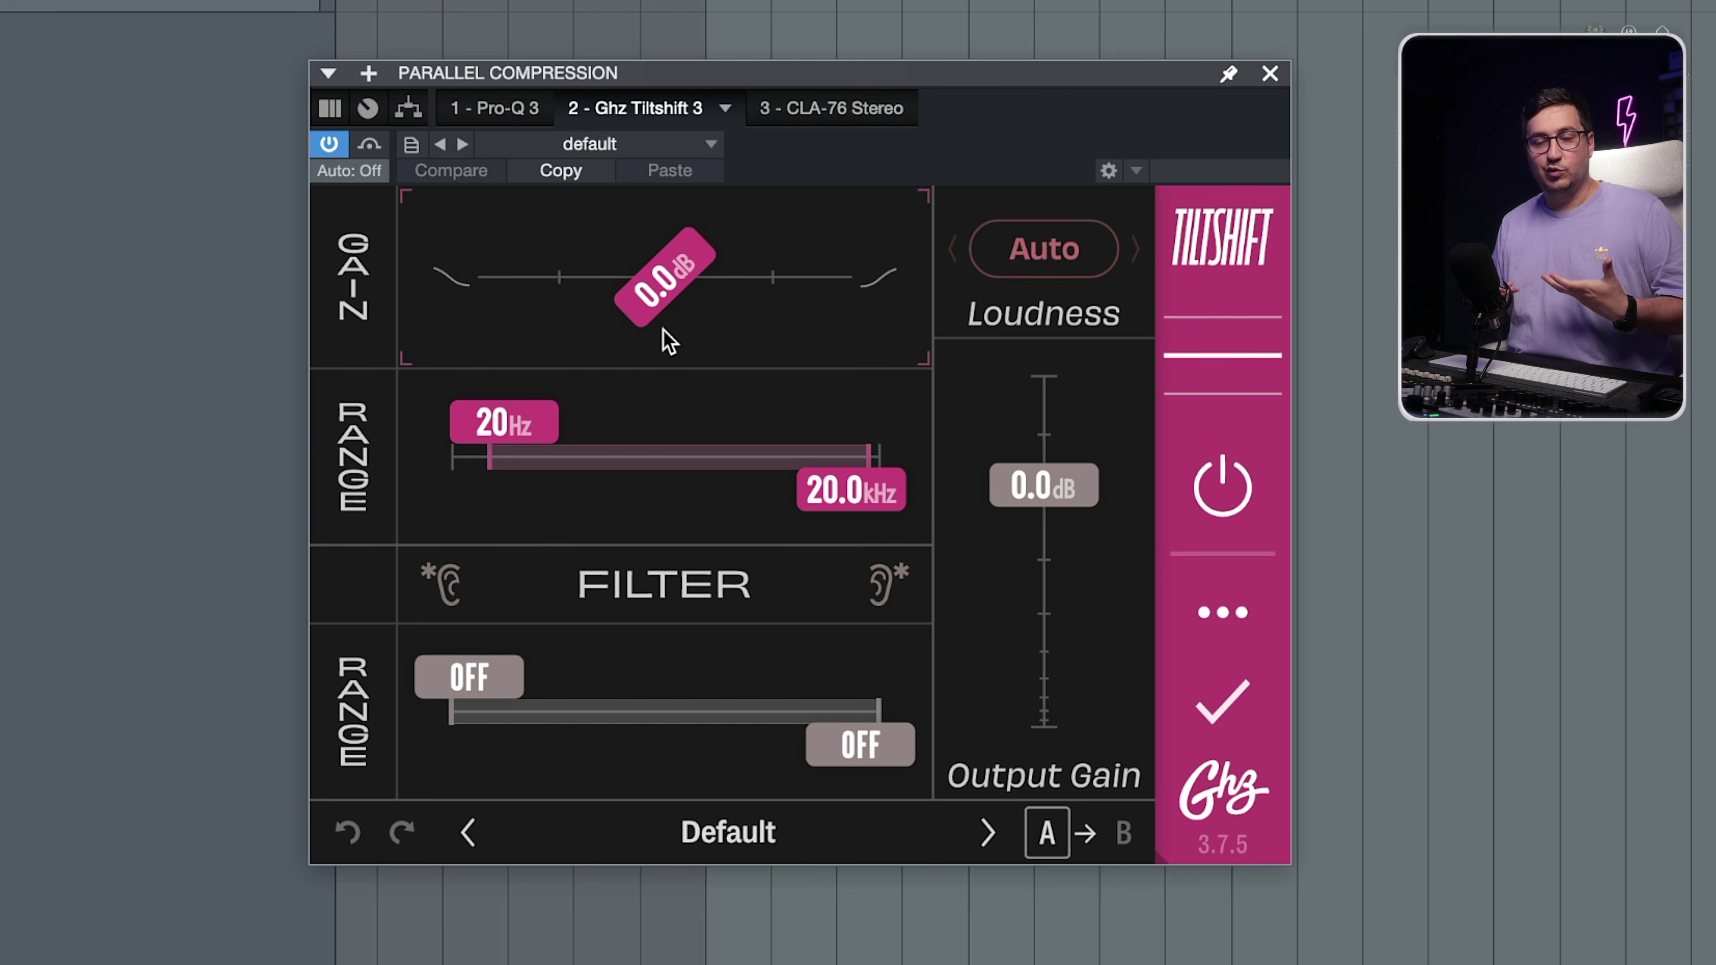
key("space")
left_click_drag(671, 297, 713, 365)
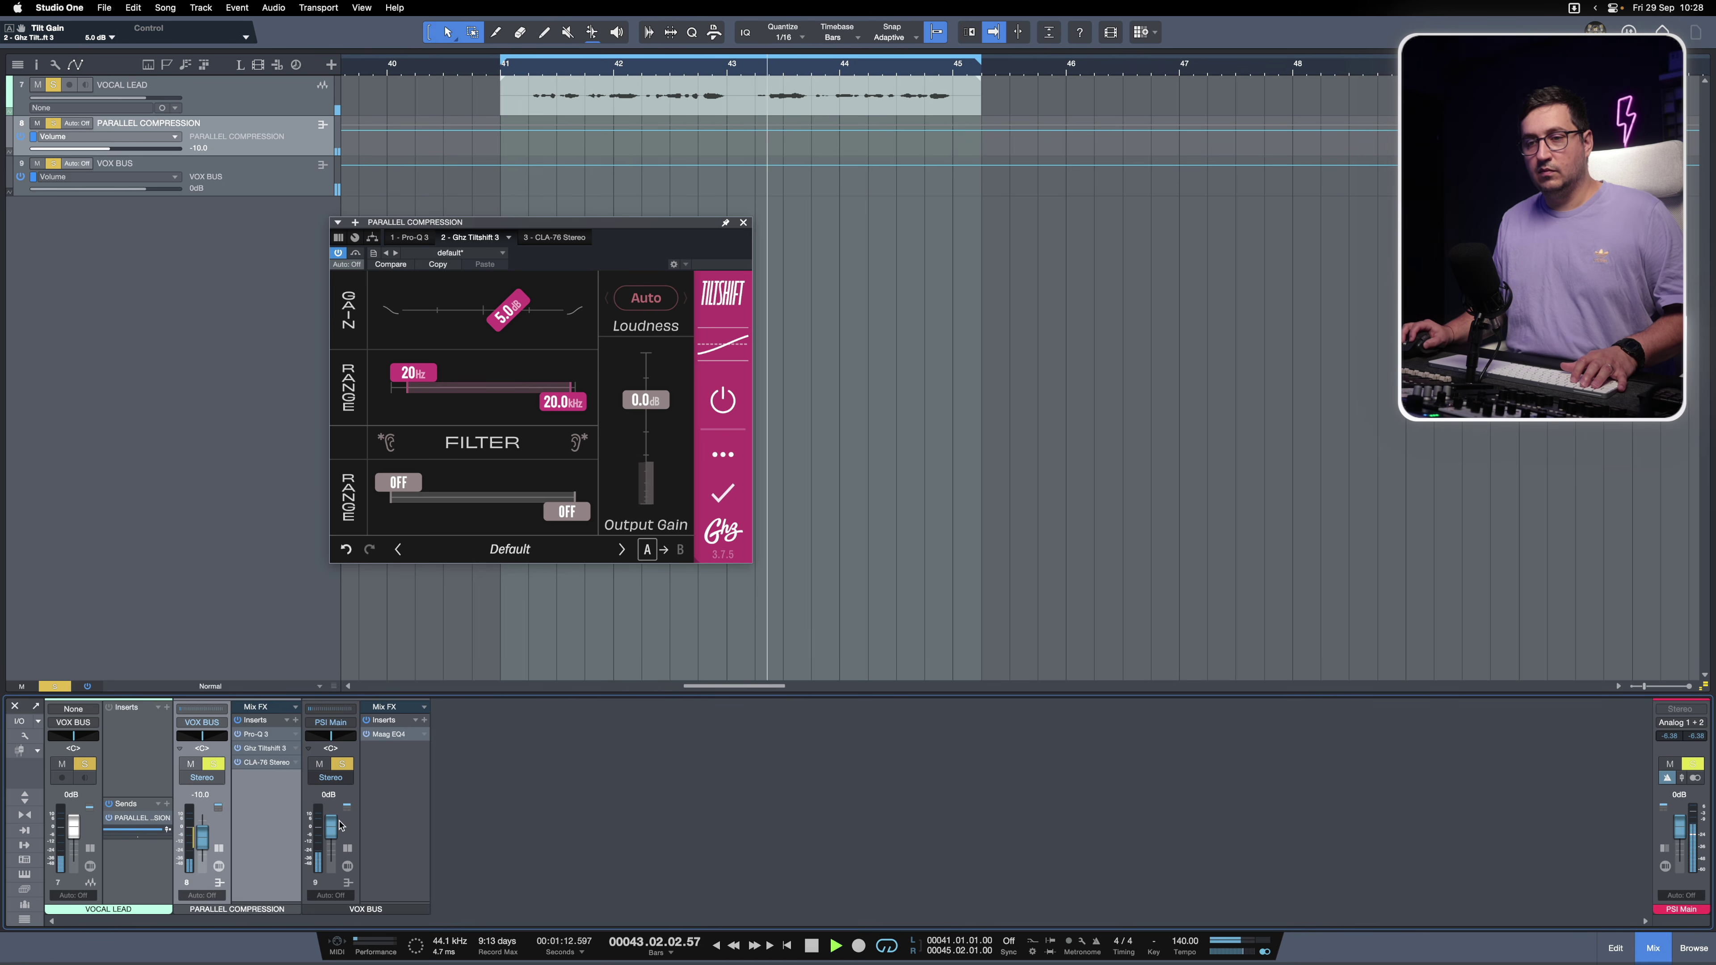
- Clear all solos, audition PARALLEL COMPRESSION in context by toggling its mute, and raise its fader to -5.0 dB
left_click(54, 687)
left_click(190, 764)
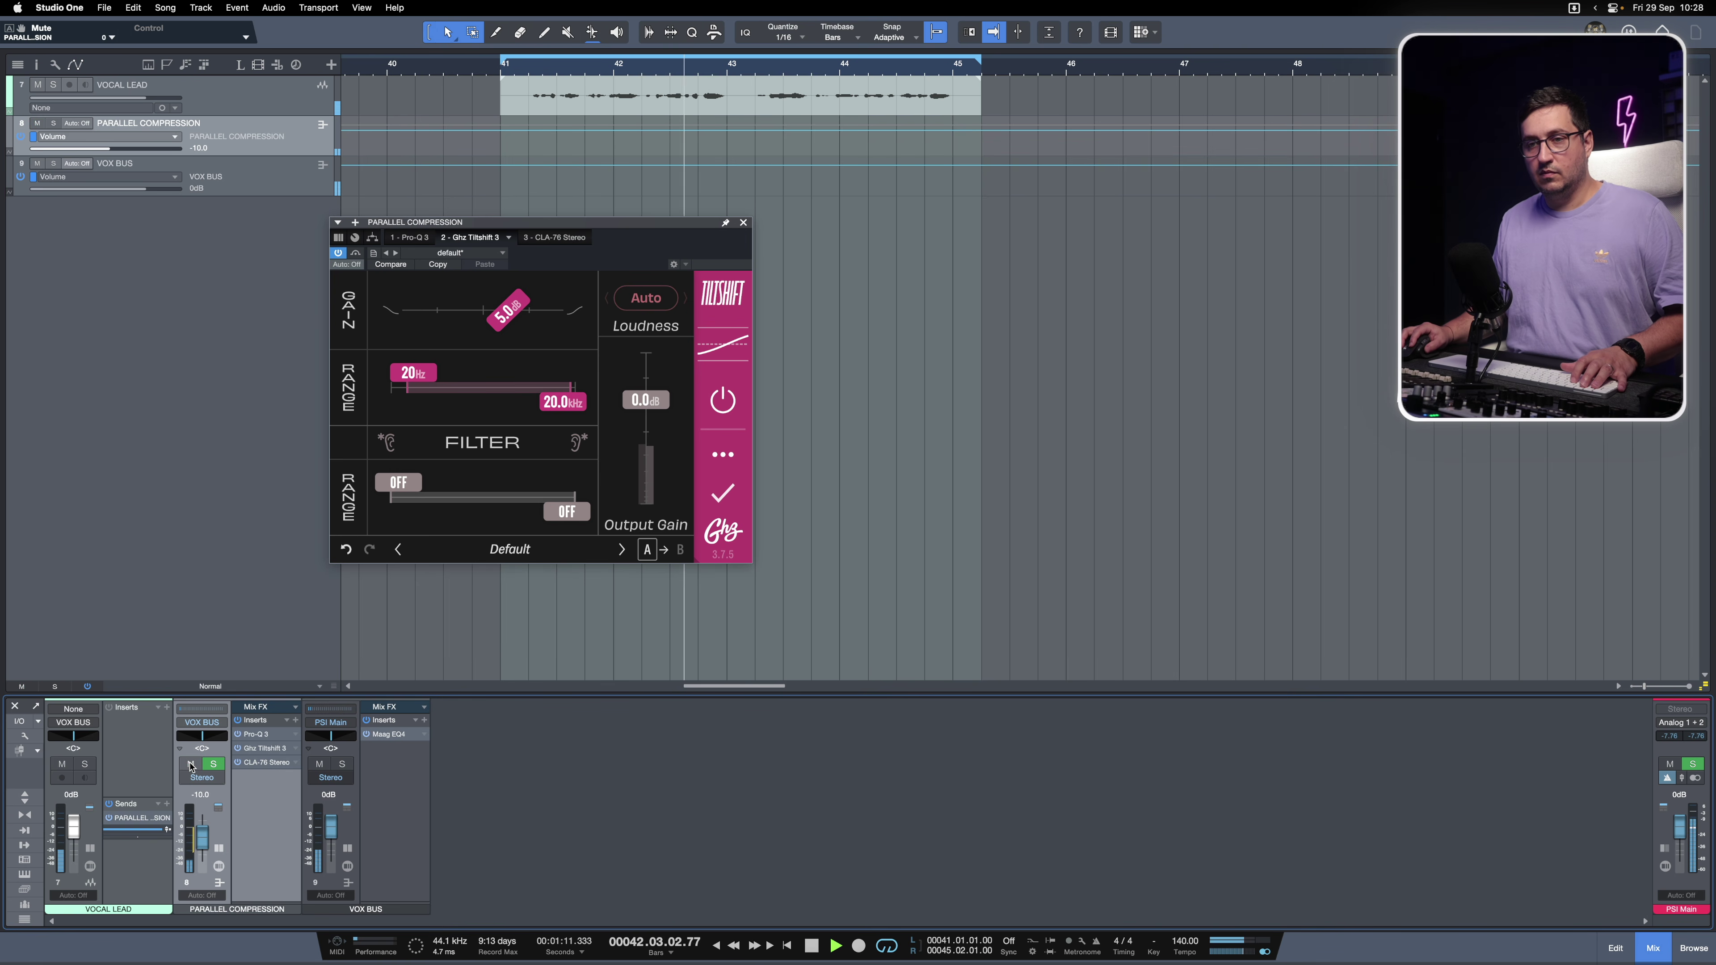
left_click_drag(205, 845, 205, 837)
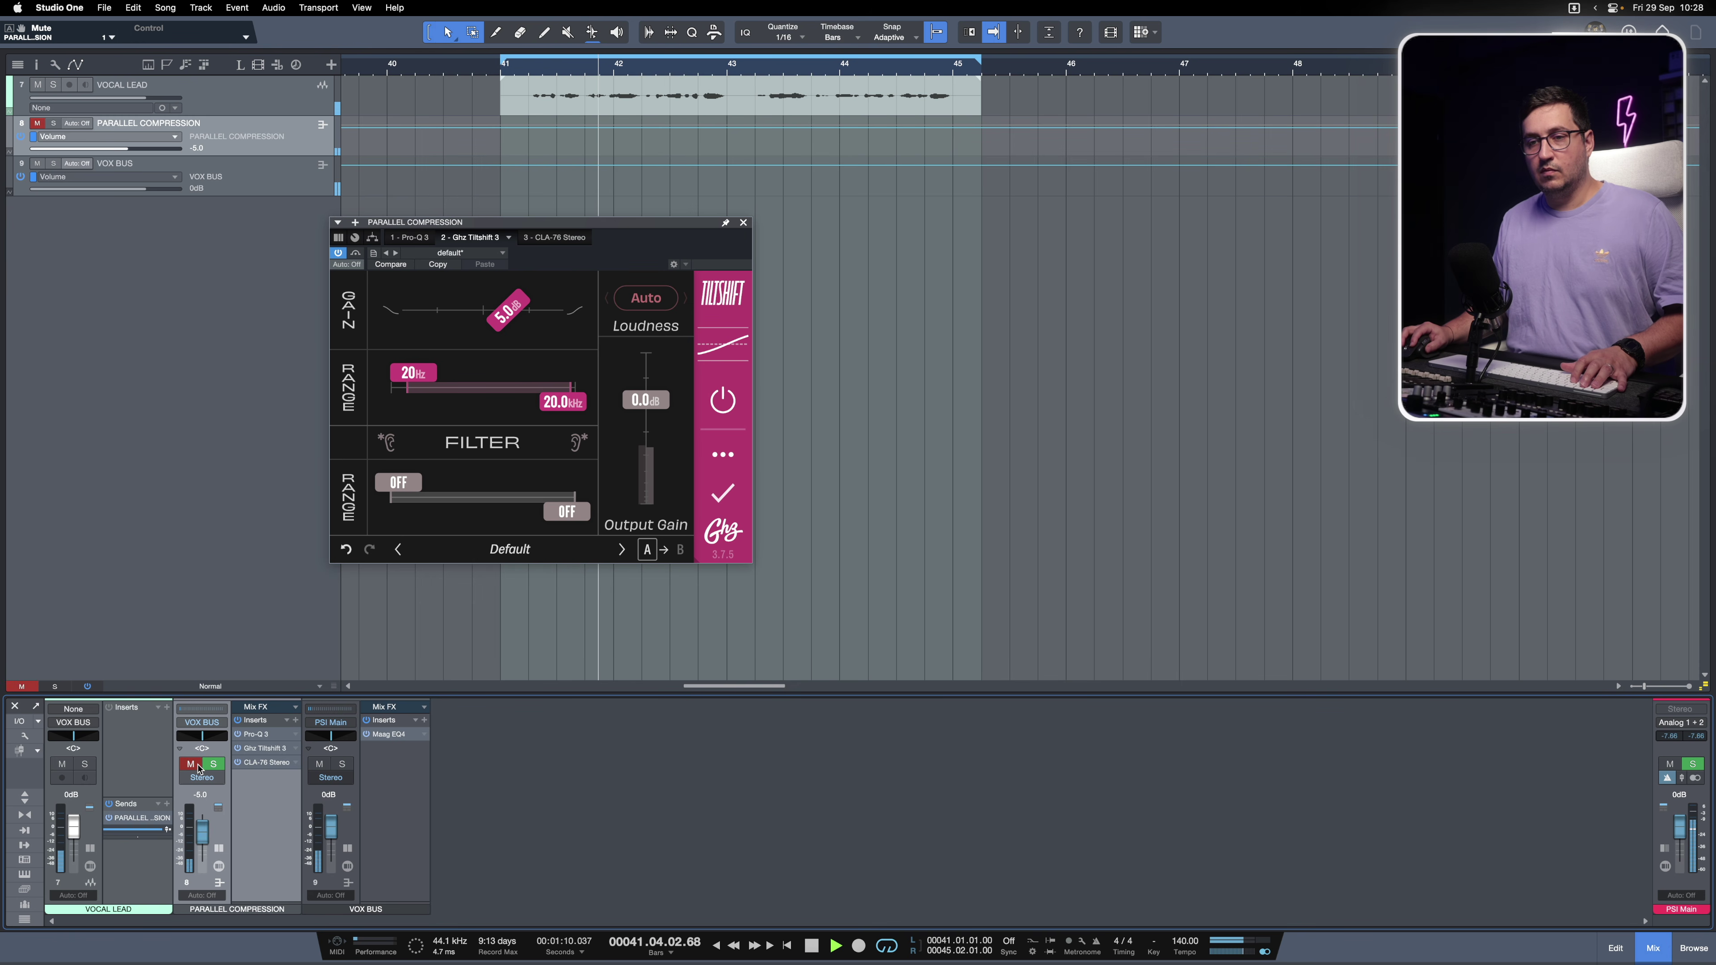
- Solo PARALLEL COMPRESSION and lower the Tiltshift tilt gain to hear a darker tone, and stop playback
left_click(214, 764)
left_click_drag(505, 313, 494, 338)
key("space")
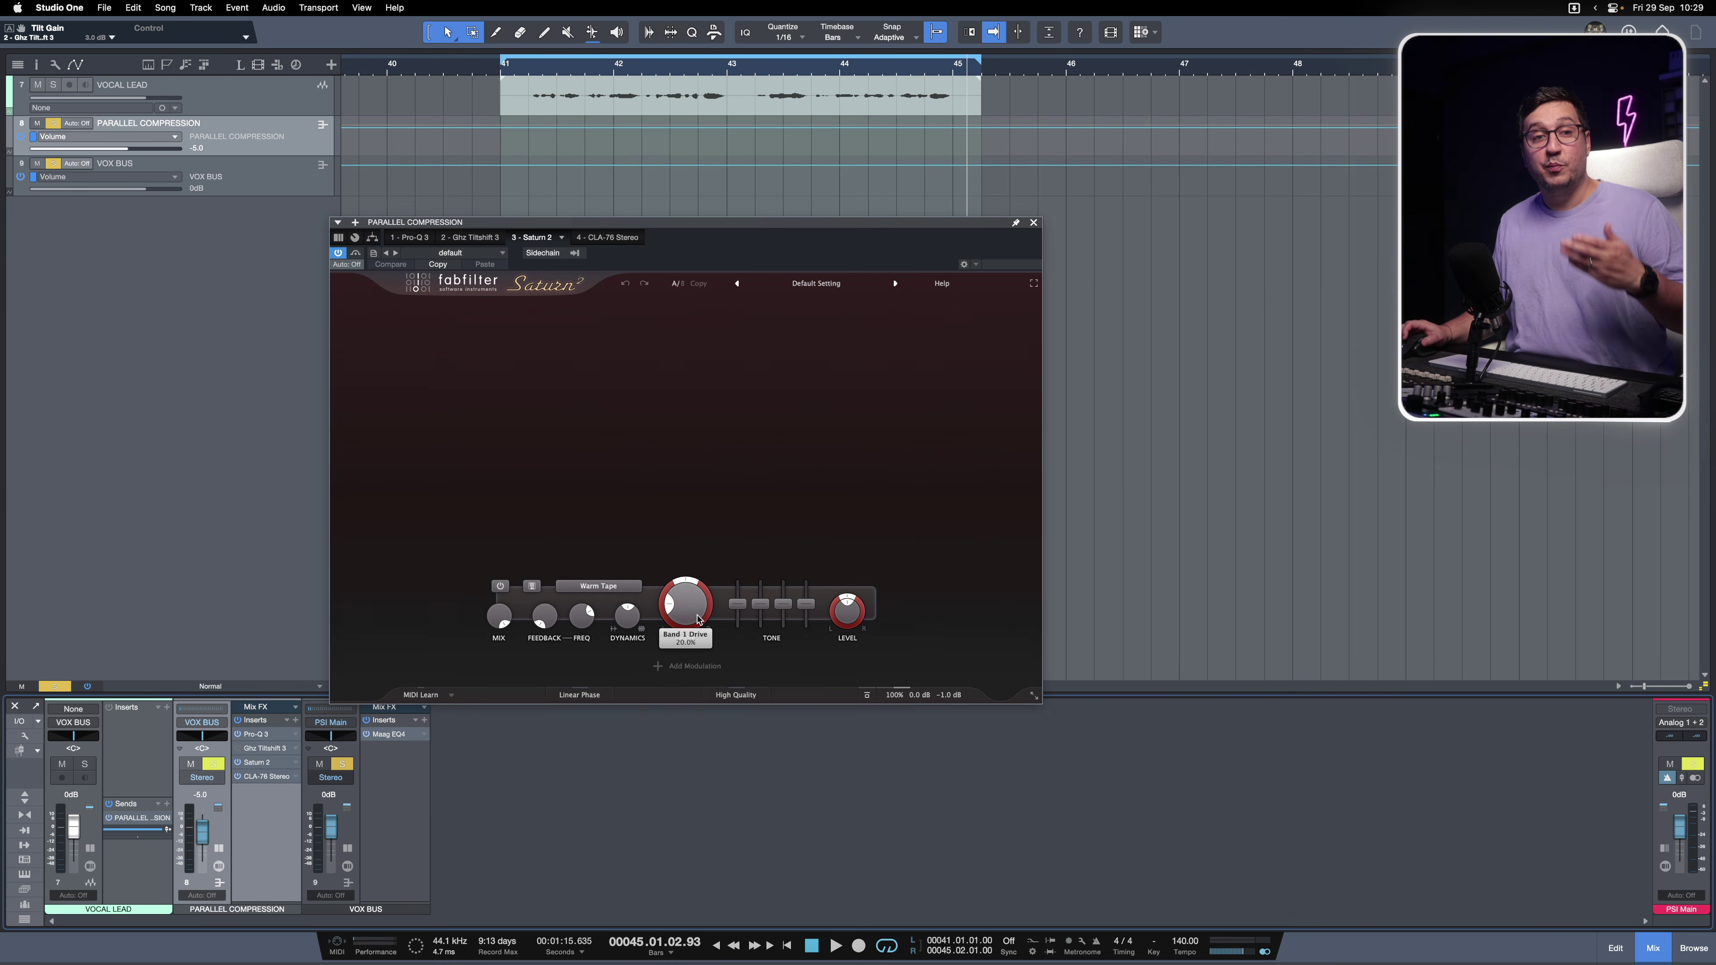
- Raise Saturn 2's drive to about 60% and increase its dynamics while the soloed parallel channel plays
mouse_move(698, 619)
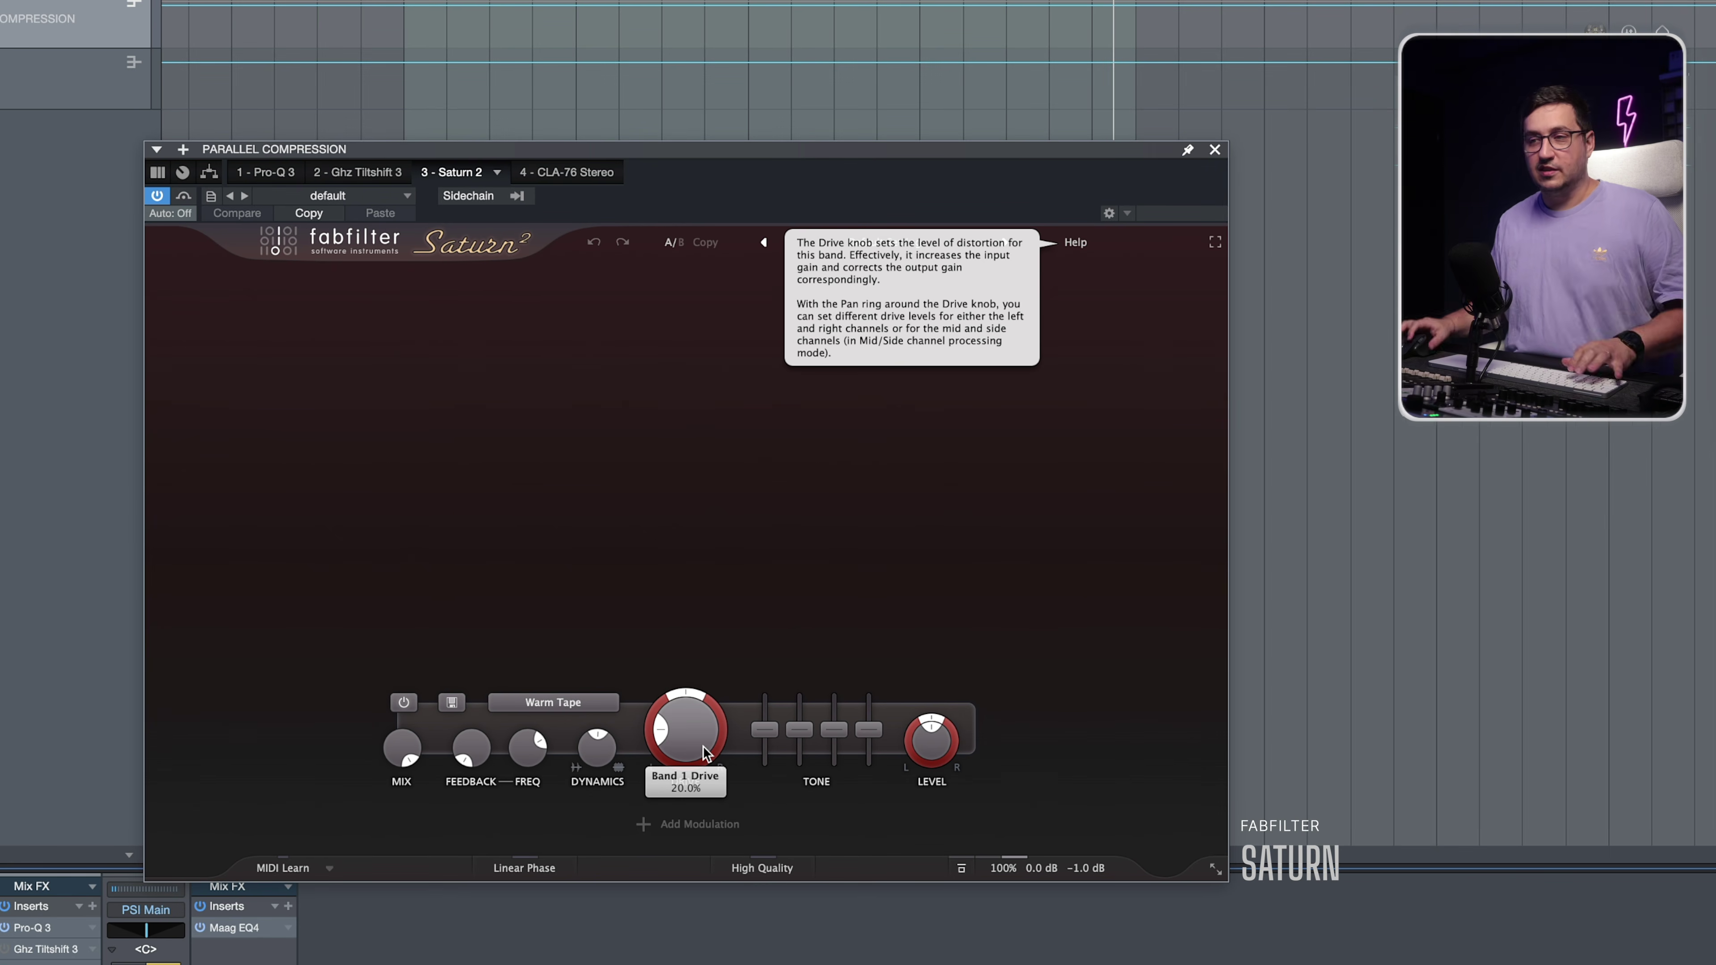
key("space")
left_click_drag(702, 745, 656, 751)
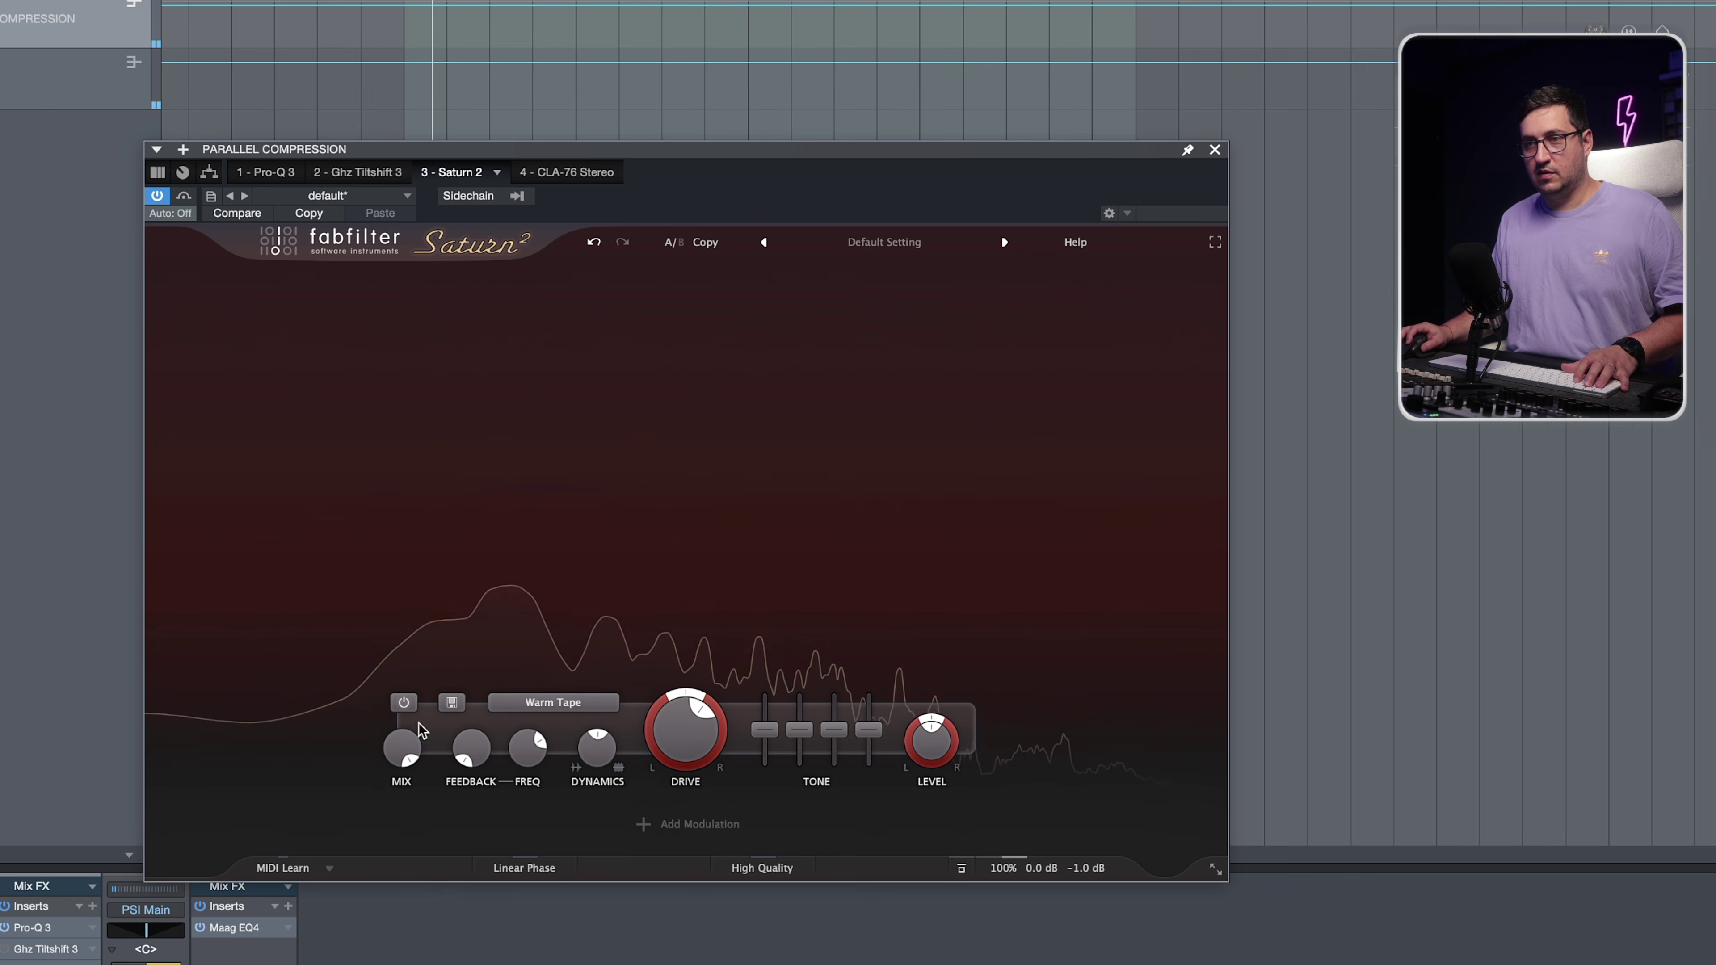
left_click_drag(586, 770, 621, 642)
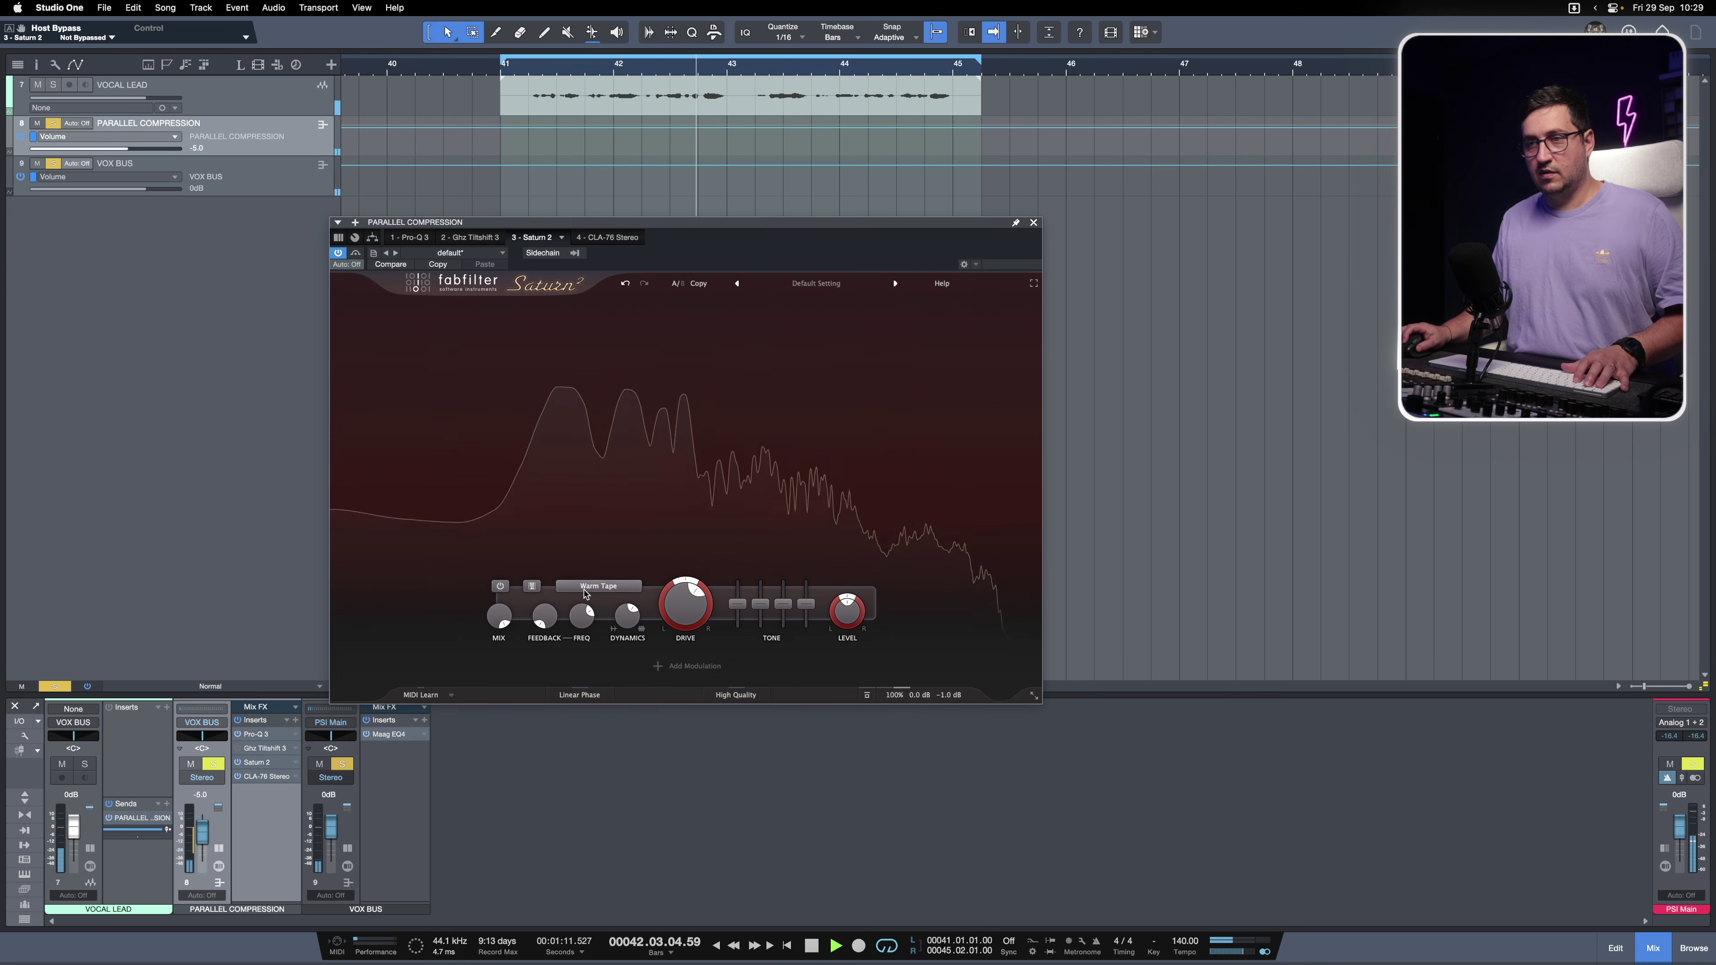
- Change the Saturn 2 saturation style from Warm Tape to Old Tape
left_click(584, 587)
mouse_move(605, 619)
left_click(695, 660)
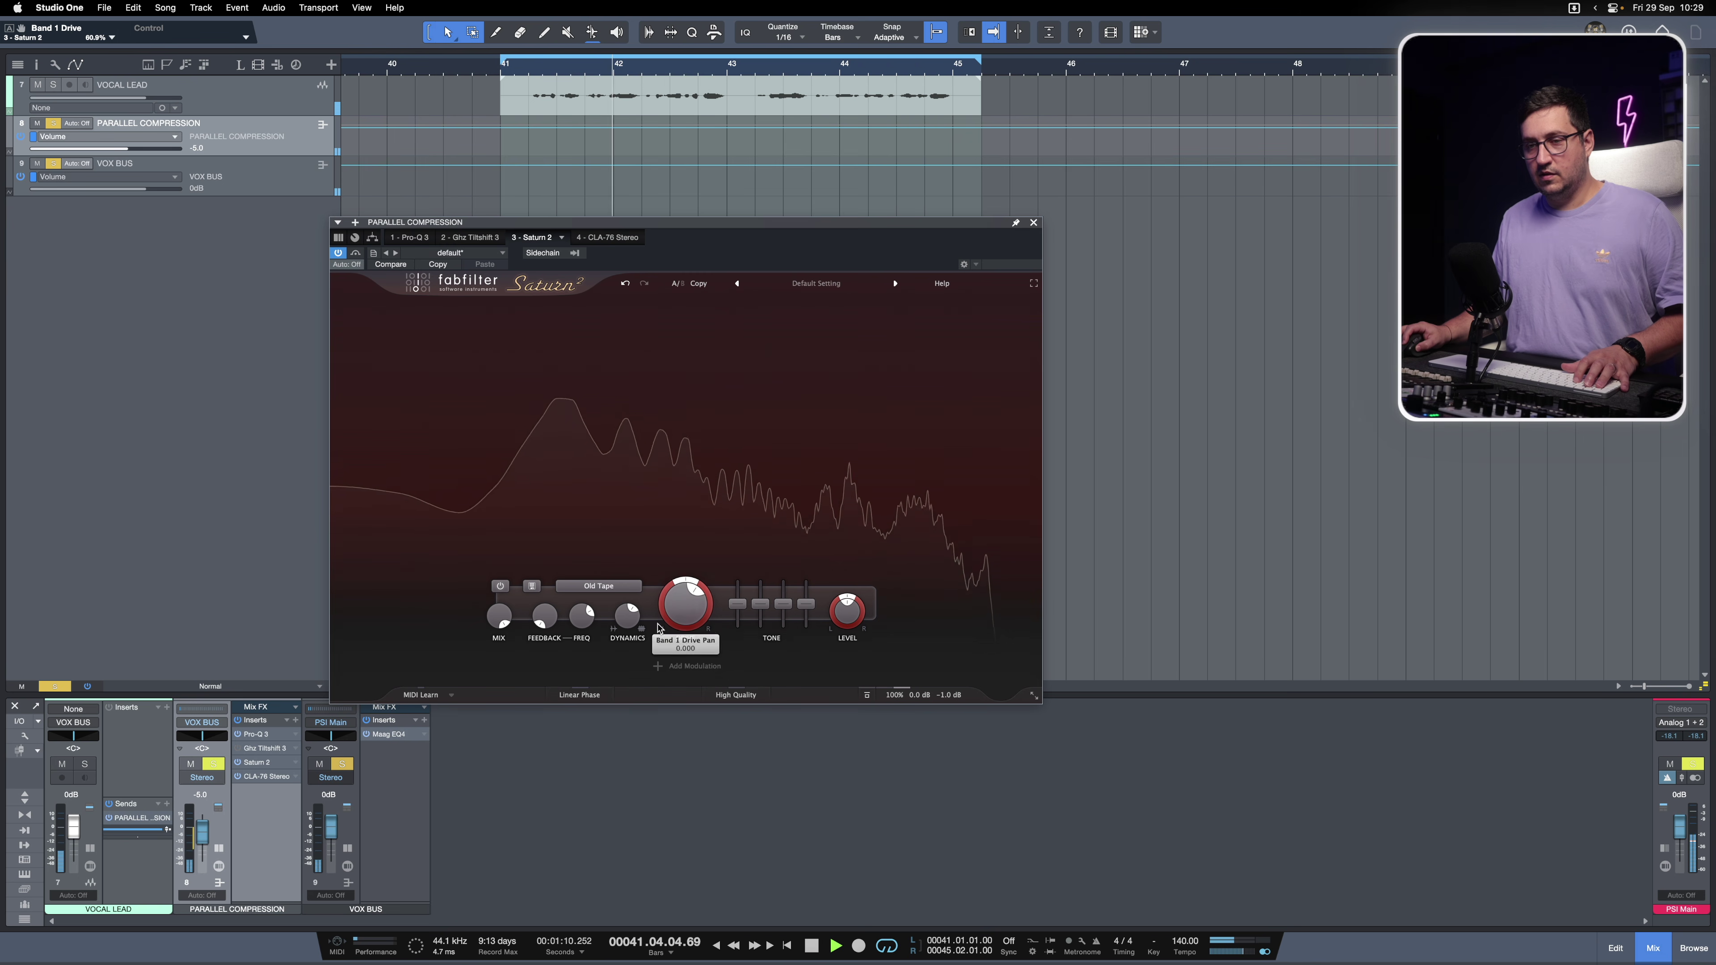
- Audition the saturated parallel signal against the full vocal by switching solos and toggling the PARALLEL COMPRESSION mute
left_click(212, 765)
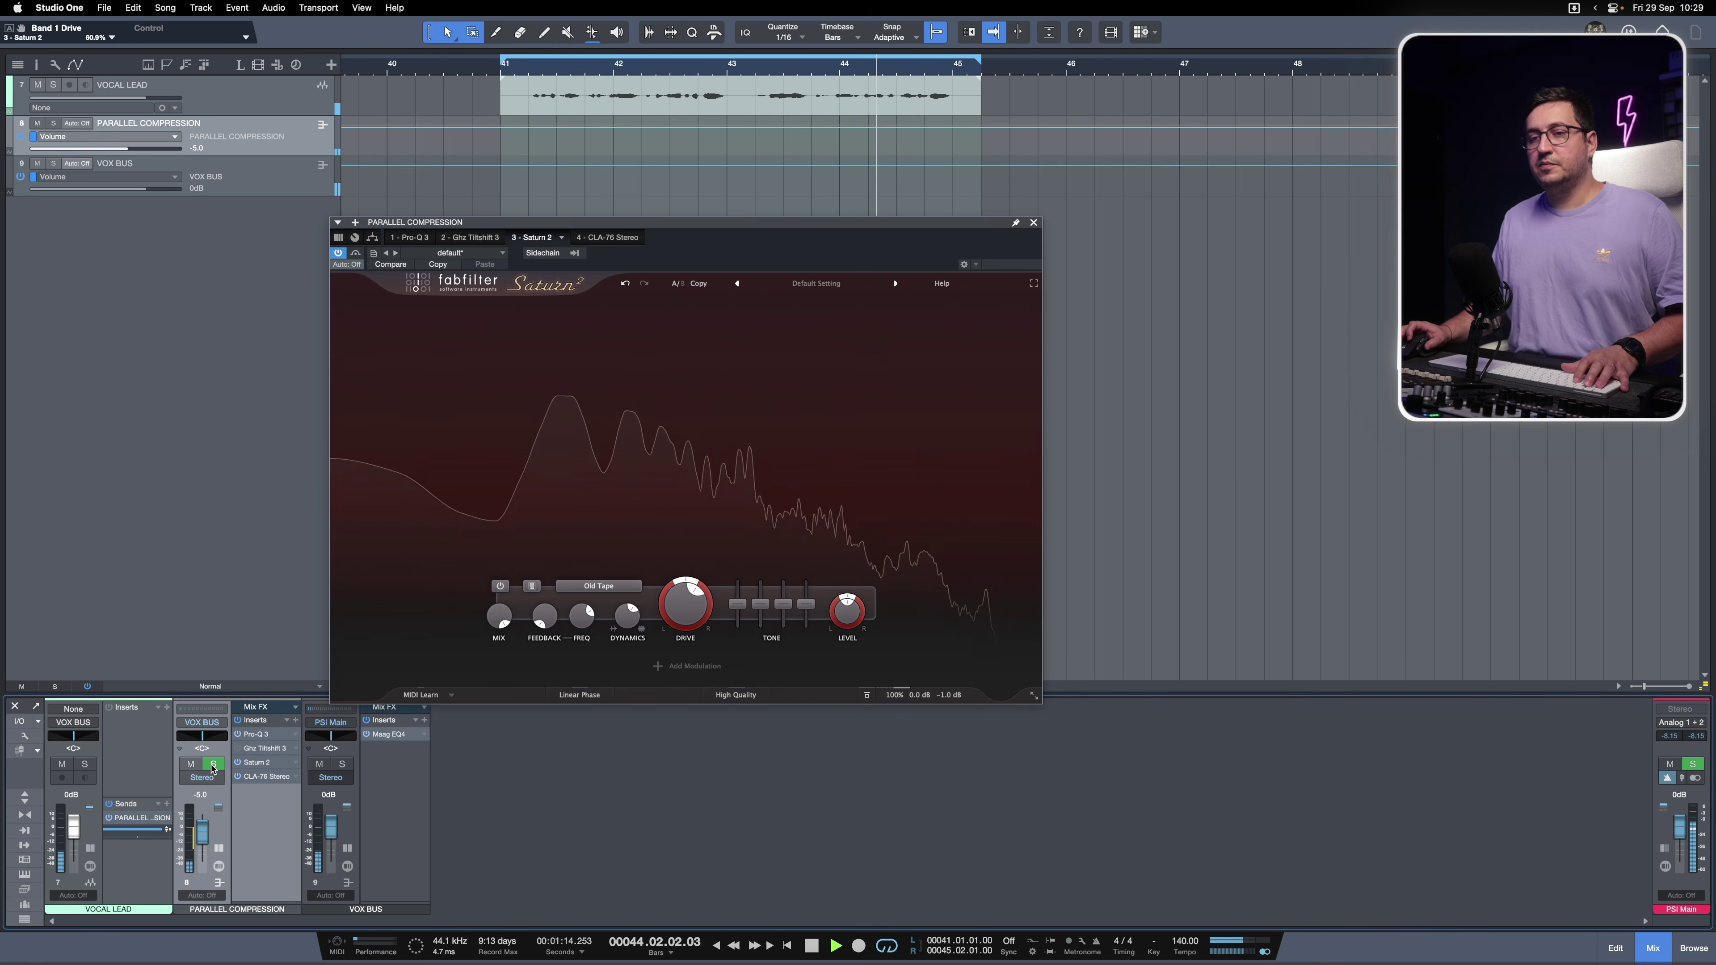
left_click(342, 765)
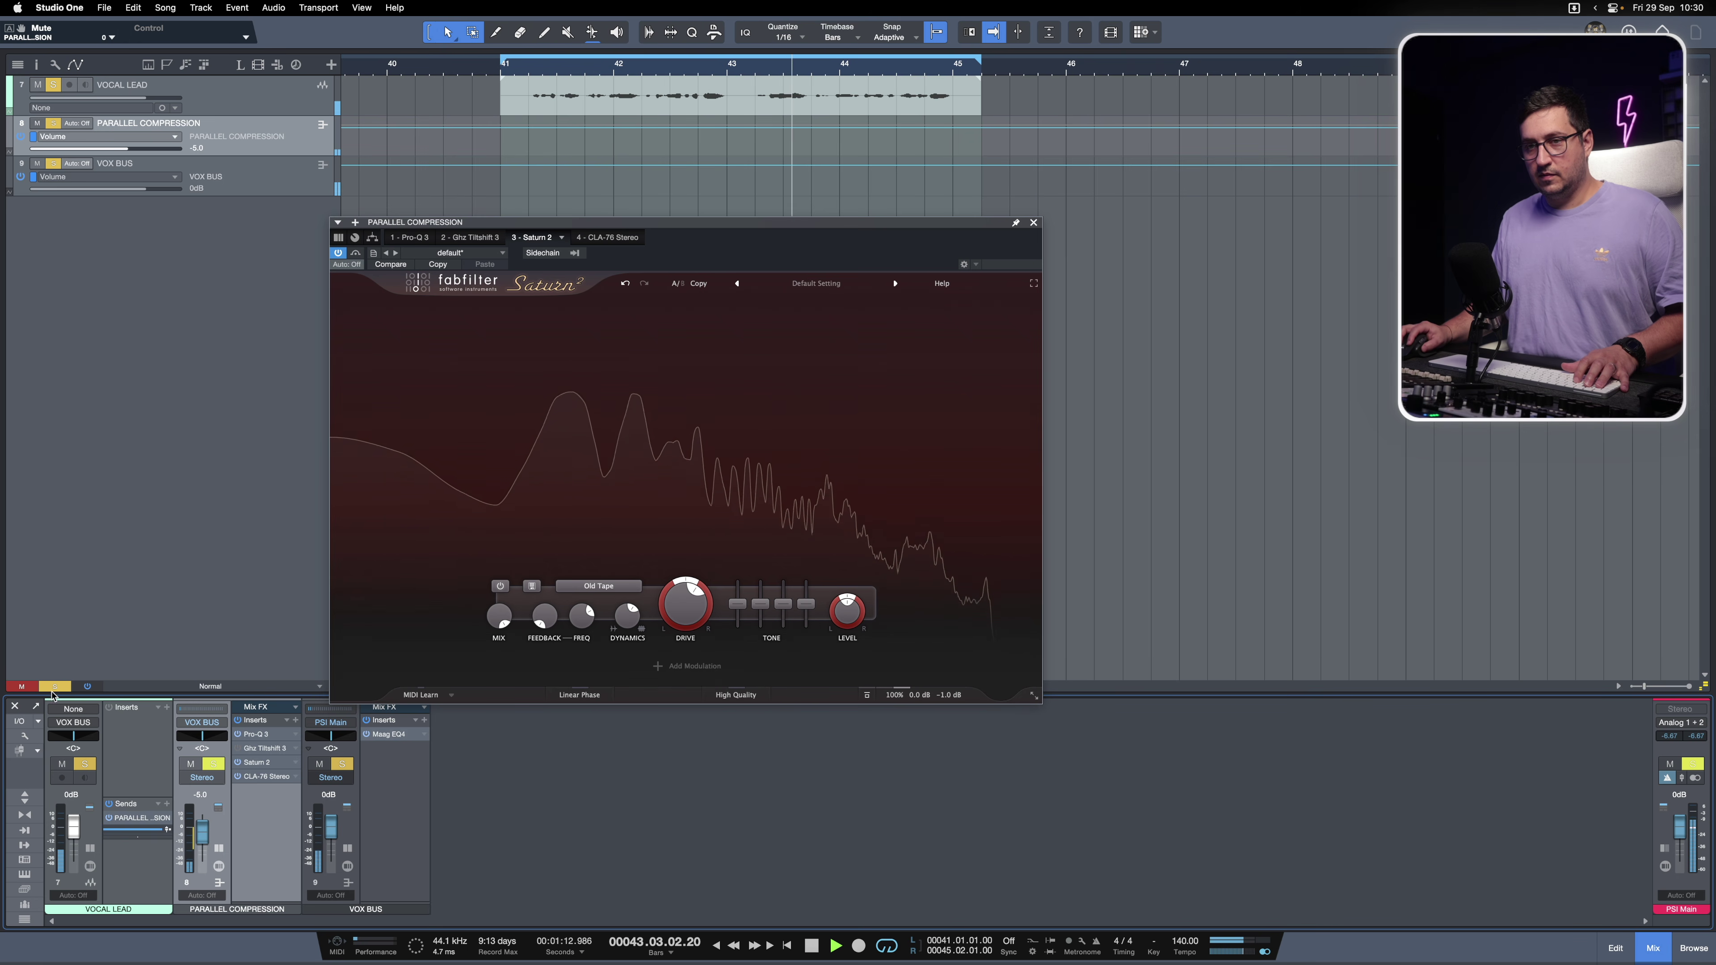
left_click(53, 688)
left_click(190, 765)
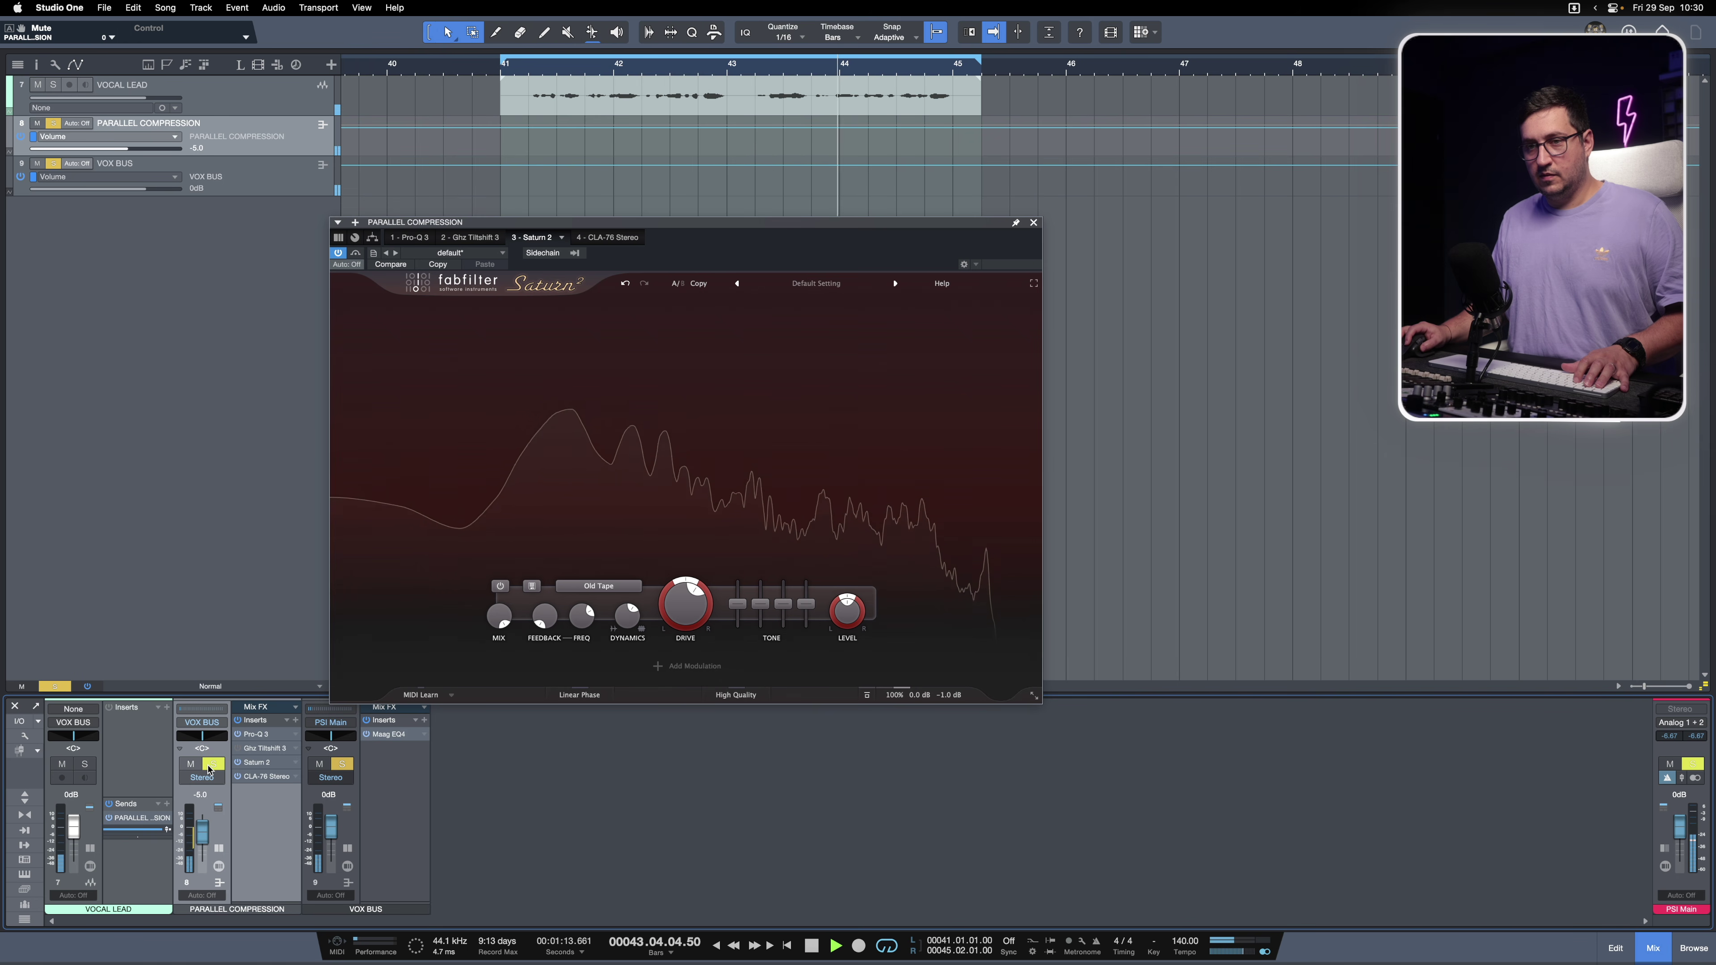
- Rebalance the PARALLEL COMPRESSION fader by ear to about -5.6 dB and stop playback
left_click_drag(208, 836, 209, 835)
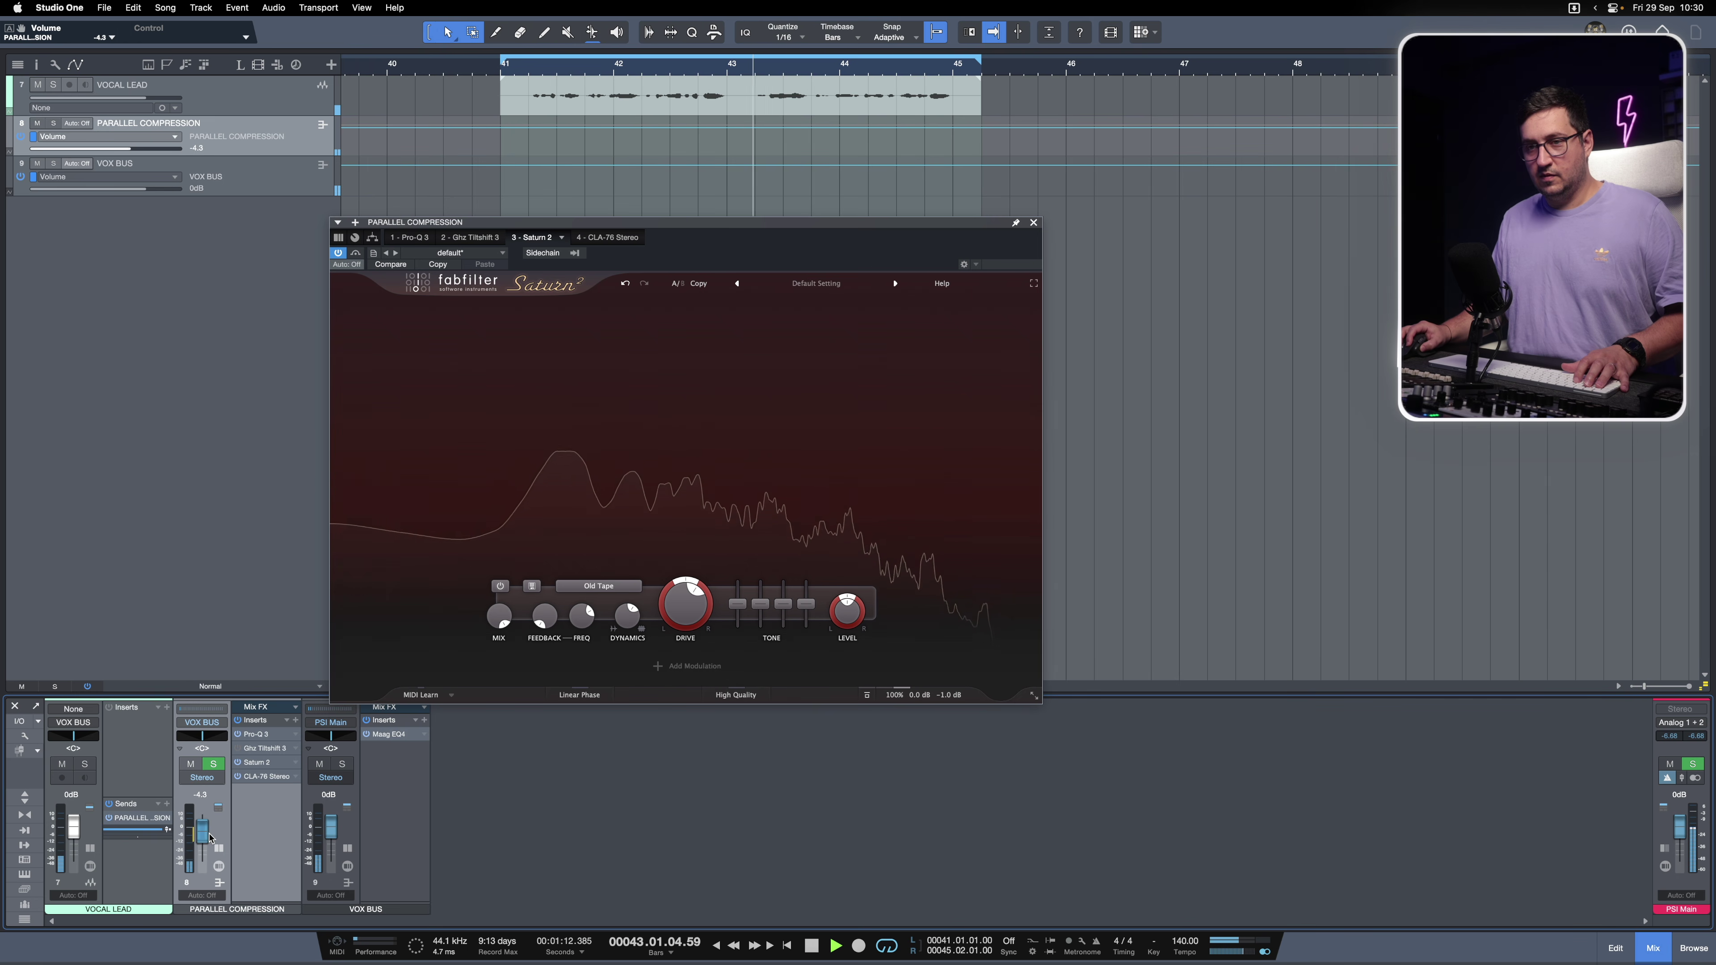
left_click_drag(225, 852, 225, 849)
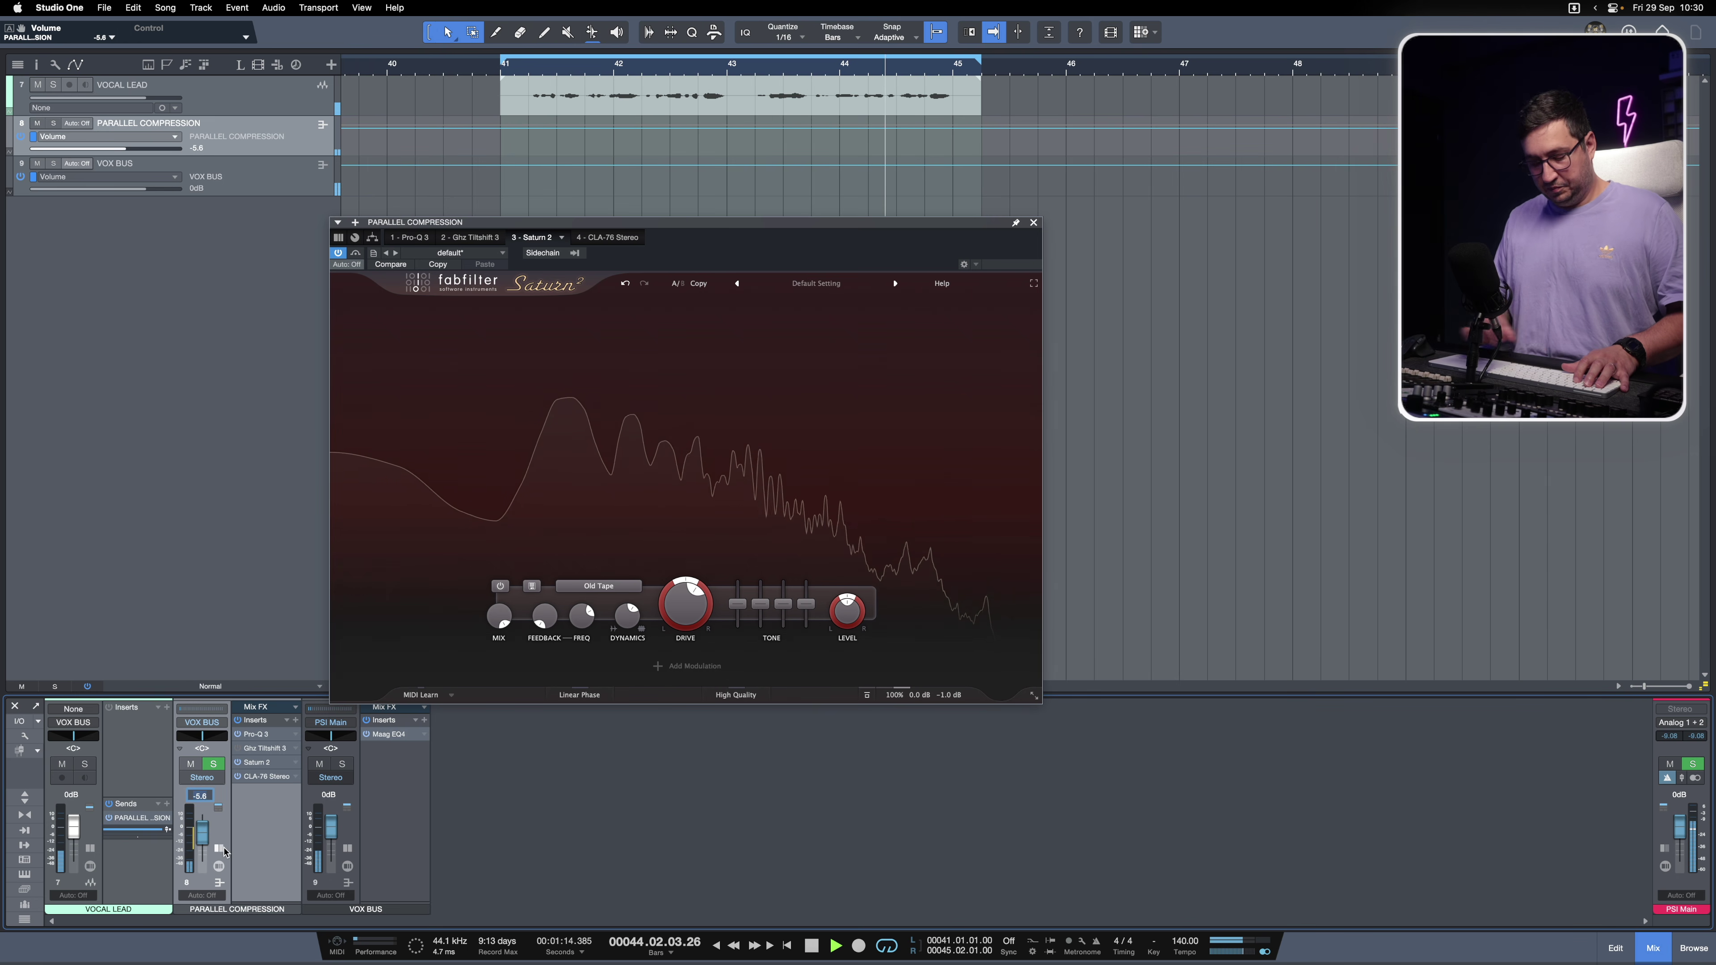
key("space")
- Deactivate Saturn 2 on PARALLEL COMPRESSION and insert Little Radiator before the CLA-76 with its noise switched off
left_click(237, 762)
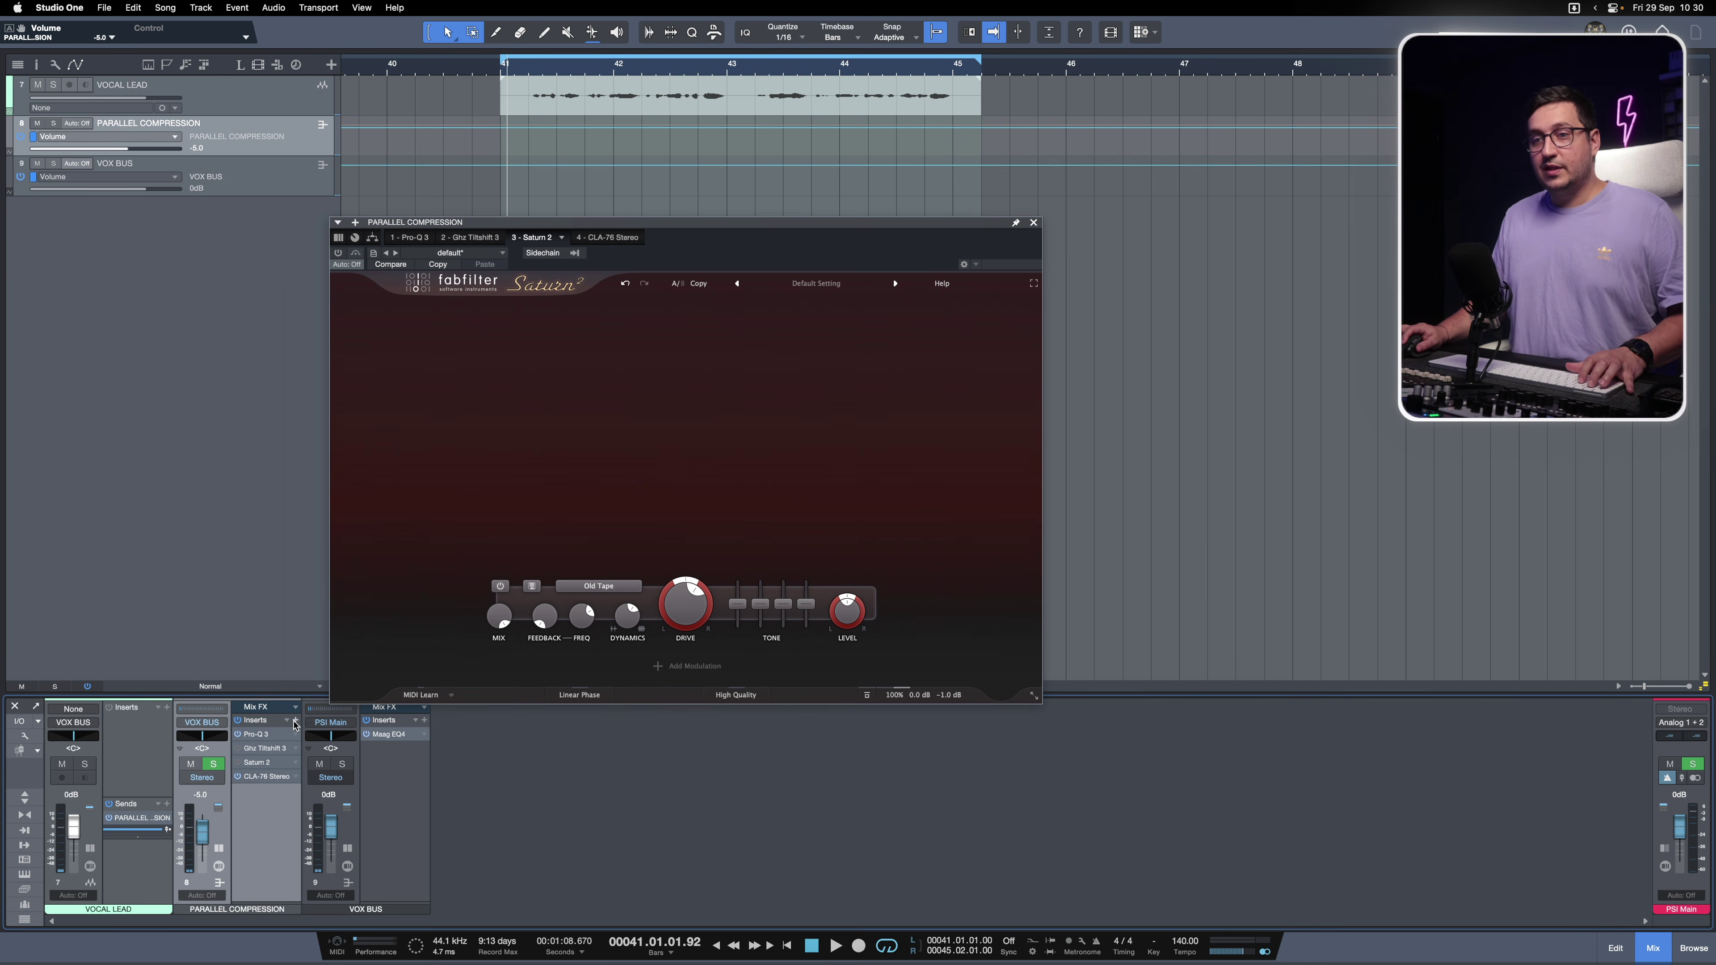
left_click(296, 763)
type("Li")
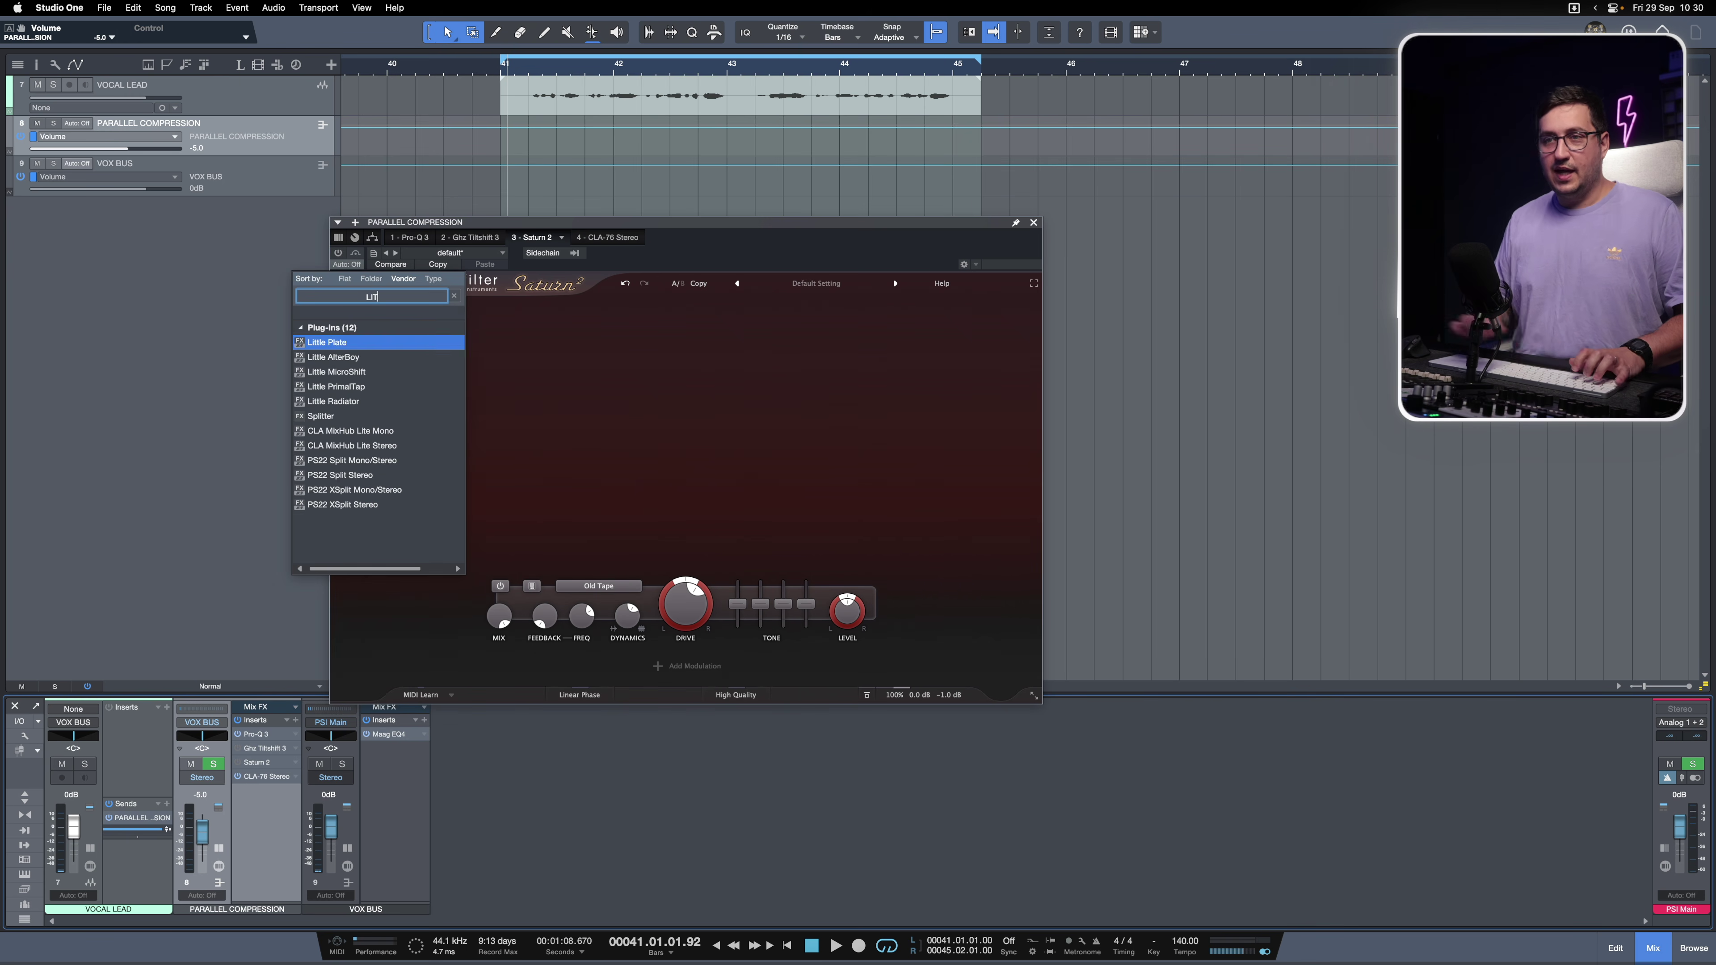
left_click(350, 406)
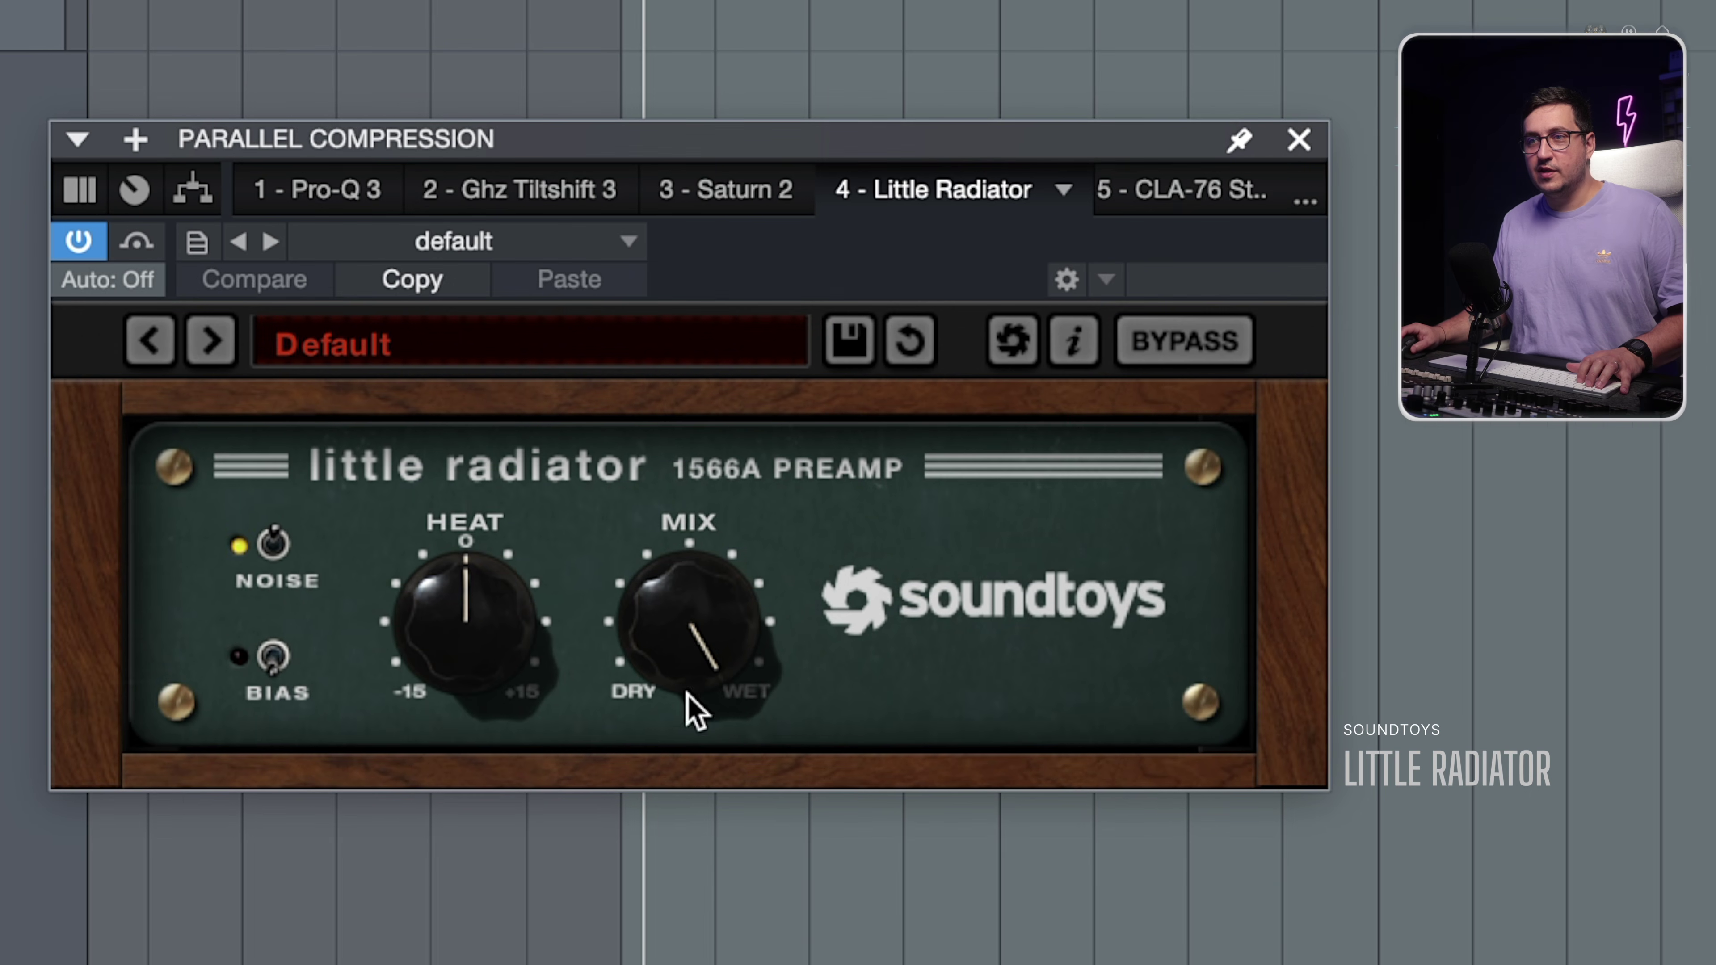
left_click(268, 567)
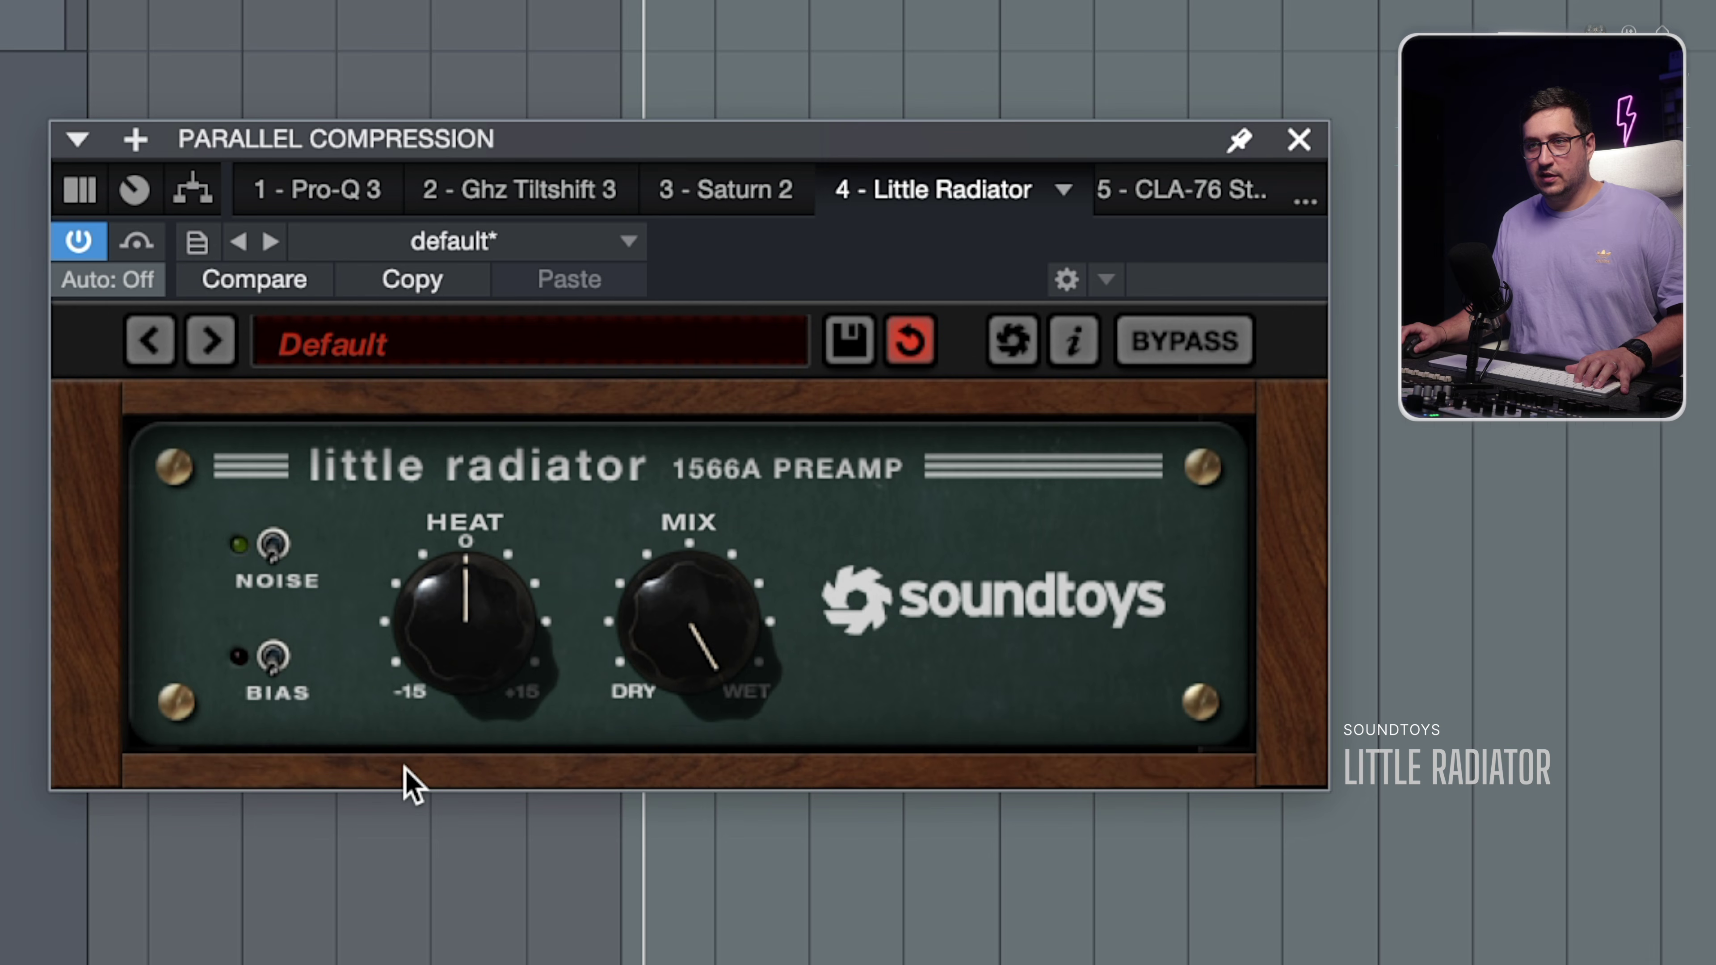
- Raise the Little Radiator HEAT by ear to about 9 dB
left_click_drag(446, 683, 426, 463)
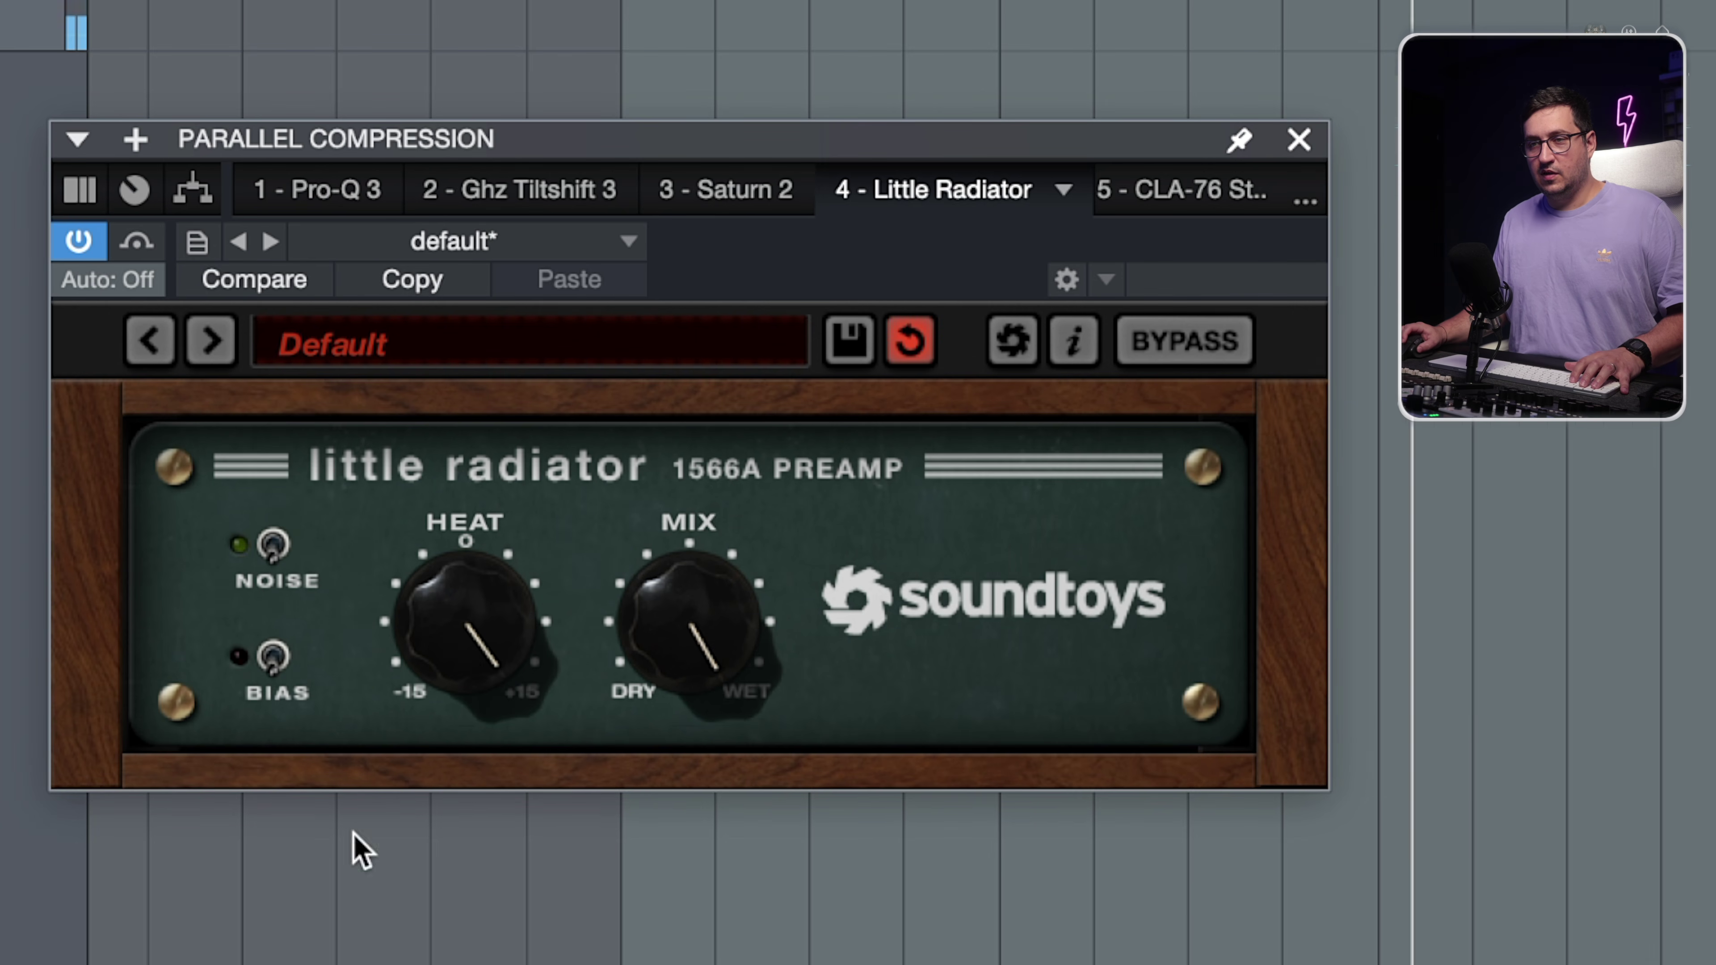
left_click_drag(425, 650, 422, 717)
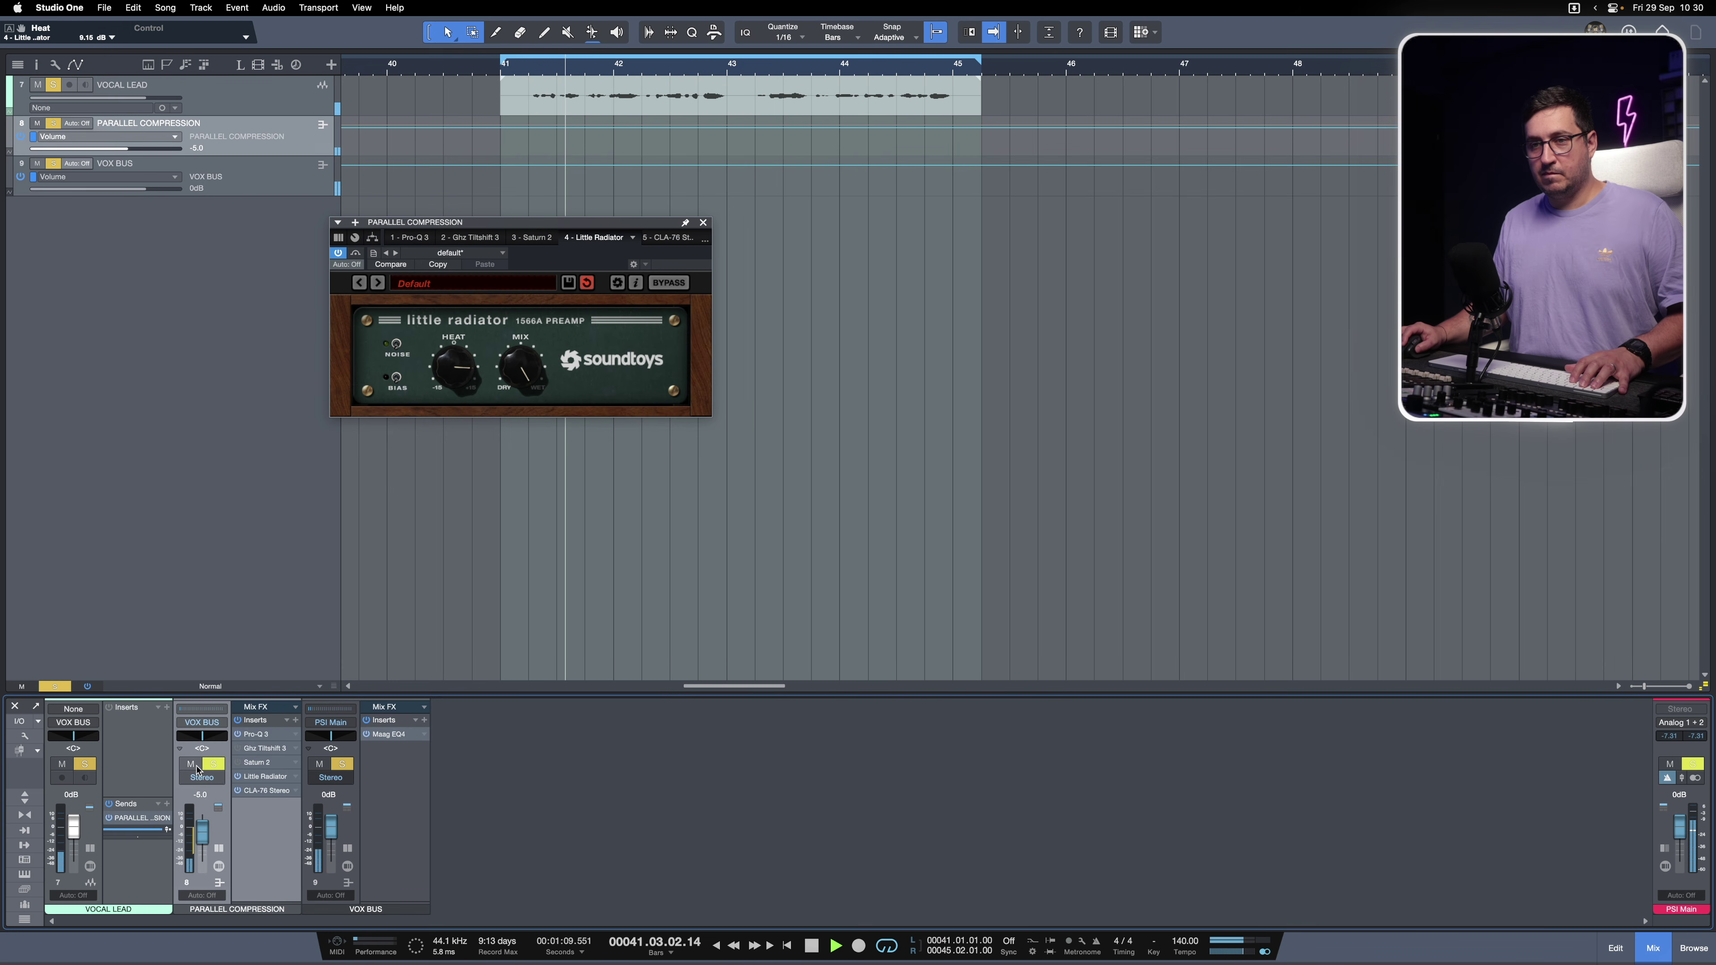
- Audition the Little Radiator version by toggling the PARALLEL COMPRESSION mute and solo against the full vocal, ending with playback stopped
left_click(193, 763)
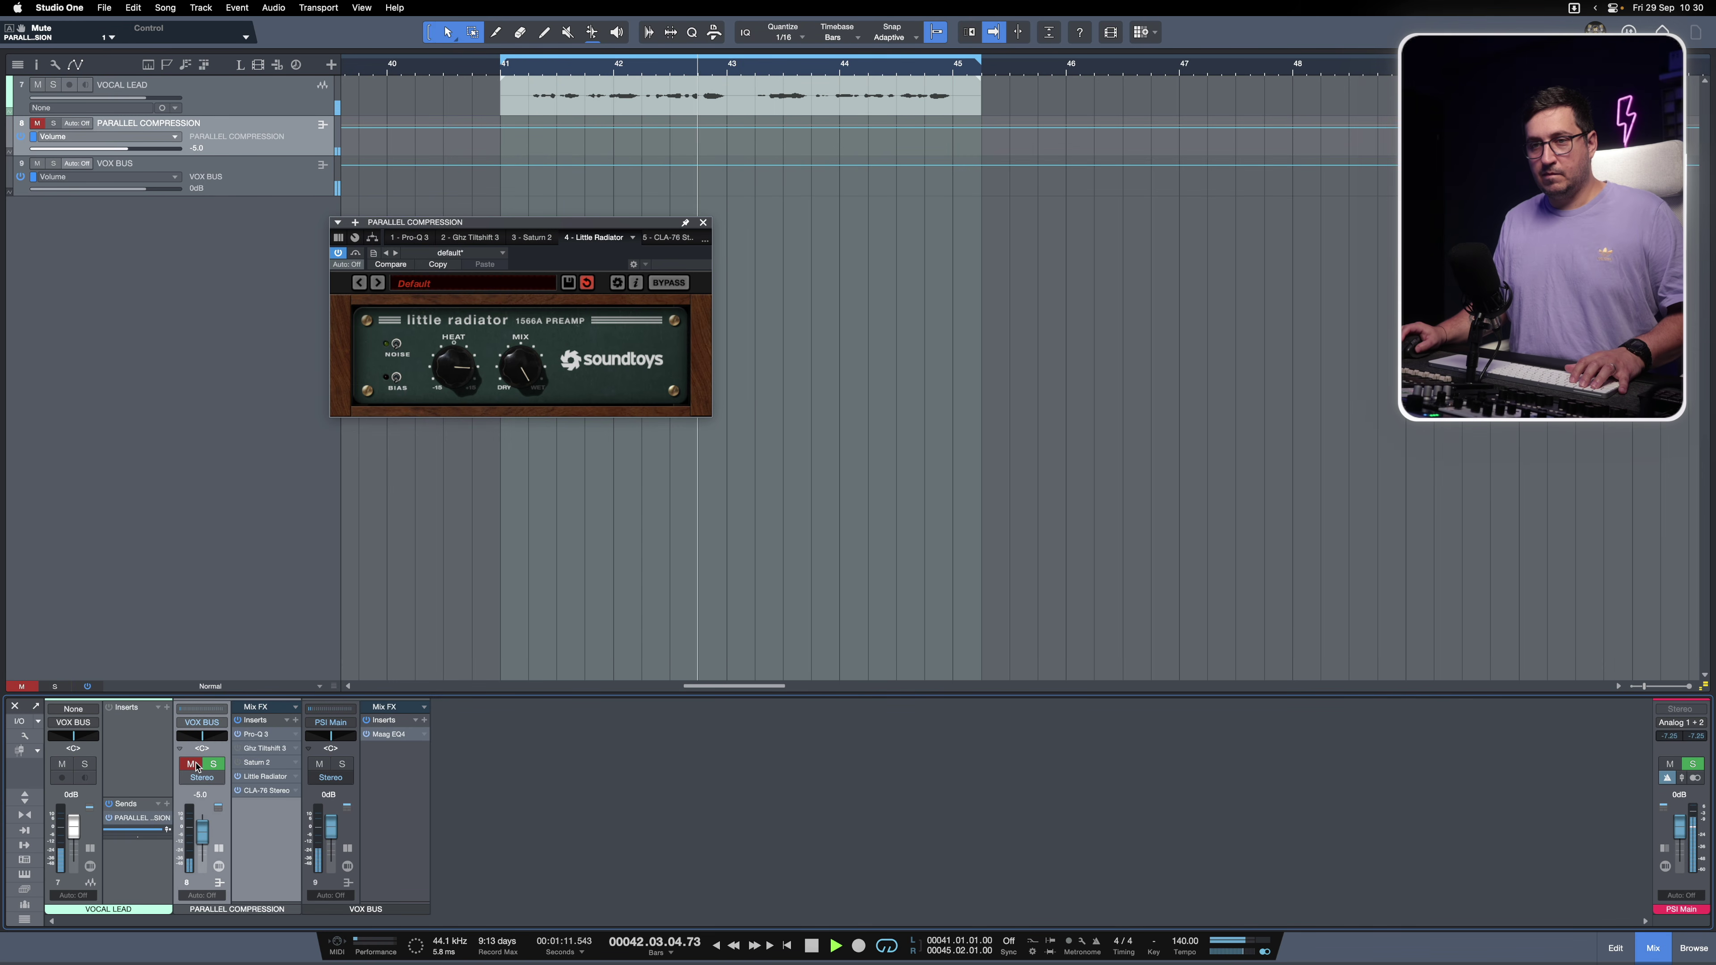
left_click(192, 764)
left_click(213, 764)
left_click(213, 764, "super")
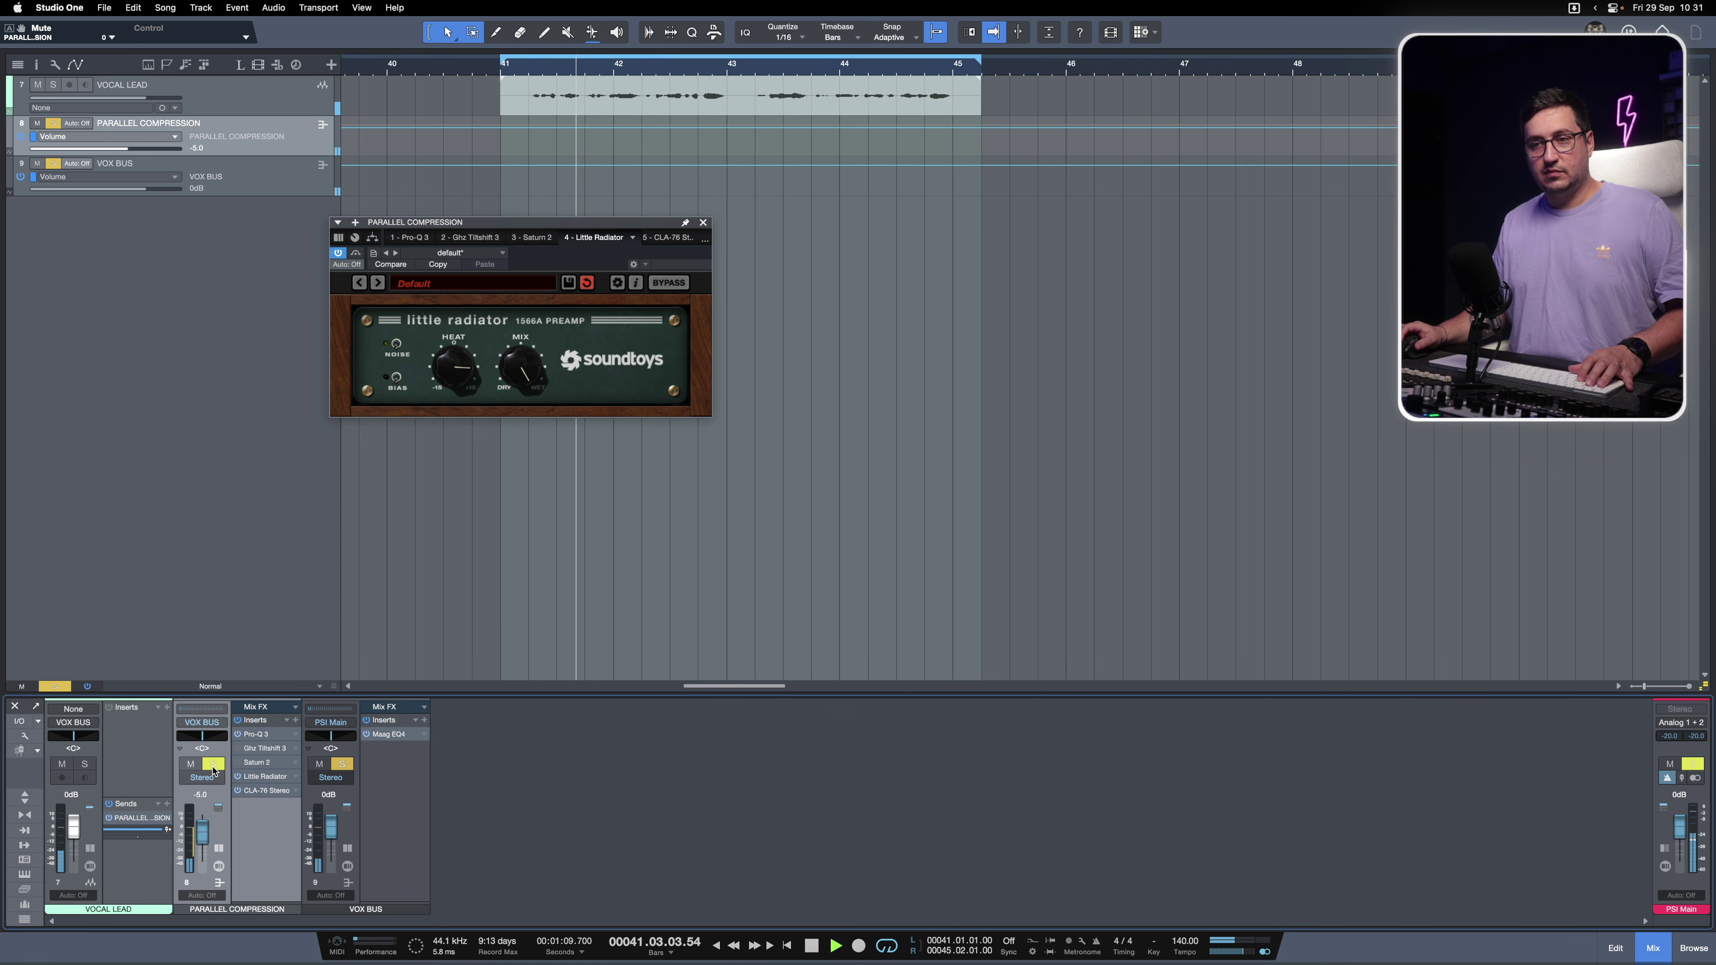
key("space")
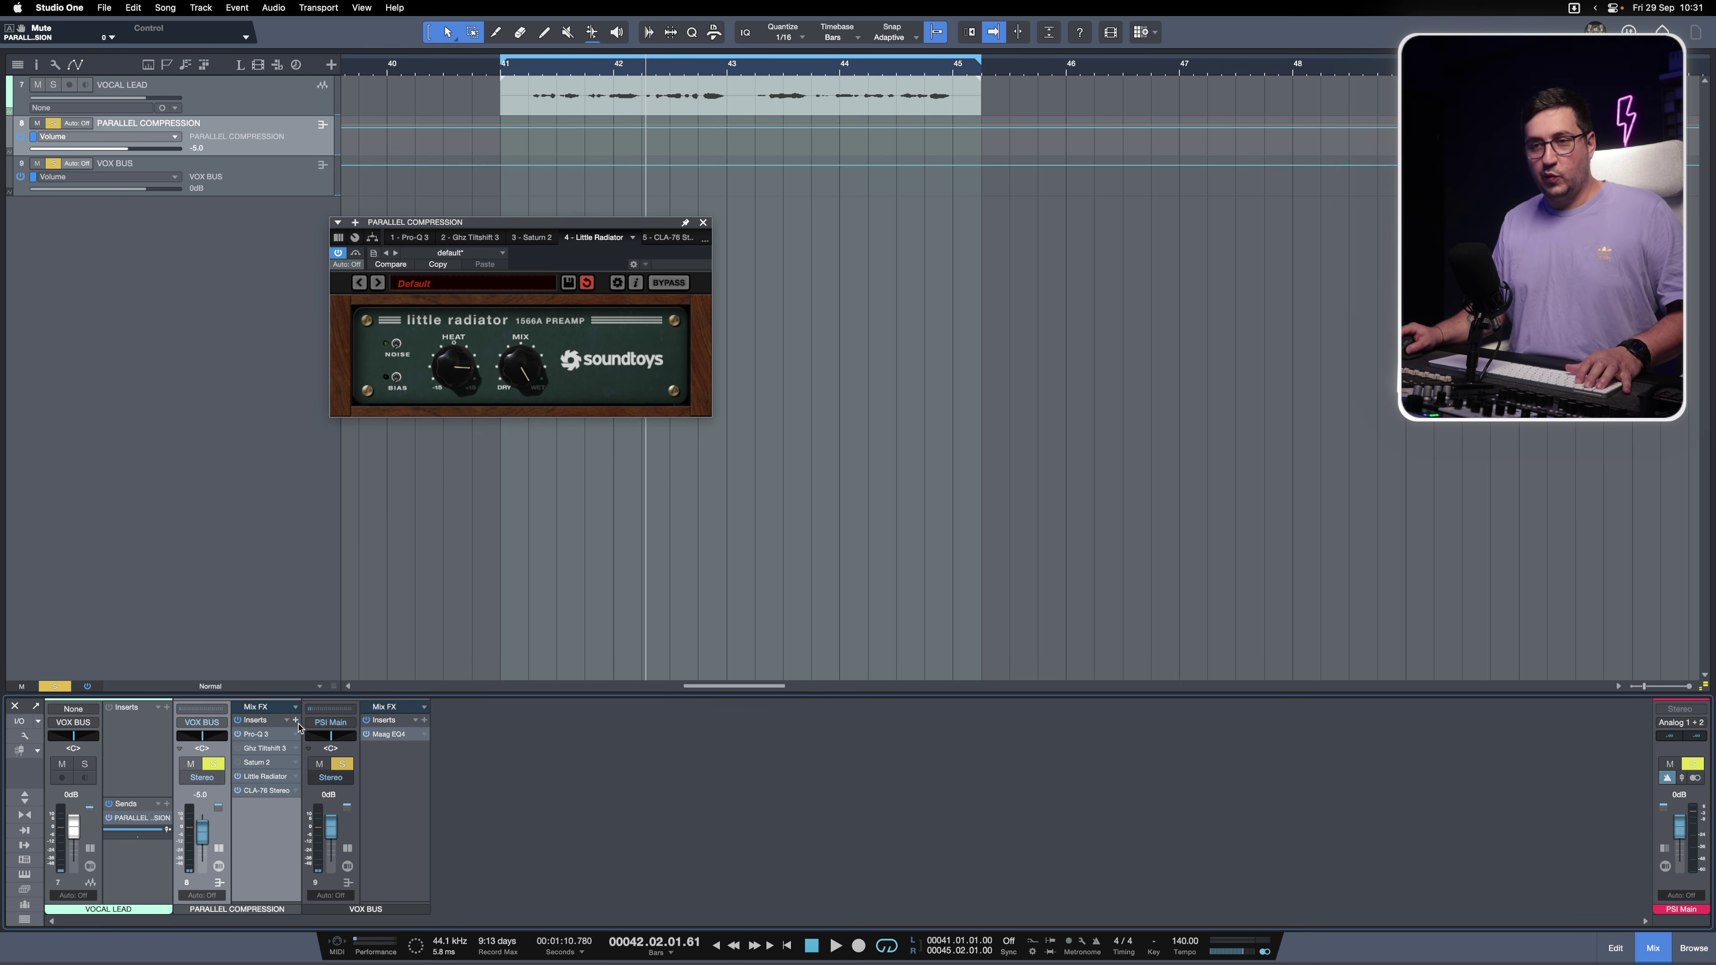
- Insert the L2 limiter after the CLA-76 on PARALLEL COMPRESSION, with threshold -11.0 and out ceiling -30.0
left_click(296, 722)
type("l2")
key("Return")
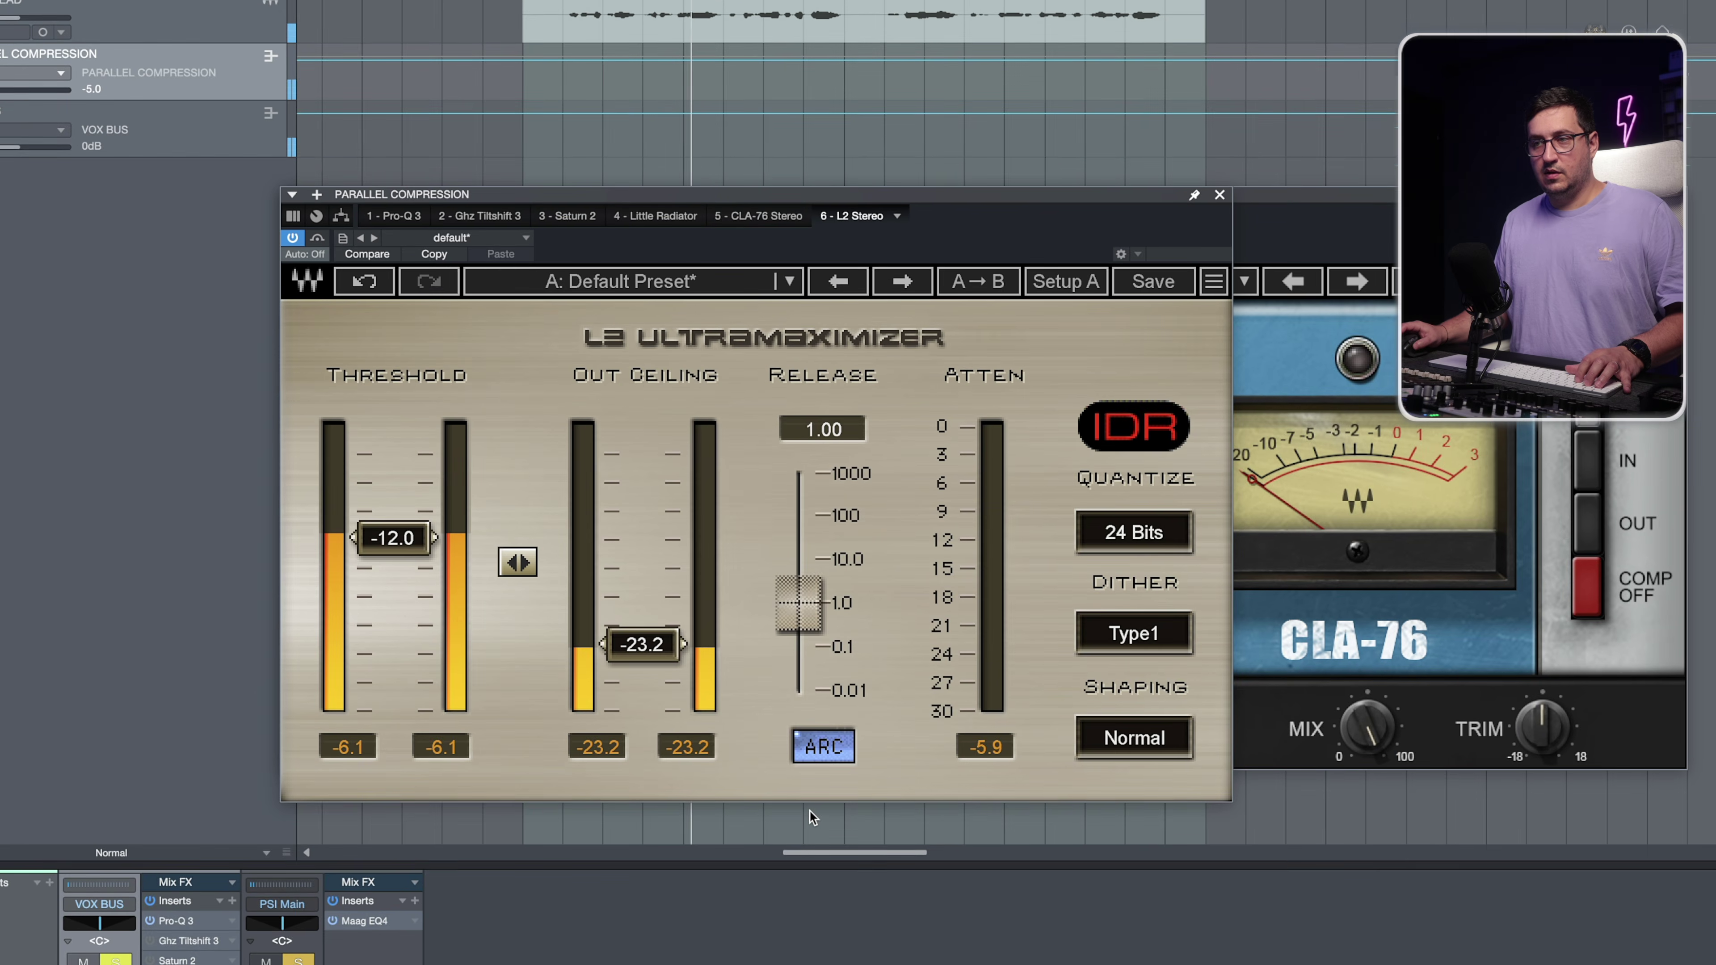
left_click_drag(394, 537, 393, 528)
left_click_drag(643, 643, 659, 709)
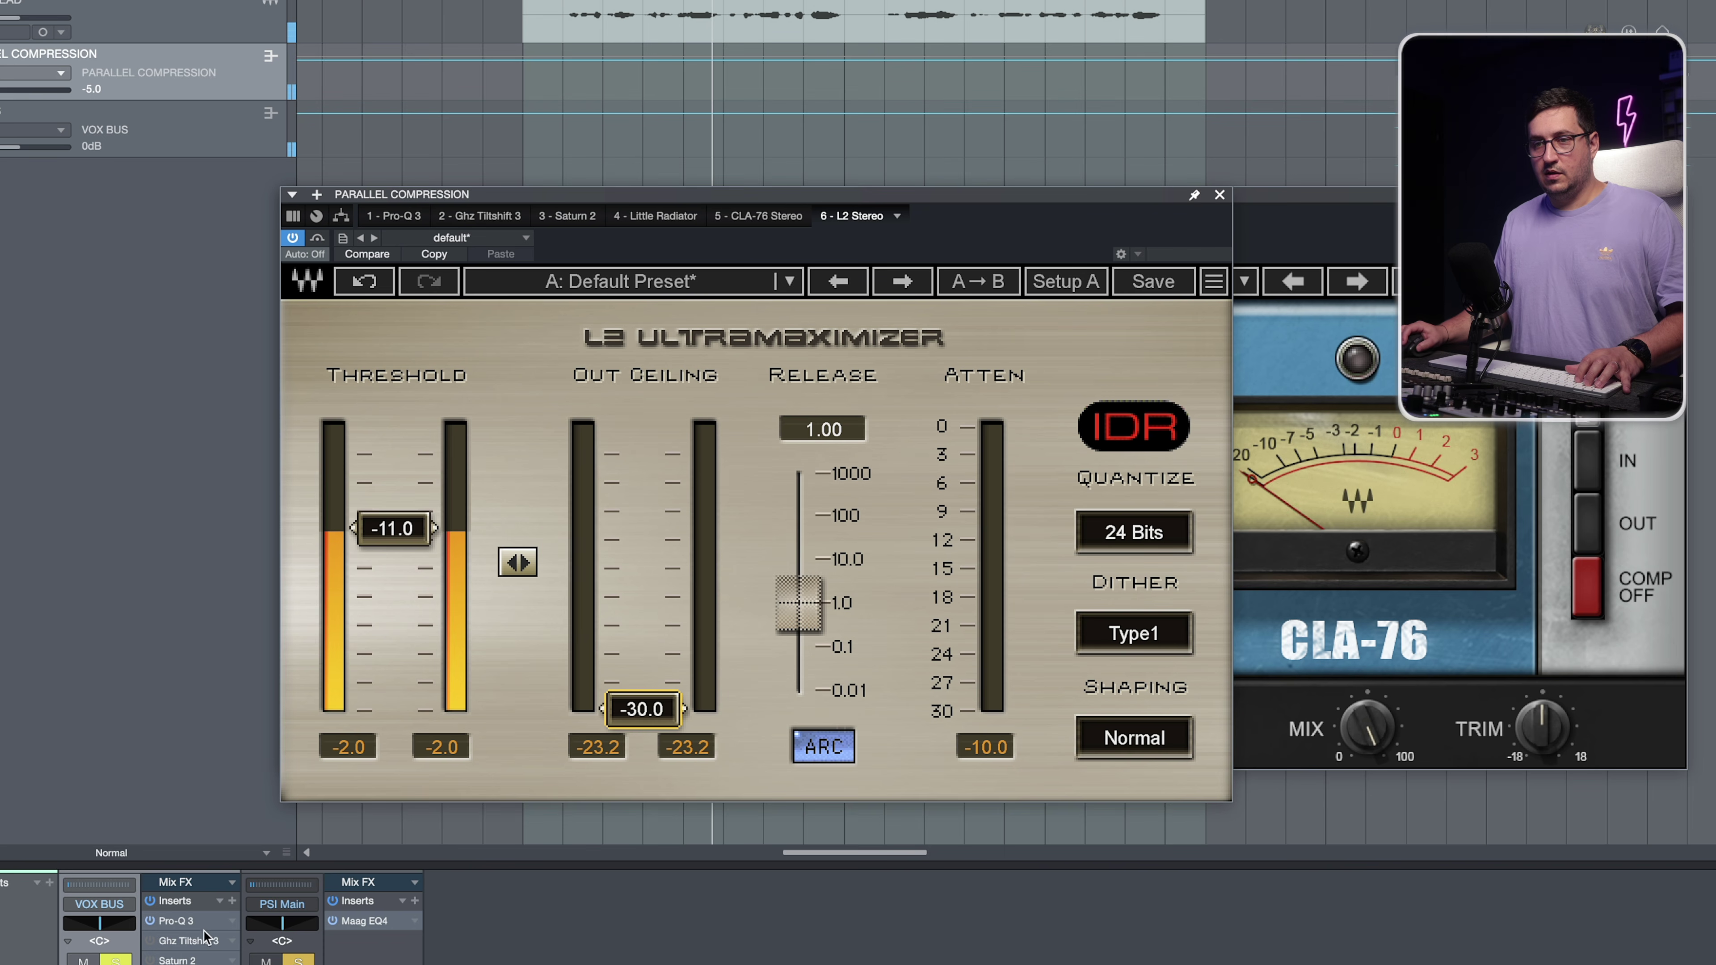
- Compare the limited parallel signal with the full vocal by switching the PARALLEL COMPRESSION solo during playback
left_click(115, 960, "alt")
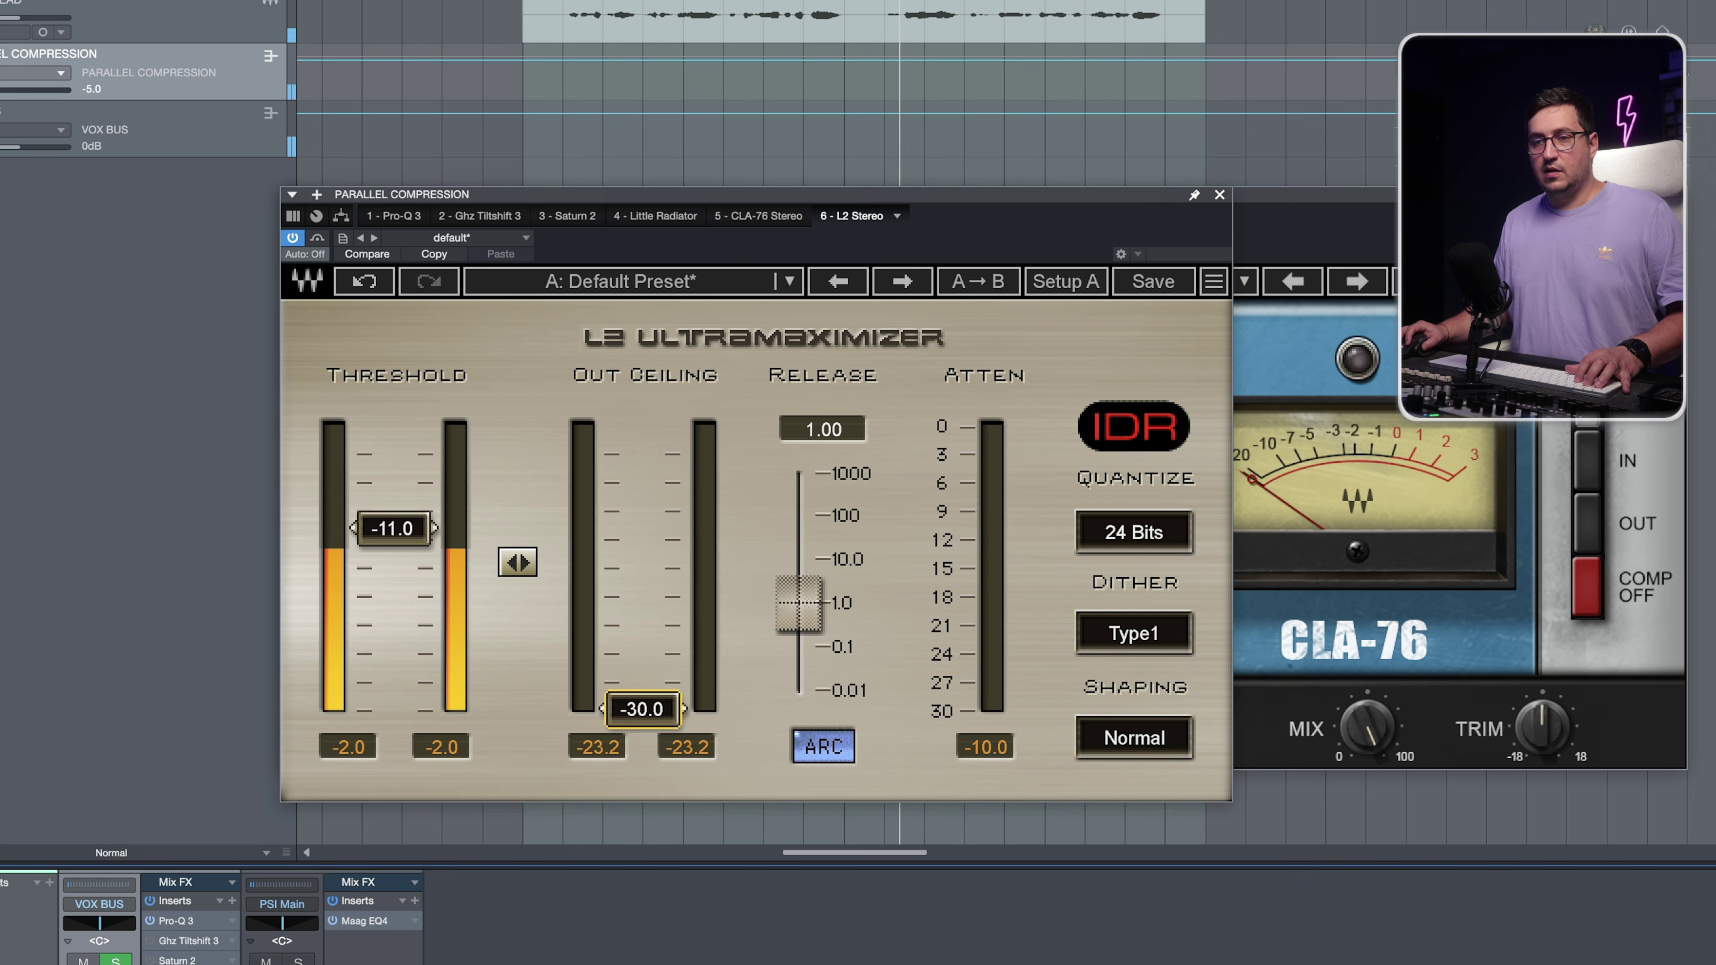
left_click(115, 960, "alt")
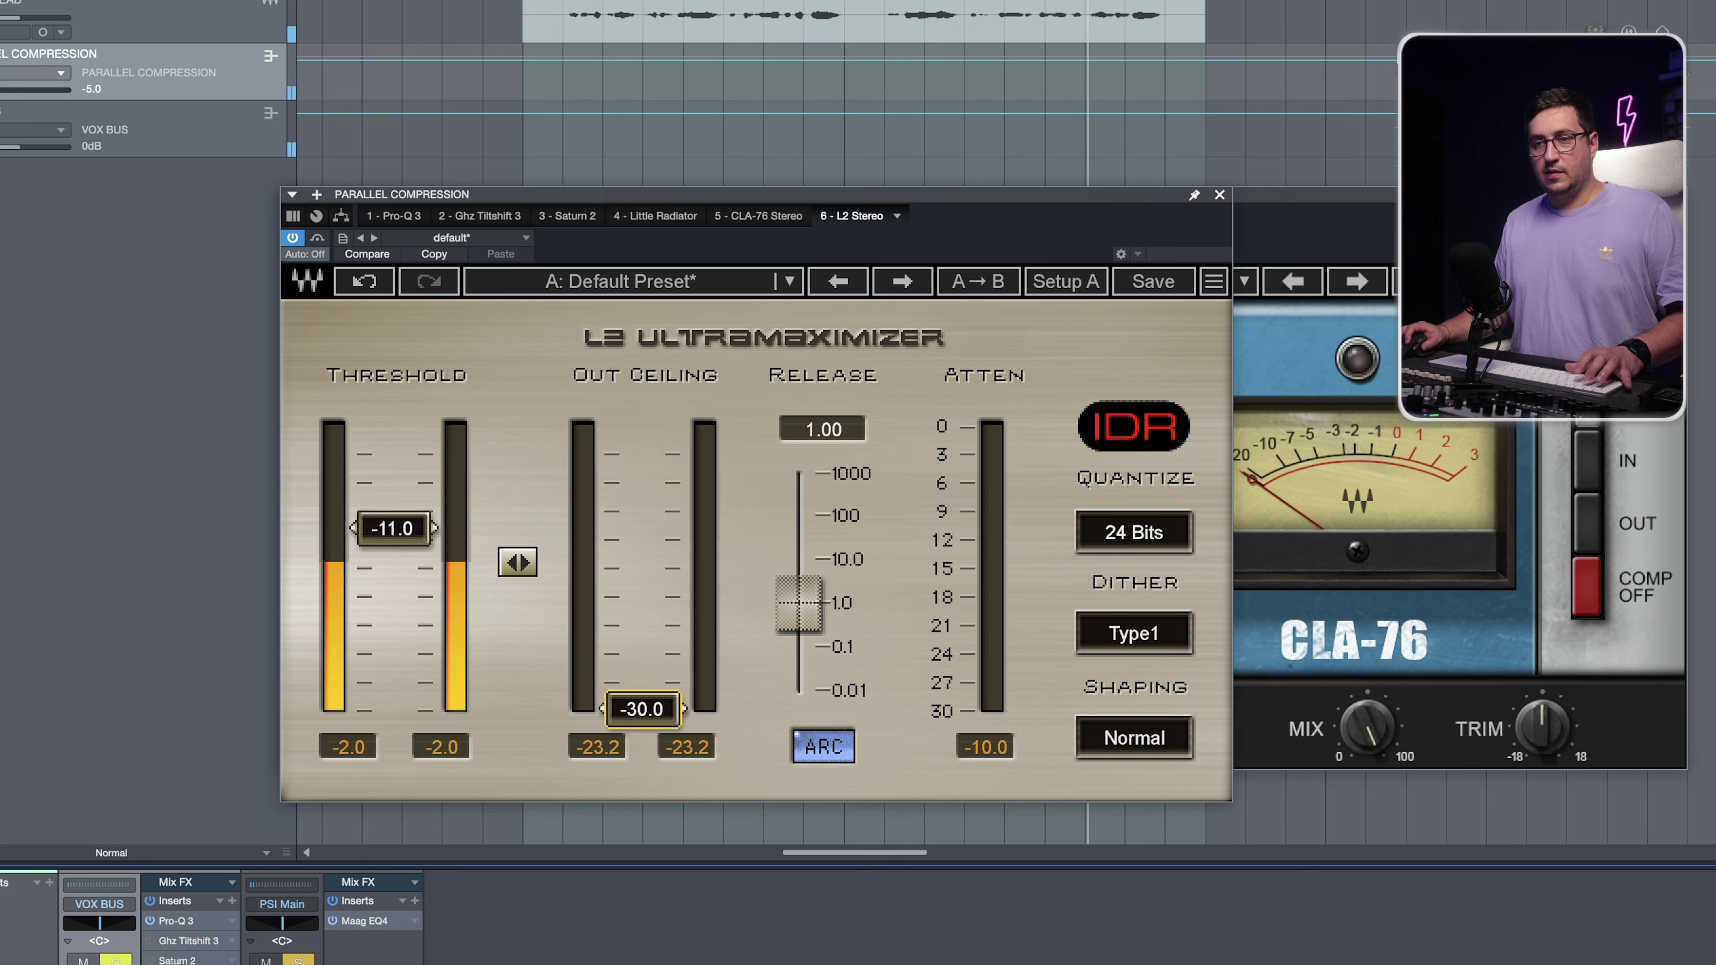
left_click(115, 960, "alt")
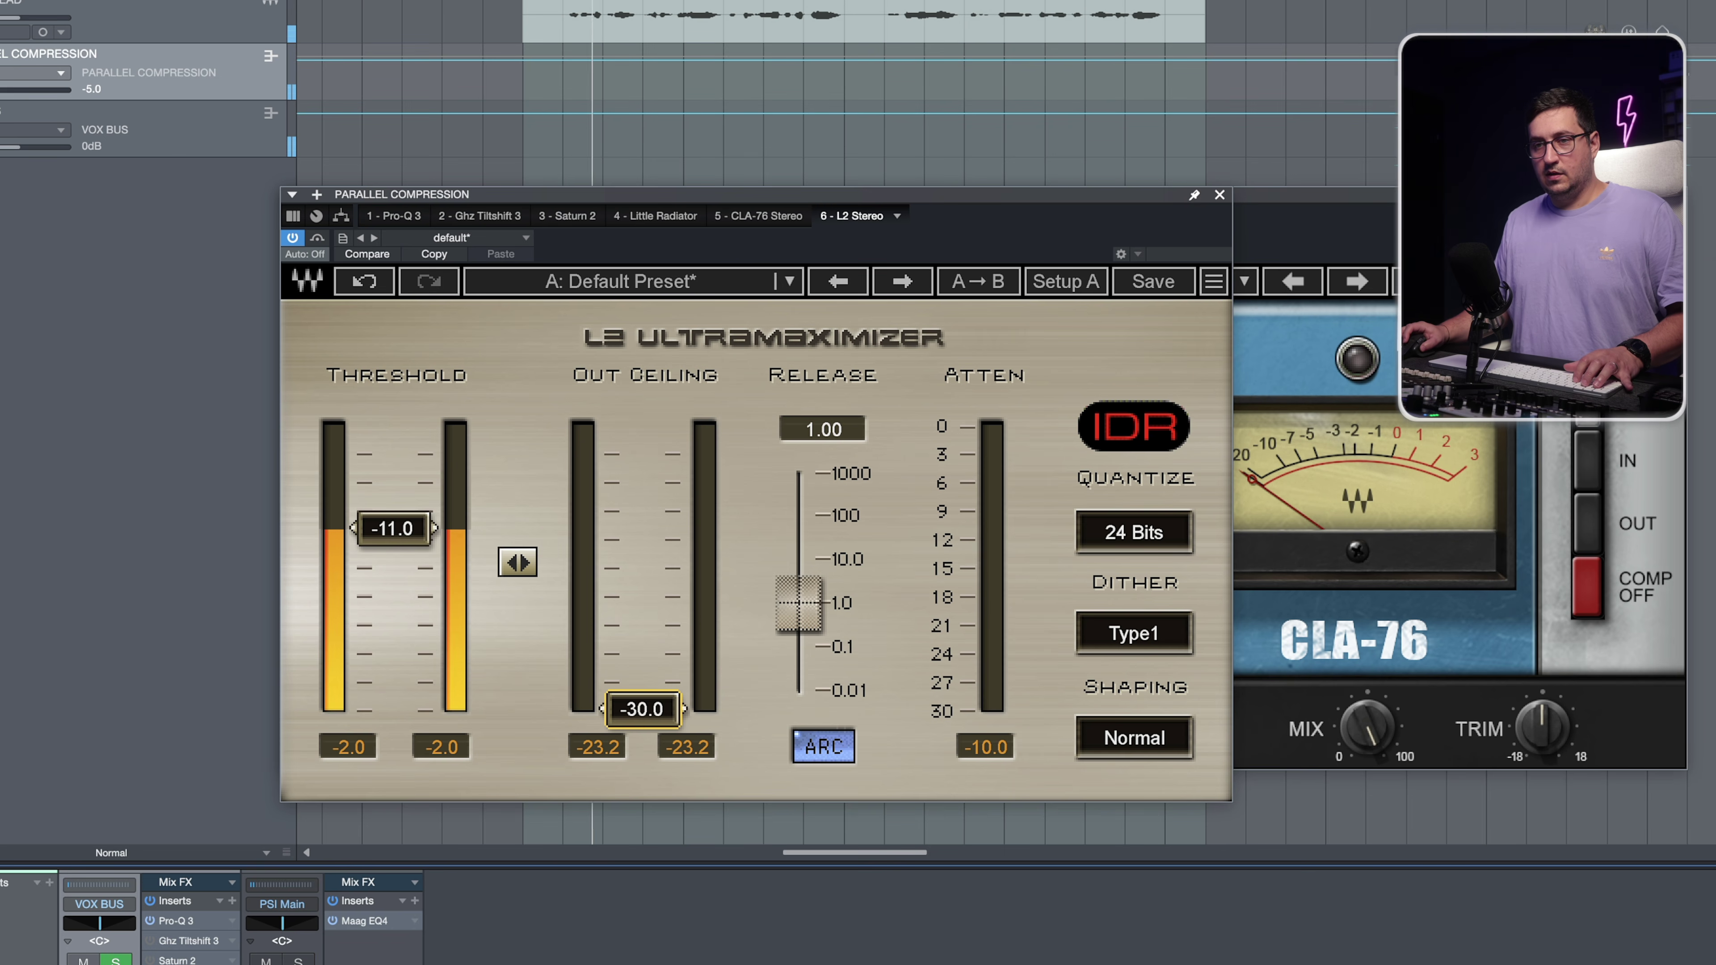